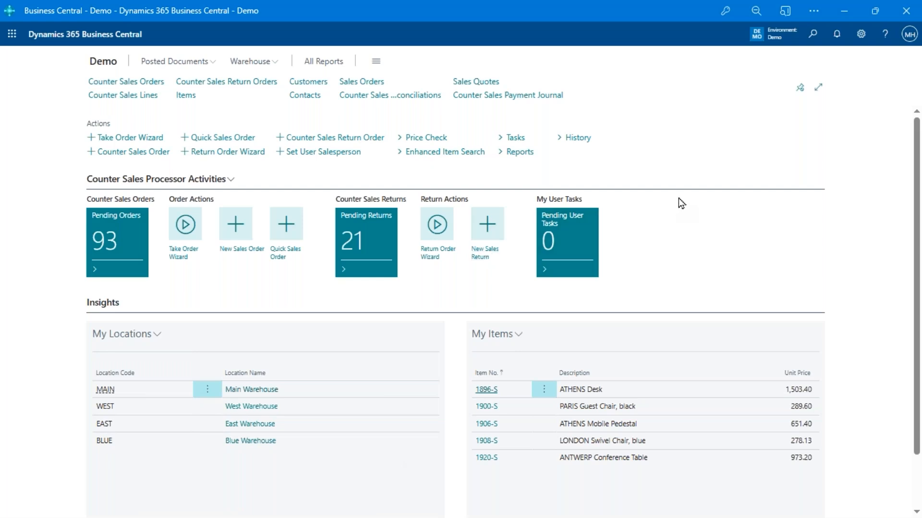
# Start a price check and sign in with the counter salesperson's passcode
pyautogui.click(418, 140)
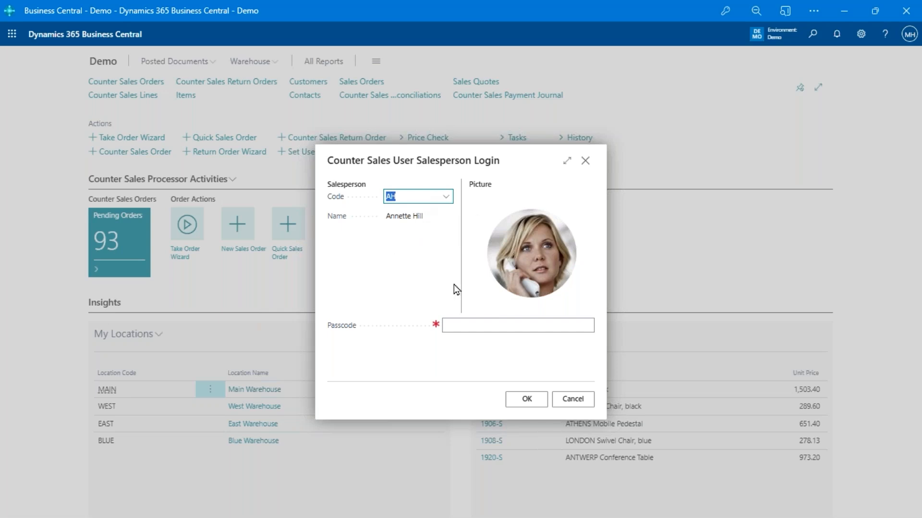
pyautogui.click(473, 324)
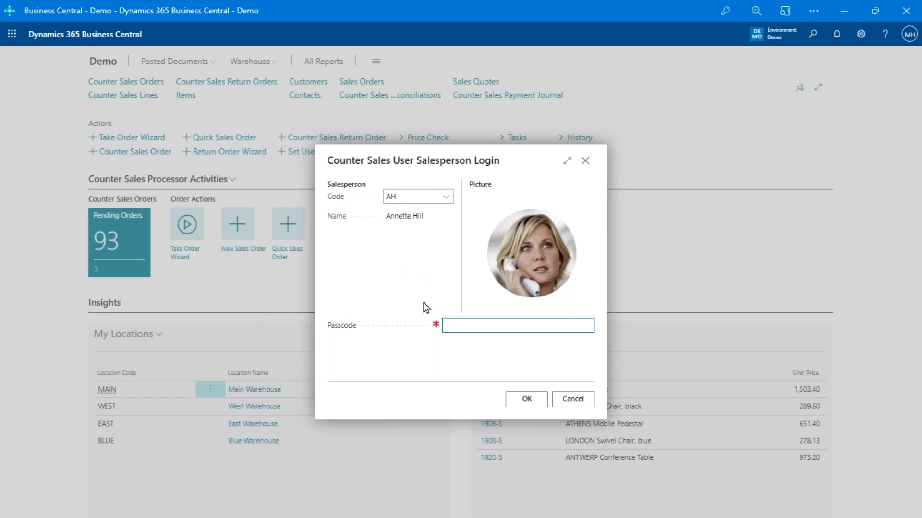
pyautogui.write('1234')
pyautogui.click(528, 400)
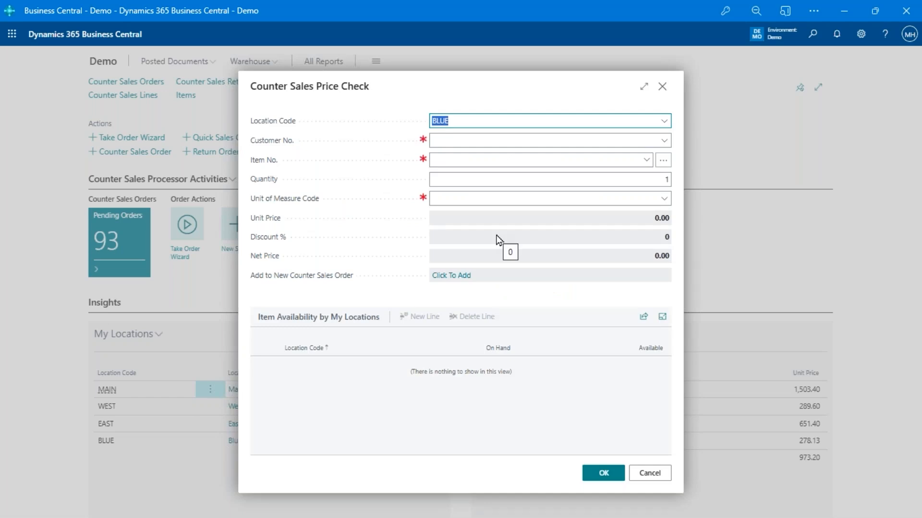
# Set the price check's customer to 10000, keeping location BLUE
pyautogui.click(552, 144)
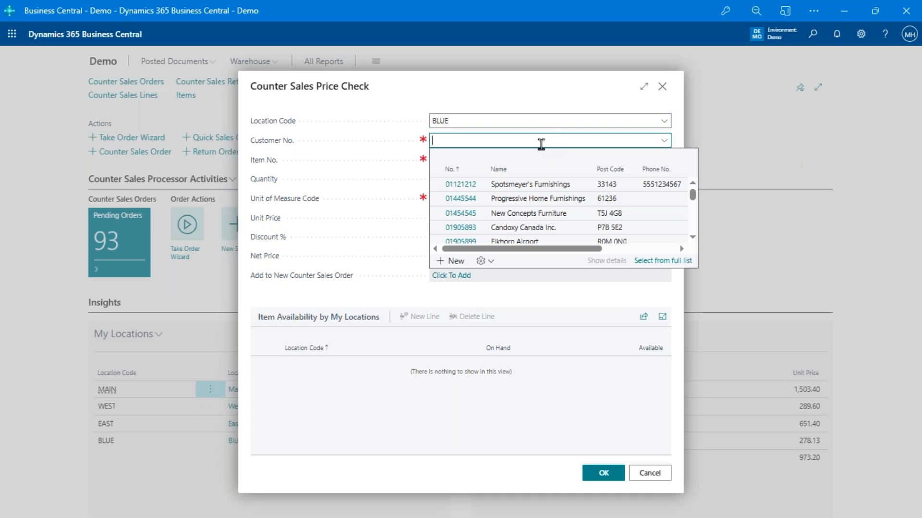
pyautogui.click(531, 120)
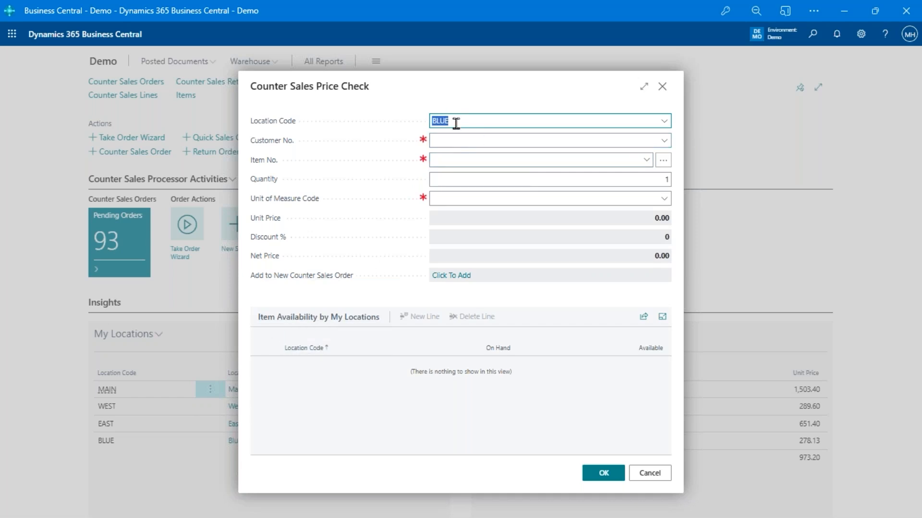
pyautogui.click(450, 139)
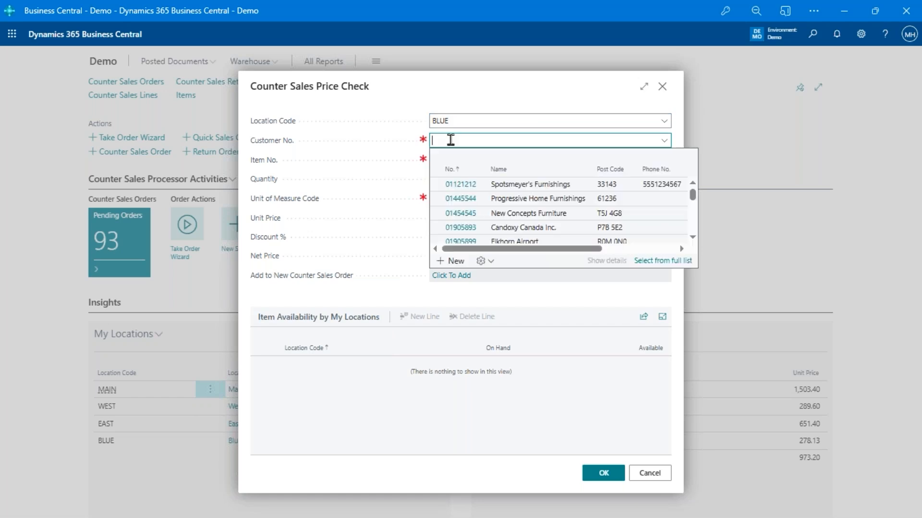
pyautogui.write('c')
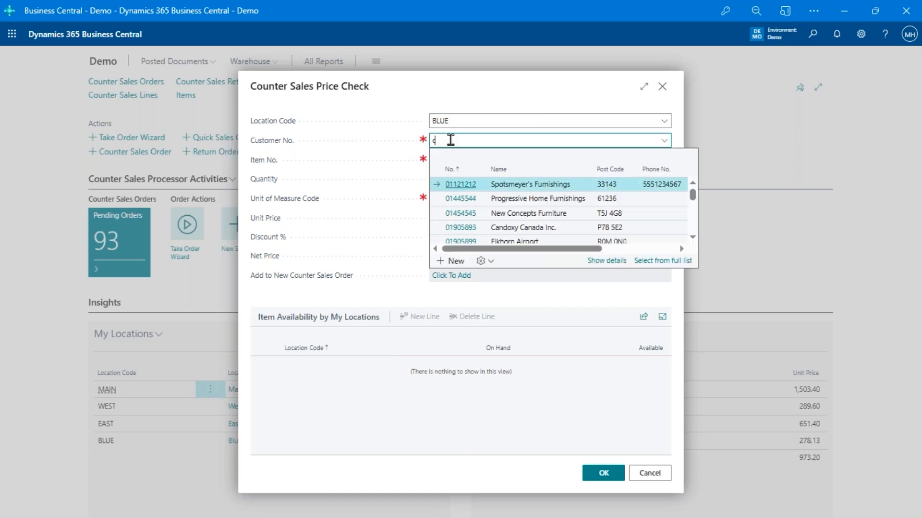
pyautogui.write('ash')
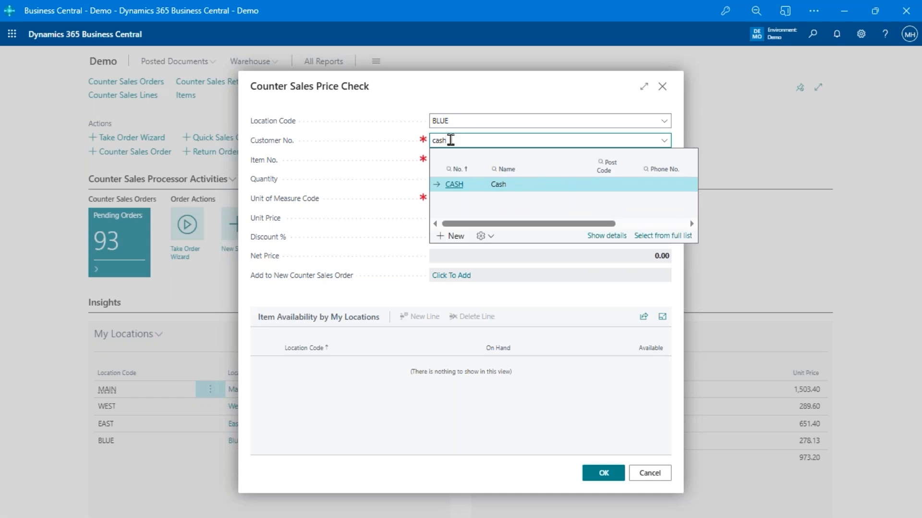
pyautogui.press('BackSpace')
pyautogui.press('BackSpace')
pyautogui.press('BackSpace')
pyautogui.press('BackSpace')
pyautogui.write('100')
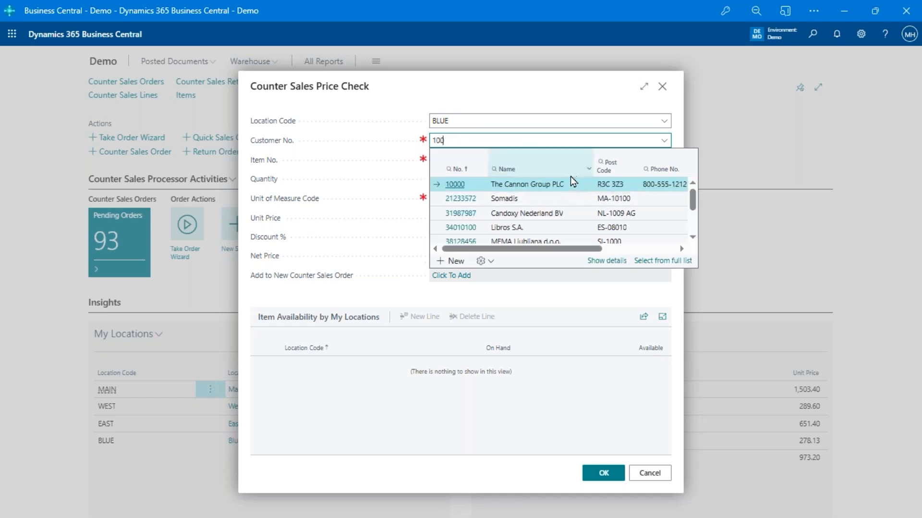
pyautogui.click(536, 185)
# Try an item search for 'front', then clear it and dismiss the quick item list
pyautogui.click(535, 159)
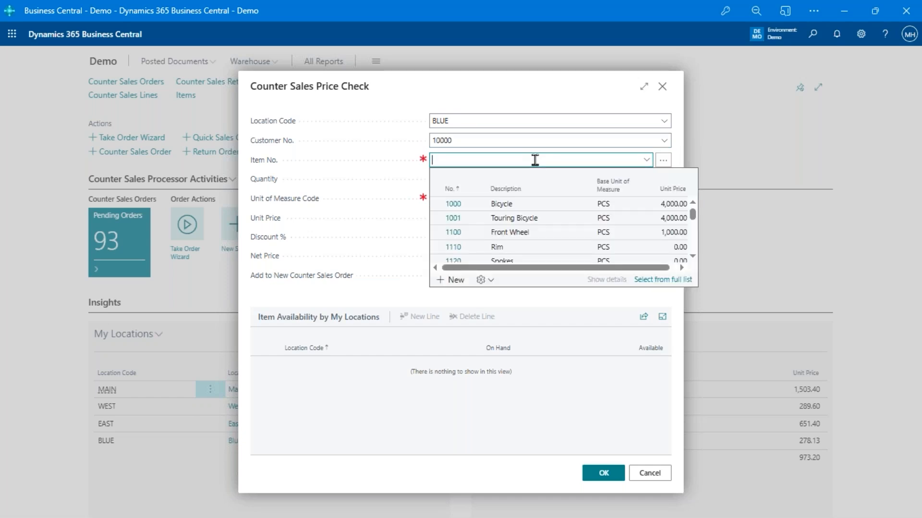
pyautogui.write('front')
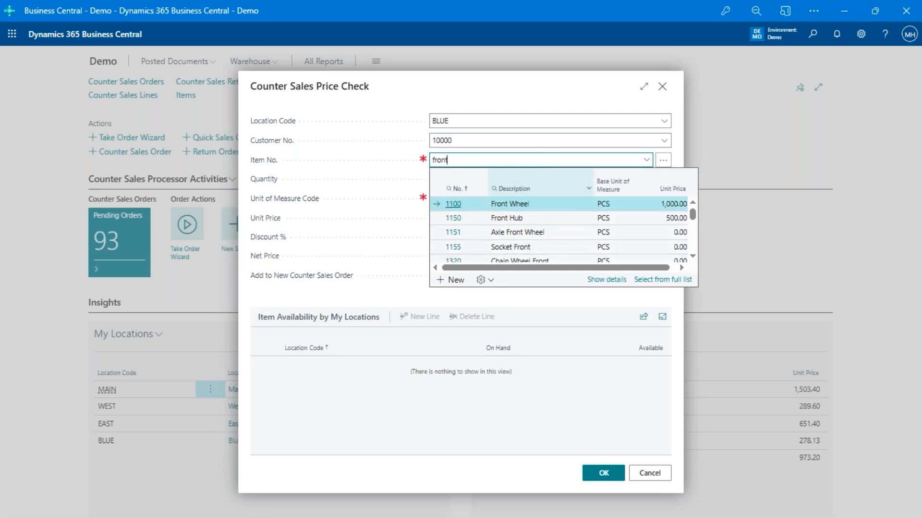
pyautogui.press('BackSpace')
pyautogui.press('BackSpace')
pyautogui.press('BackSpace')
pyautogui.press('BackSpace')
pyautogui.press('BackSpace')
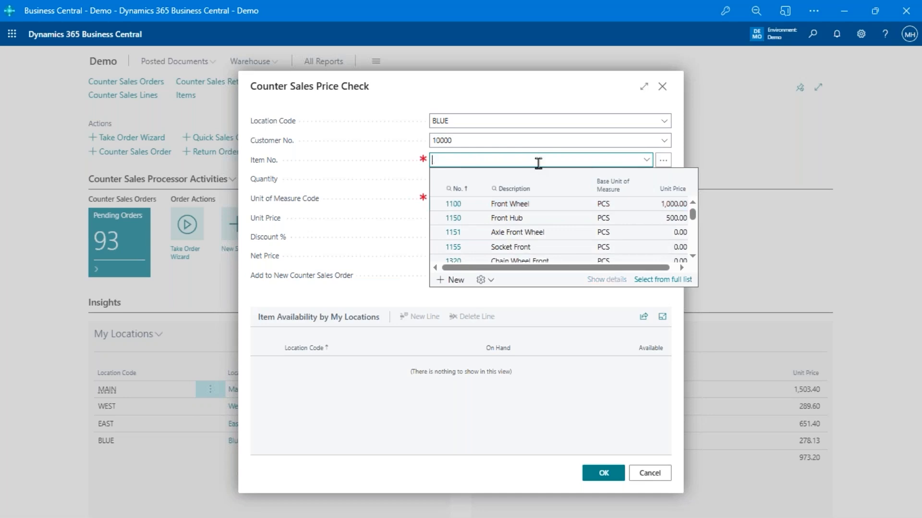
pyautogui.click(669, 163)
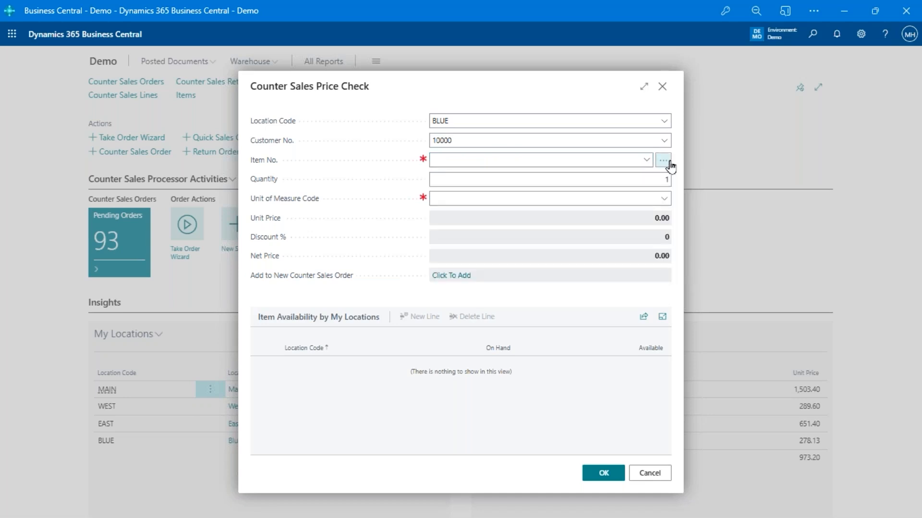
# Open the enhanced item search and review its description, item reference and attribute criteria
pyautogui.click(669, 163)
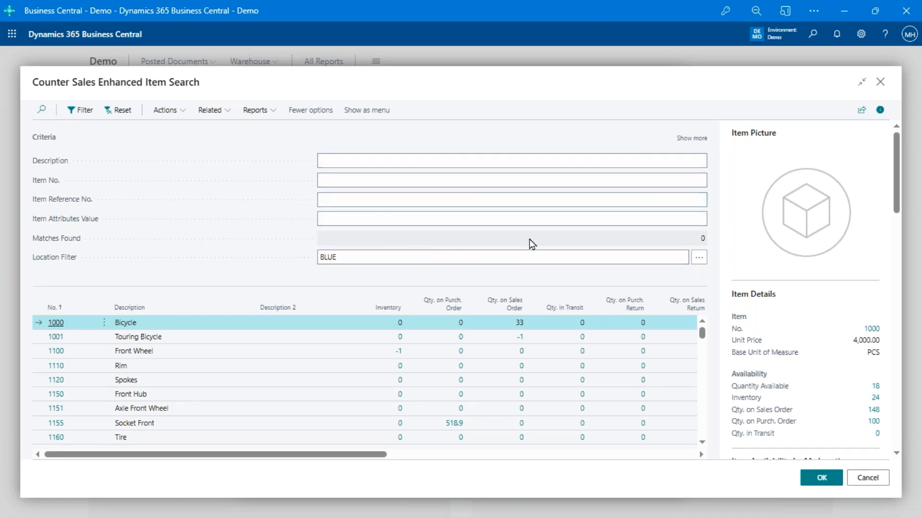
pyautogui.click(338, 163)
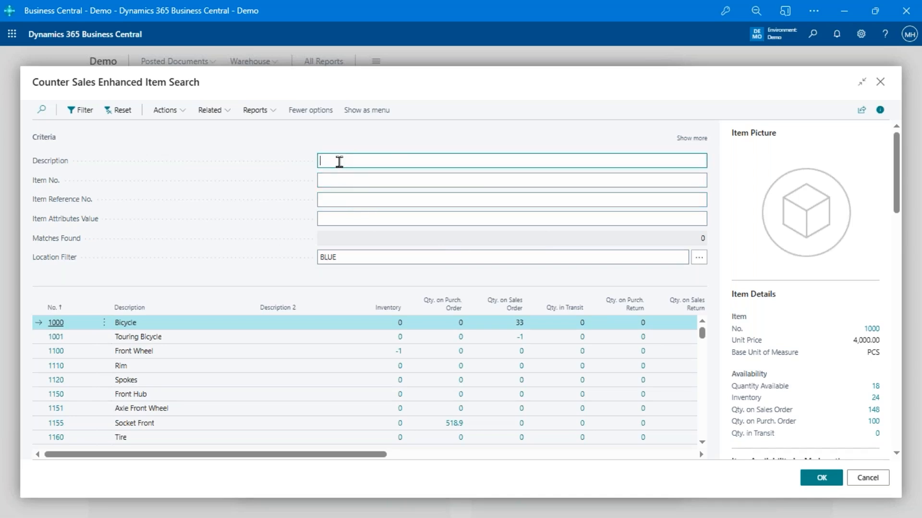
pyautogui.click(361, 200)
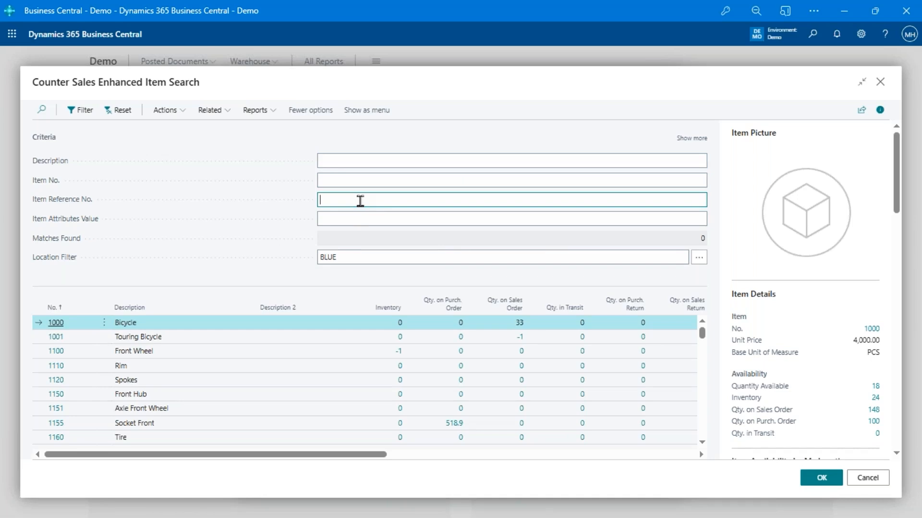
pyautogui.click(356, 219)
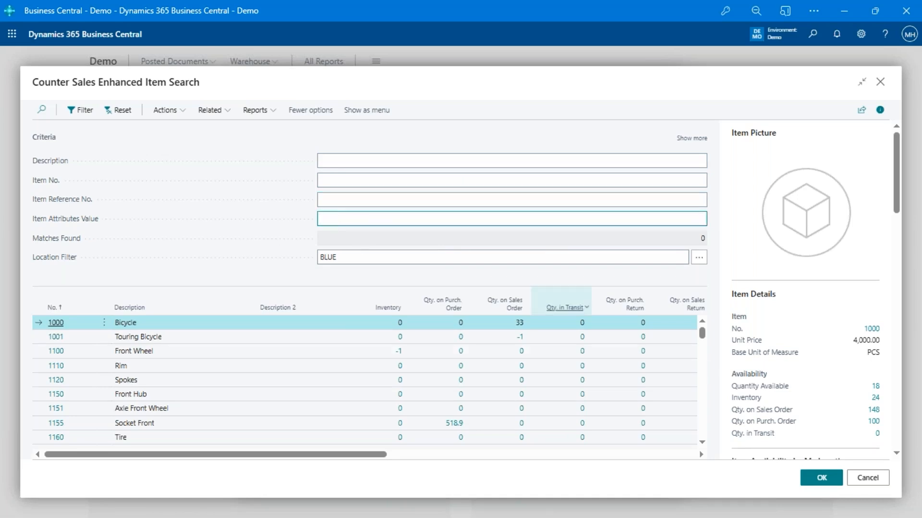
pyautogui.scroll(-5, 863, 337)
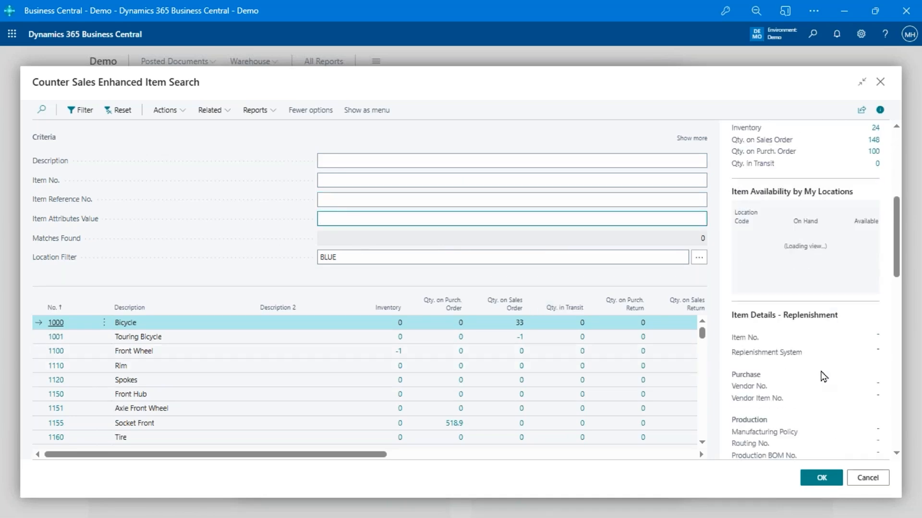
pyautogui.scroll(-10, 826, 367)
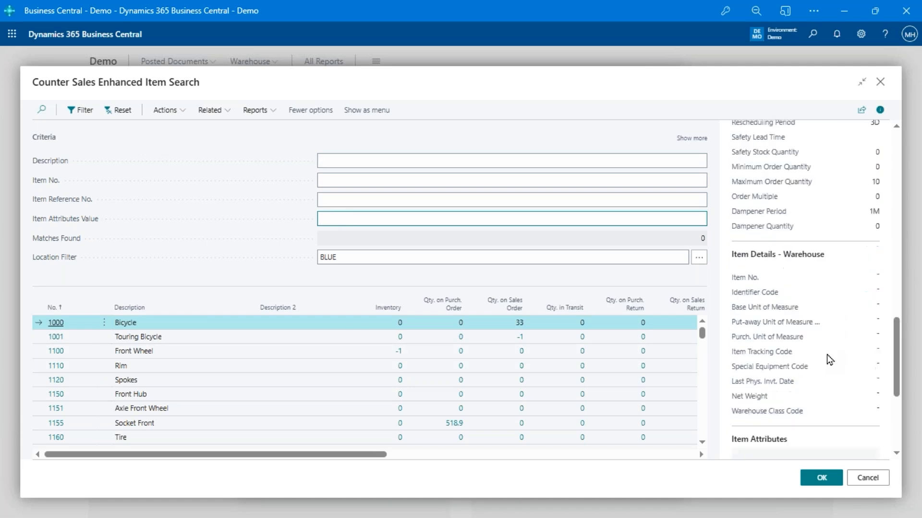
pyautogui.scroll(-5, 828, 360)
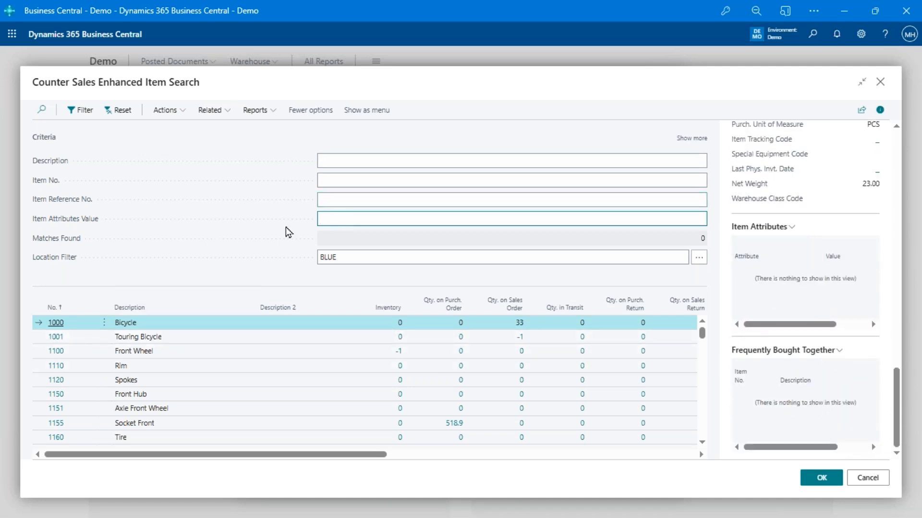
pyautogui.click(356, 159)
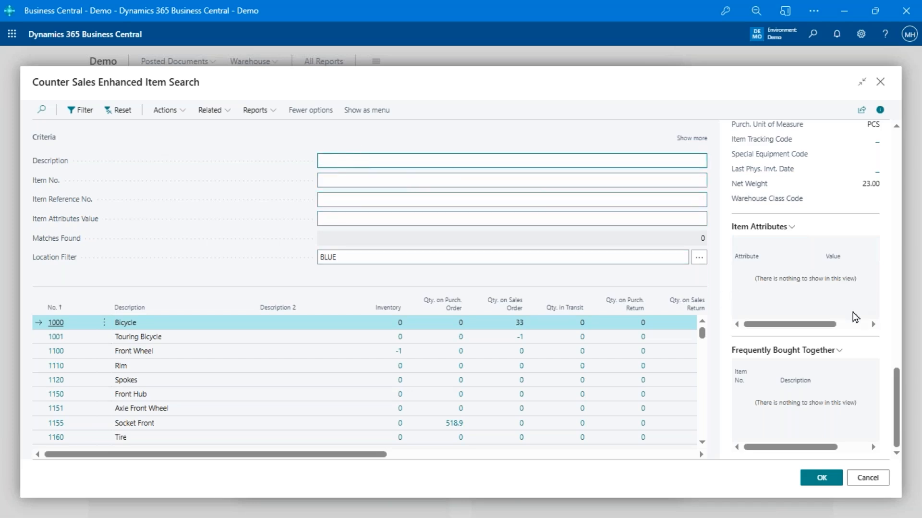
pyautogui.scroll(10, 857, 269)
pyautogui.scroll(4, 758, 240)
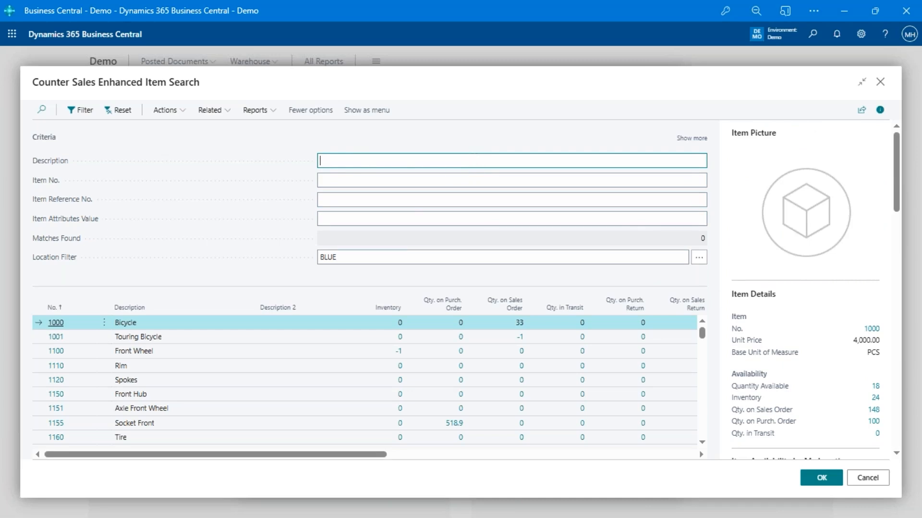
# Expand Show more to view the serial number criterion, then collapse it
pyautogui.click(702, 139)
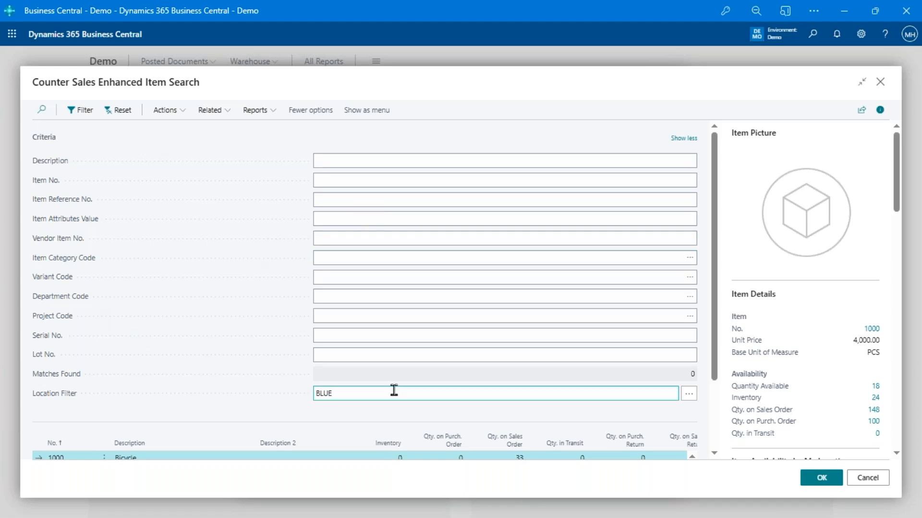
pyautogui.click(371, 340)
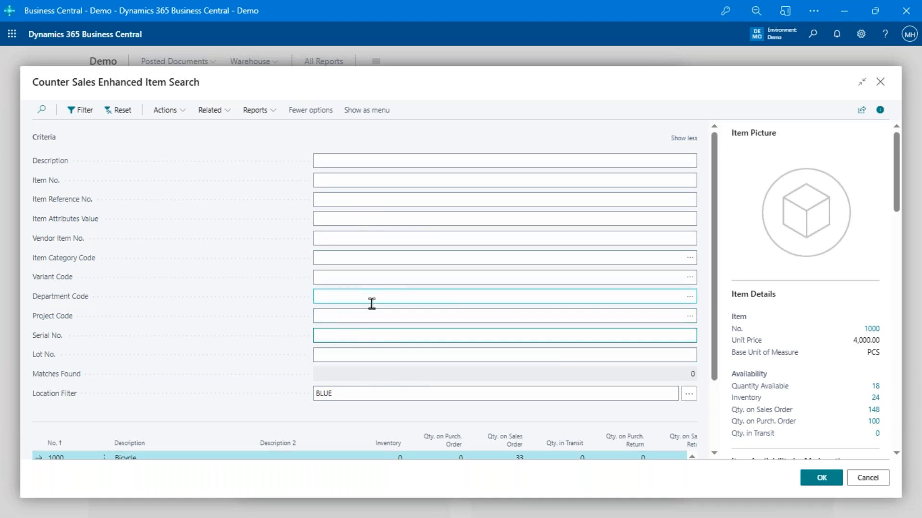
pyautogui.click(684, 138)
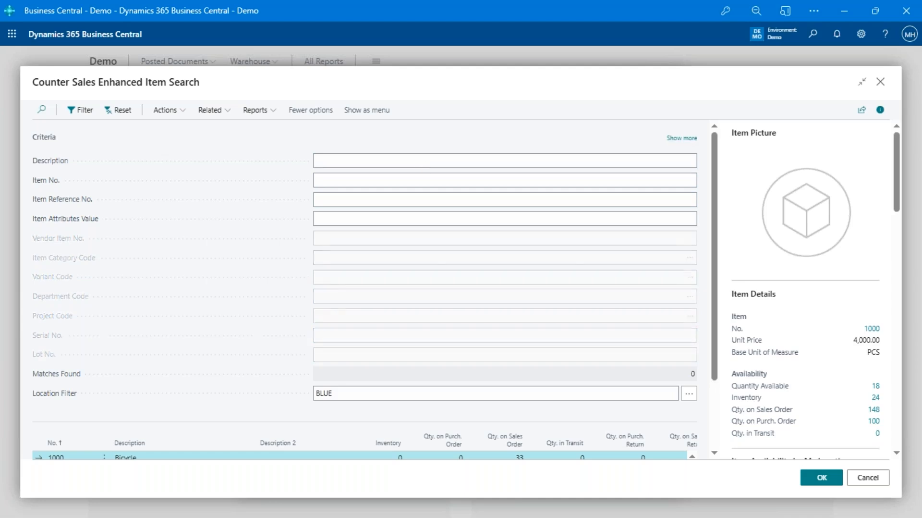
# Search item descriptions for 'front wheel' and view the Hand front wheel Brake details
pyautogui.click(410, 157)
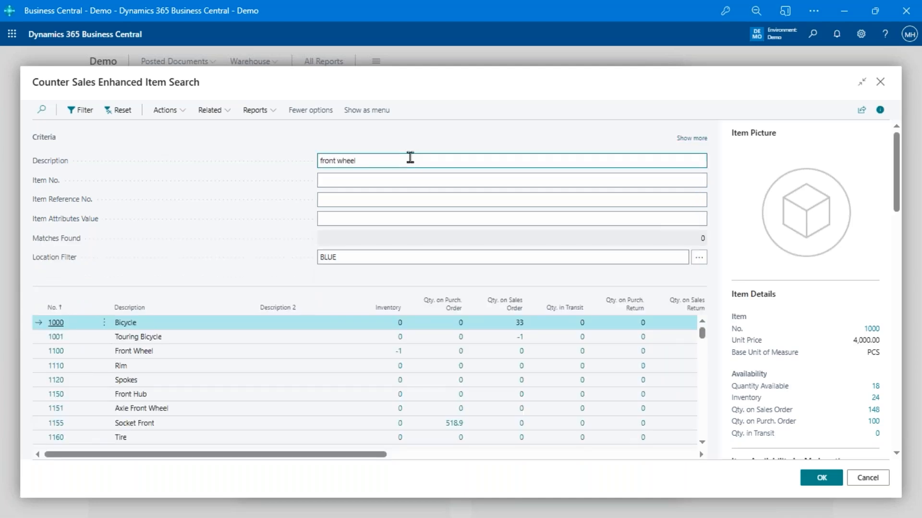
pyautogui.press('Return')
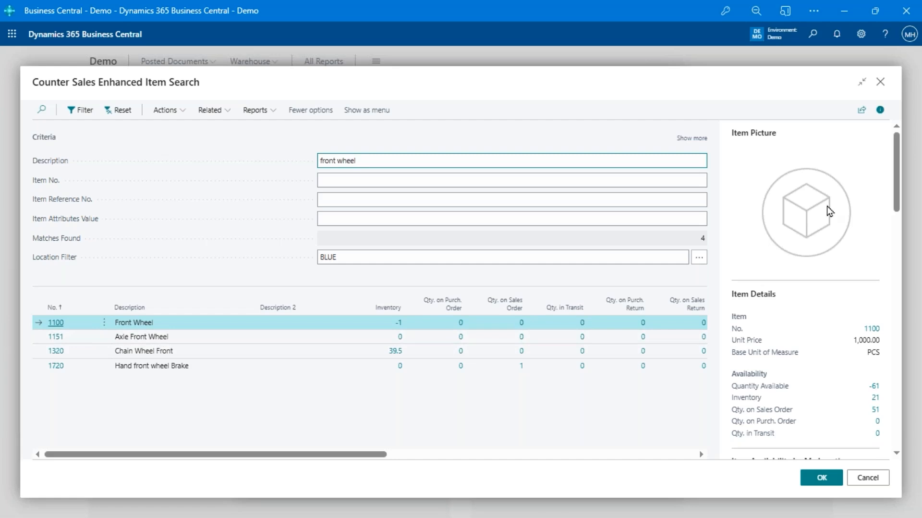
pyautogui.scroll(-4, 832, 210)
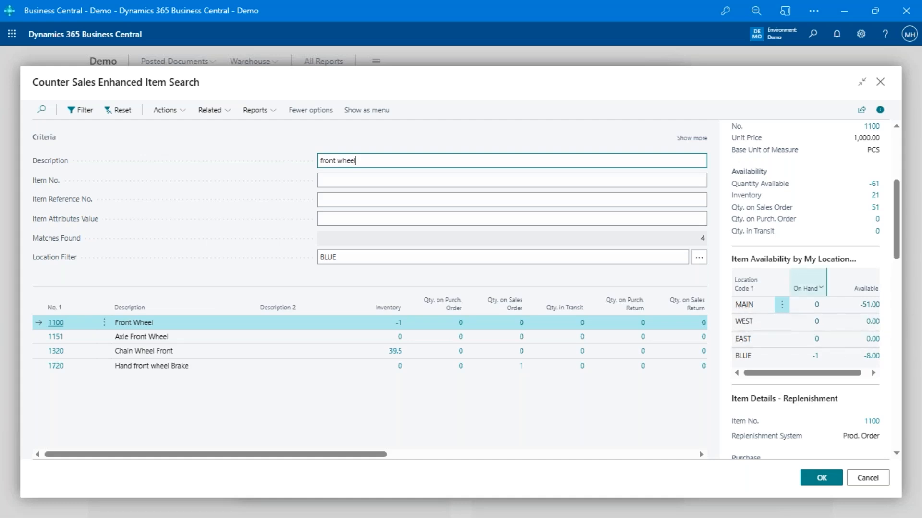
pyautogui.click(249, 366)
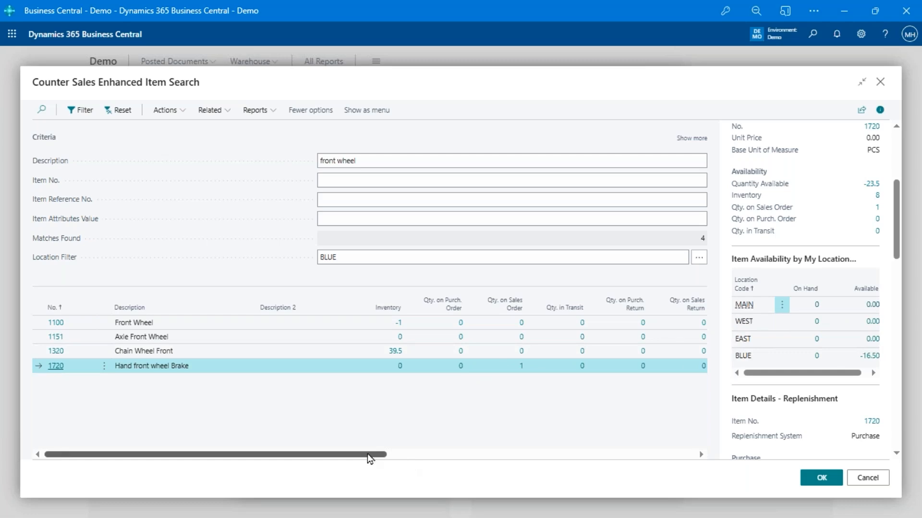
pyautogui.moveTo(367, 454); pyautogui.dragTo(299, 466)
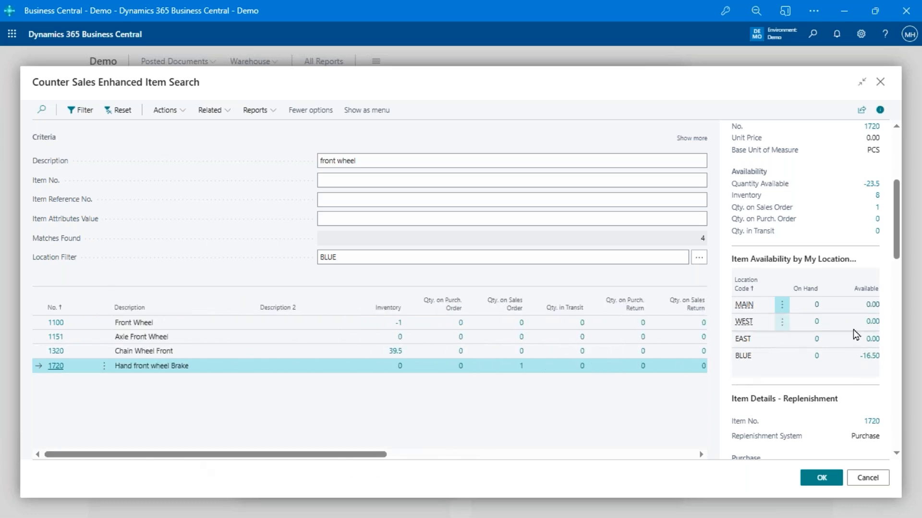
pyautogui.scroll(-5, 857, 334)
pyautogui.scroll(-3, 857, 334)
pyautogui.scroll(15, 857, 334)
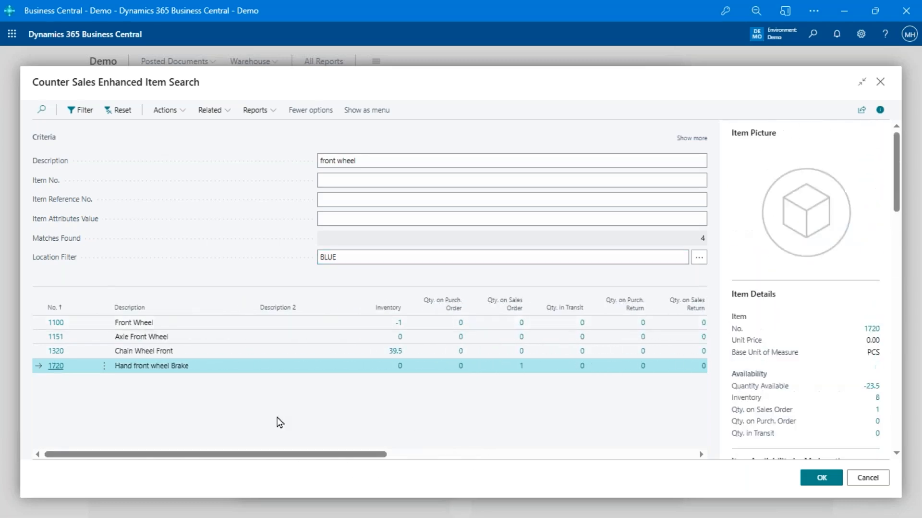
# Search descriptions for 'blue' and pick 1908-S LONDON Swivel Chair, blue
pyautogui.click(432, 161)
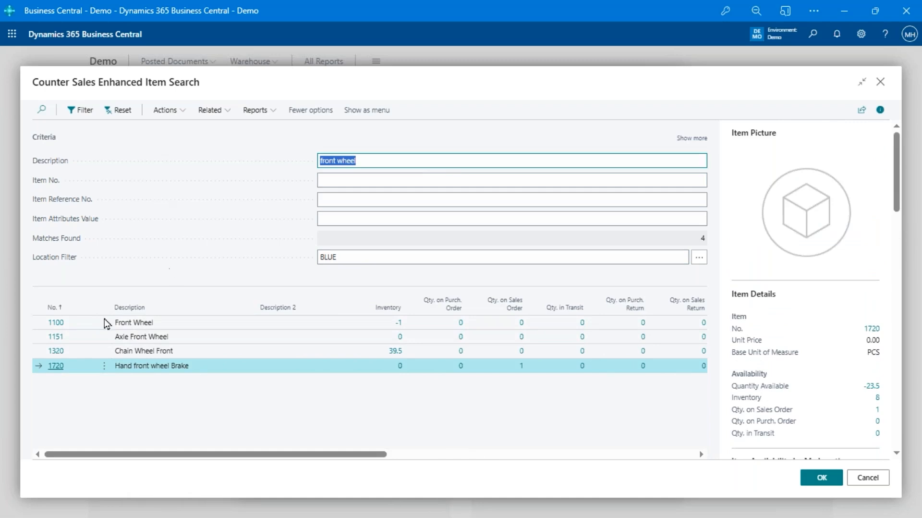
pyautogui.write('blue')
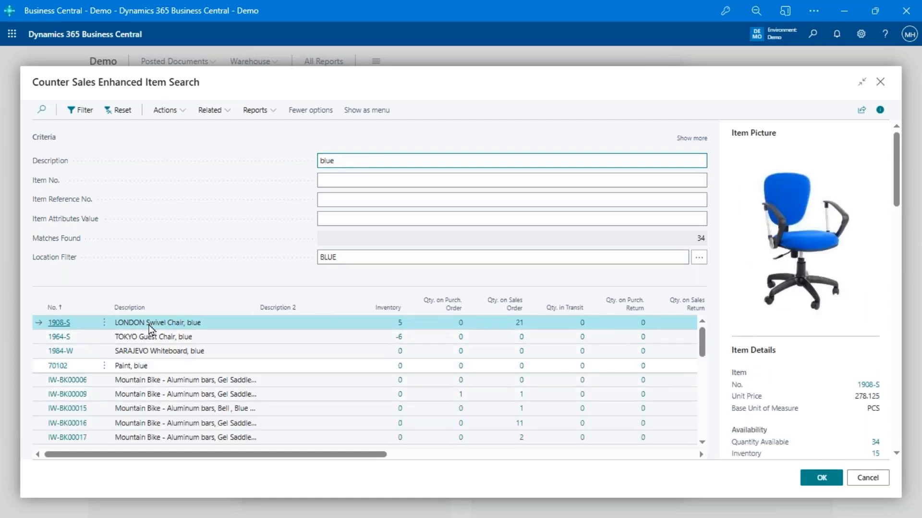
pyautogui.click(821, 482)
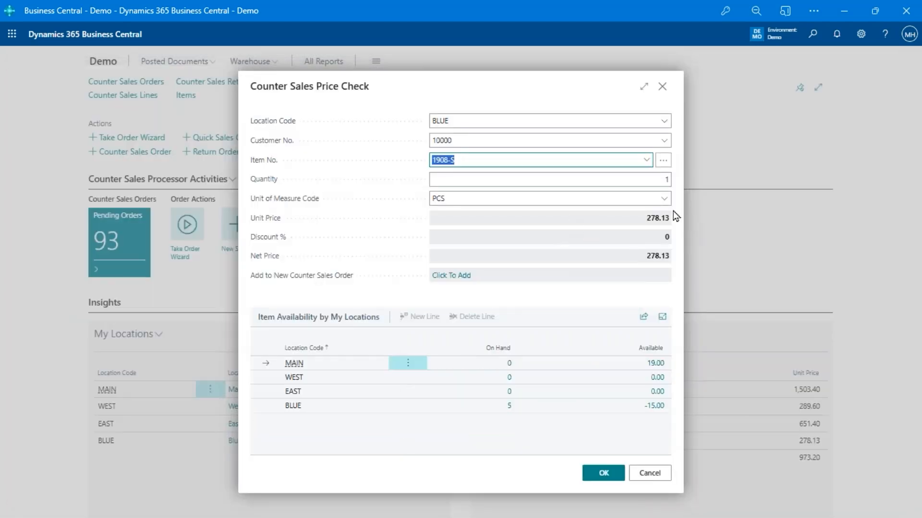
# Price the swivel chair for customer 10000 at quantity 10, then 1, and cancel the check
pyautogui.click(503, 142)
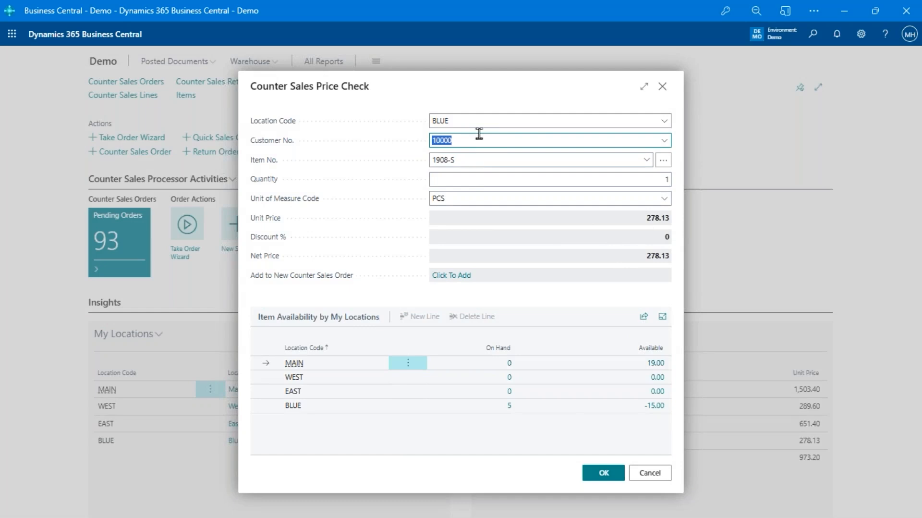
pyautogui.click(477, 180)
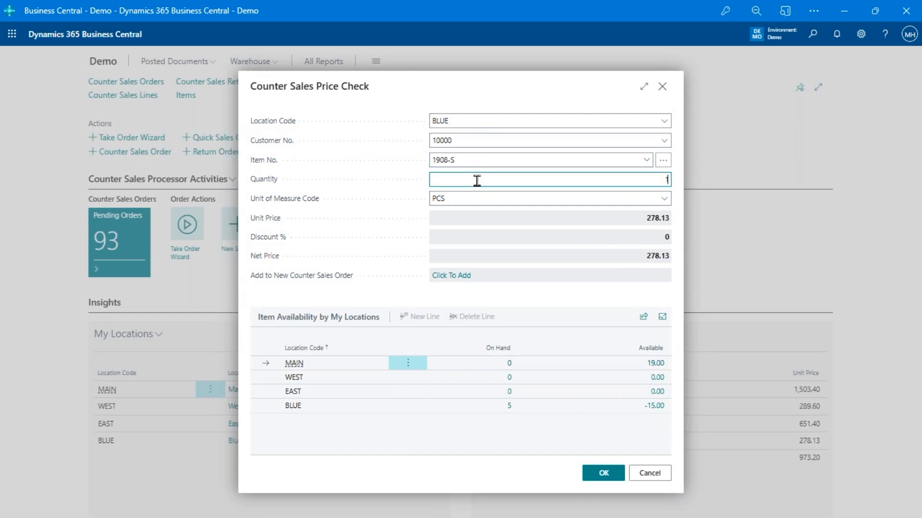
pyautogui.write('0')
pyautogui.press('Tab')
pyautogui.click(663, 181)
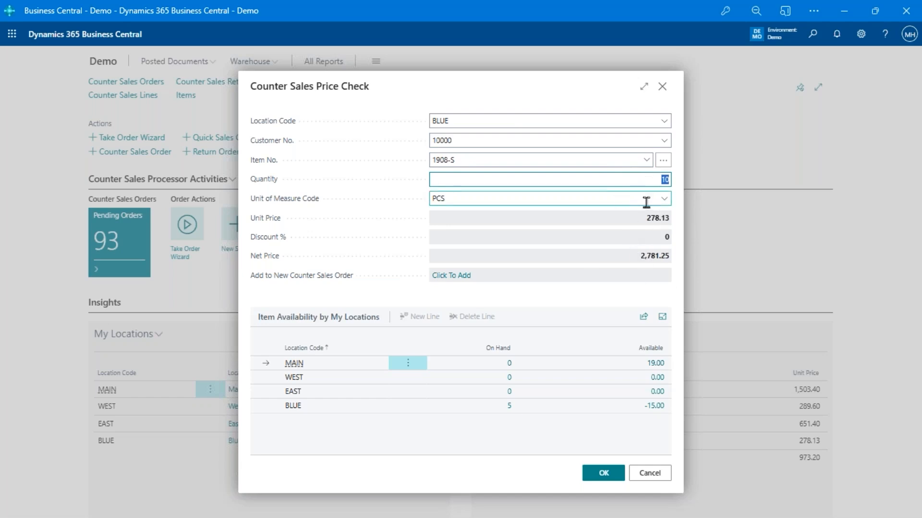
pyautogui.write('1')
pyautogui.press('Tab')
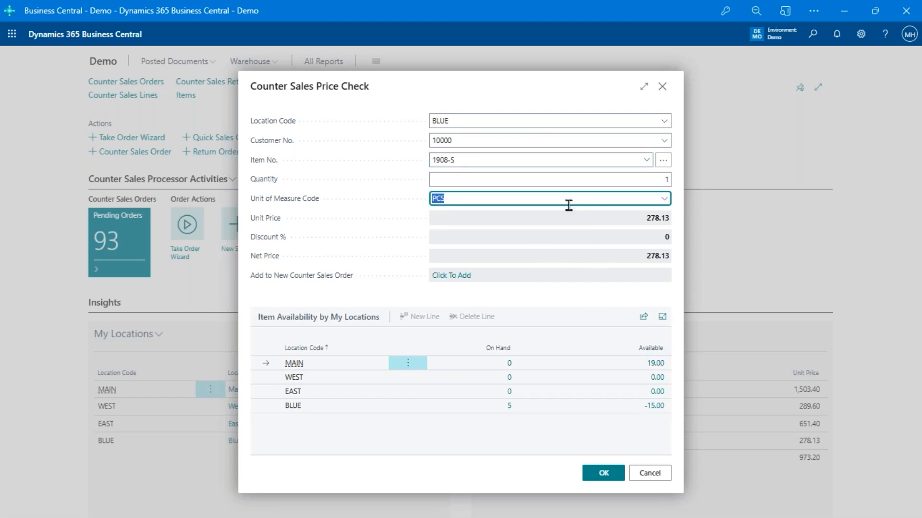
pyautogui.click(653, 473)
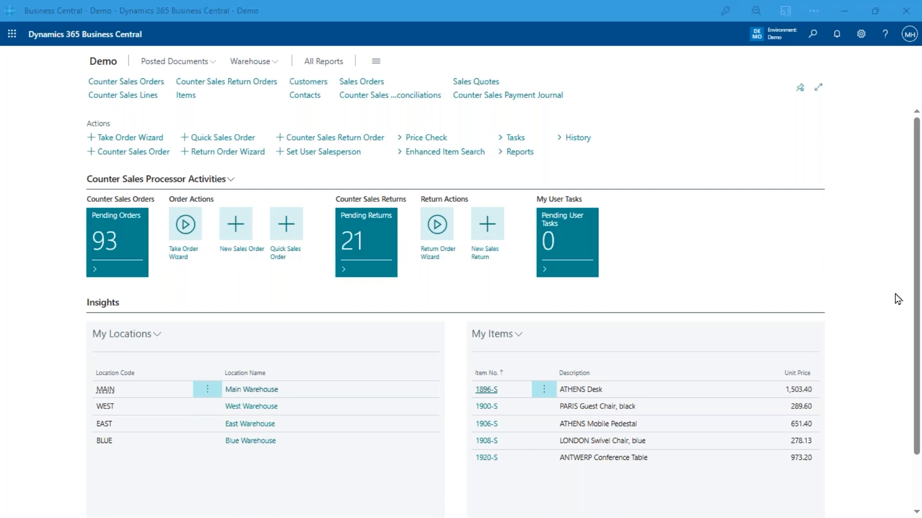
# Launch the Take Order Wizard from the role center
pyautogui.click(185, 235)
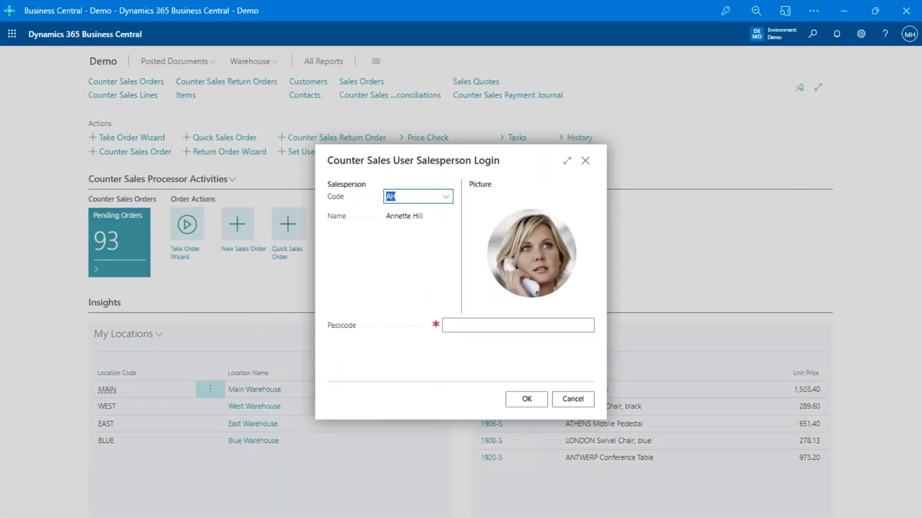
# Log in with the salesperson passcode
pyautogui.click(511, 324)
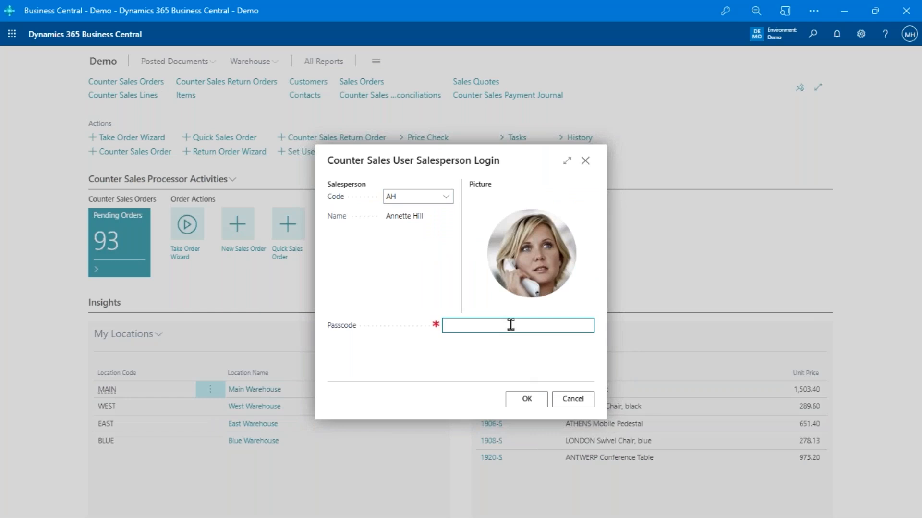
pyautogui.write('1234')
pyautogui.click(515, 399)
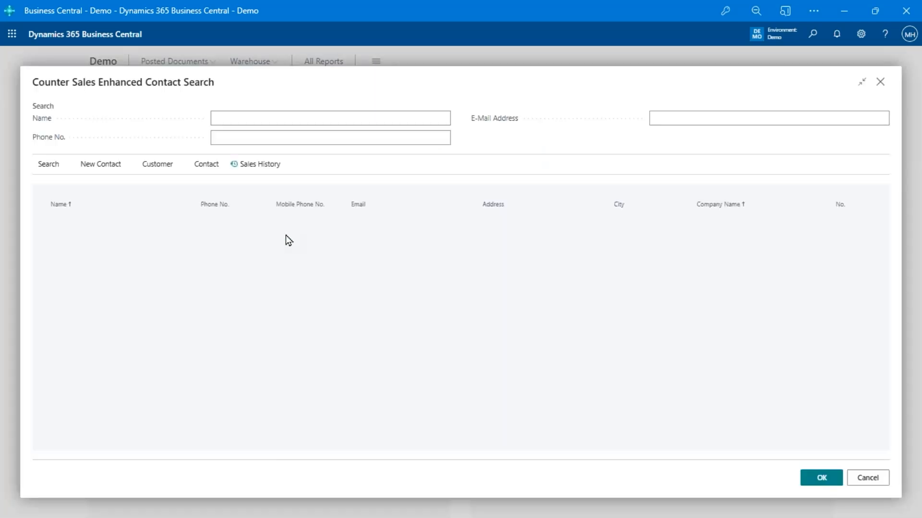
# Filter the enhanced contact search to phone numbers containing 988
pyautogui.click(295, 138)
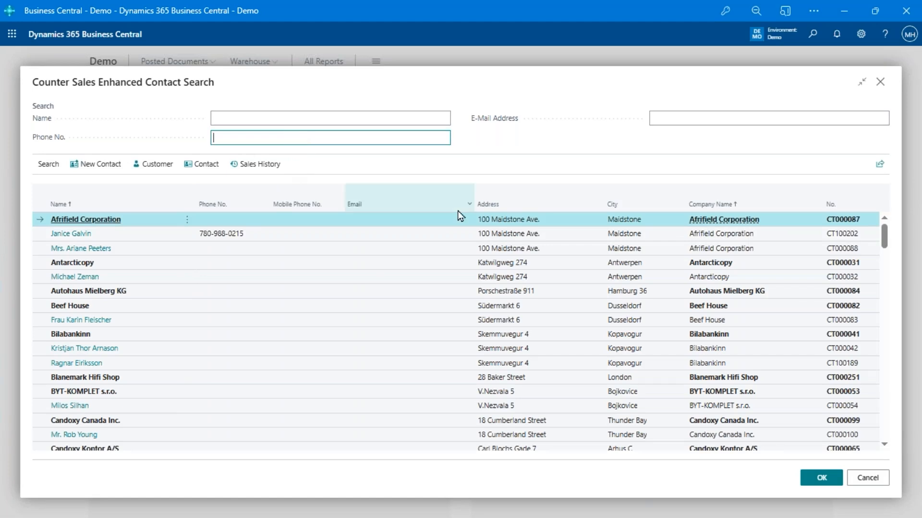
pyautogui.click(255, 123)
pyautogui.click(346, 138)
pyautogui.click(721, 116)
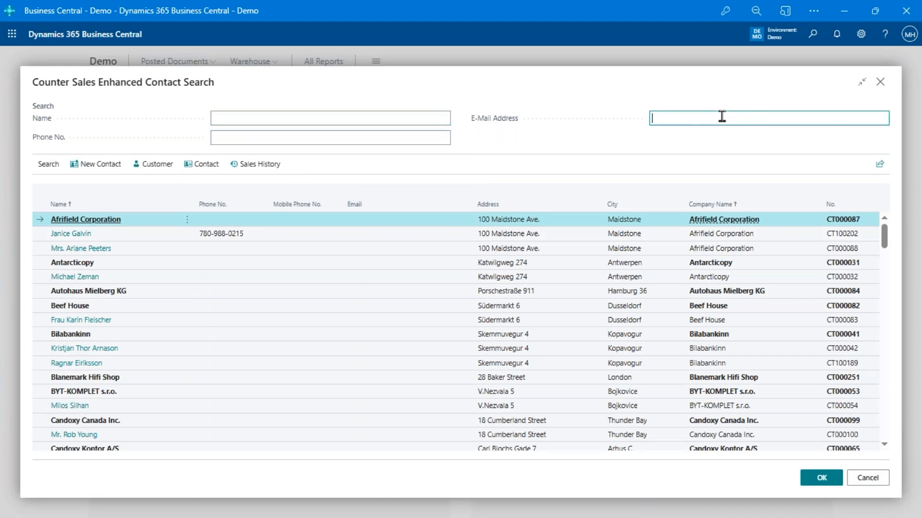
pyautogui.click(288, 138)
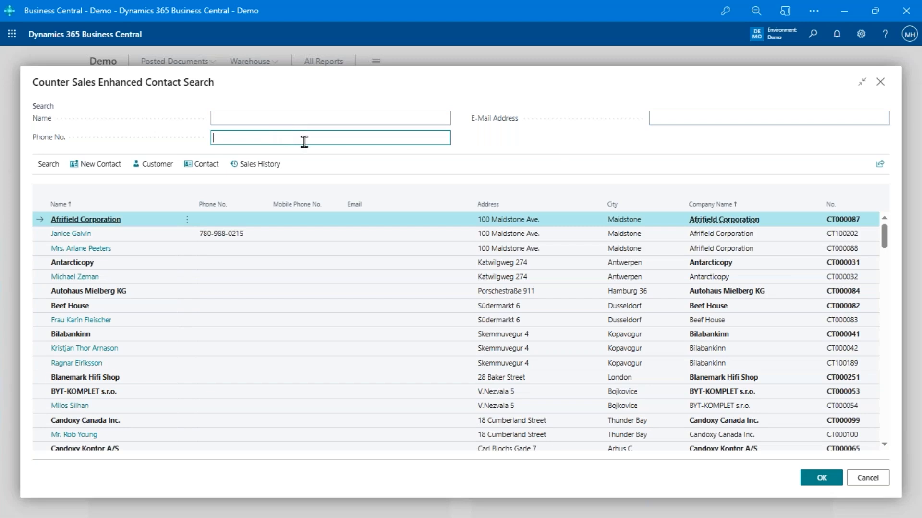
pyautogui.write('988')
pyautogui.press('Tab')
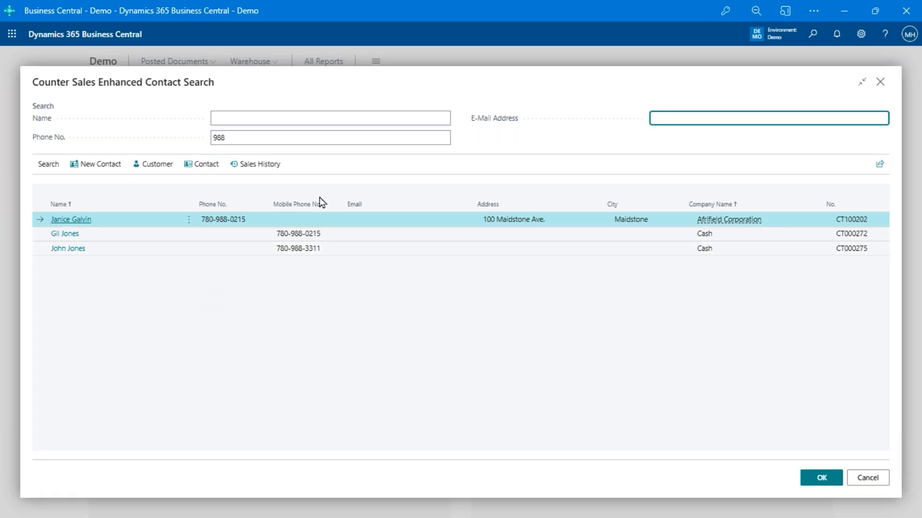
# Look over the second and third contacts in the 988 phone results
pyautogui.click(226, 137)
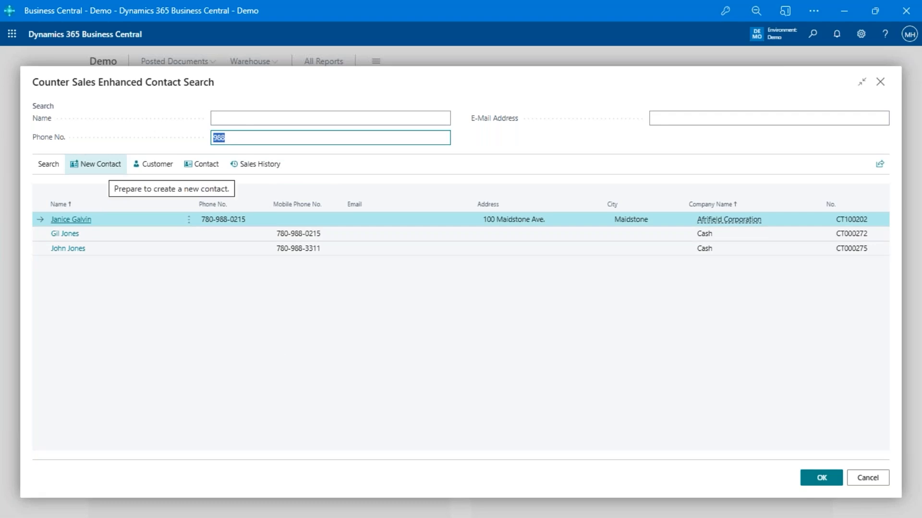
pyautogui.click(128, 235)
pyautogui.click(132, 250)
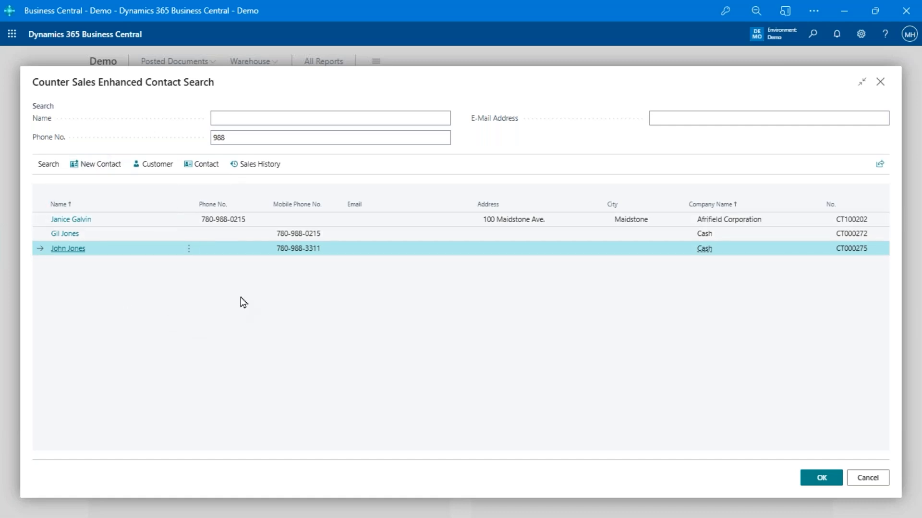
pyautogui.click(271, 140)
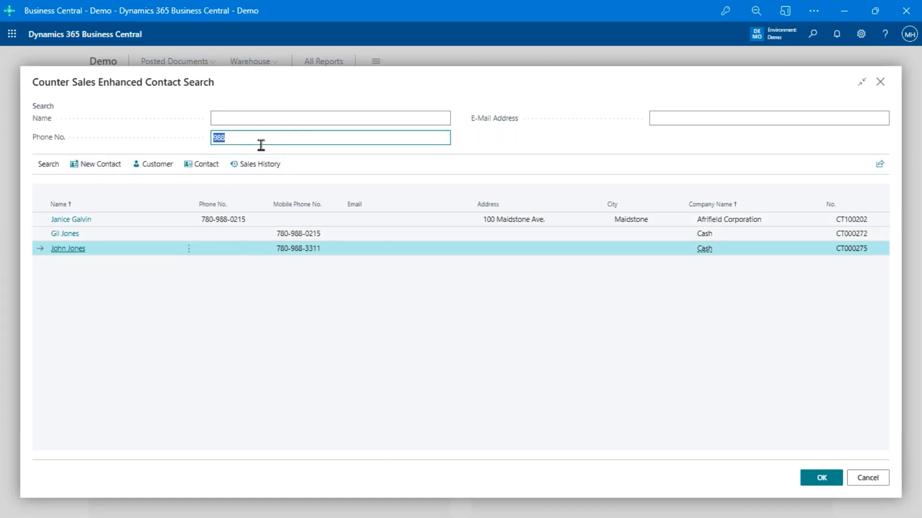
# Start a new contact and compare the account customer, contact-for-cash and cash customer options
pyautogui.click(96, 165)
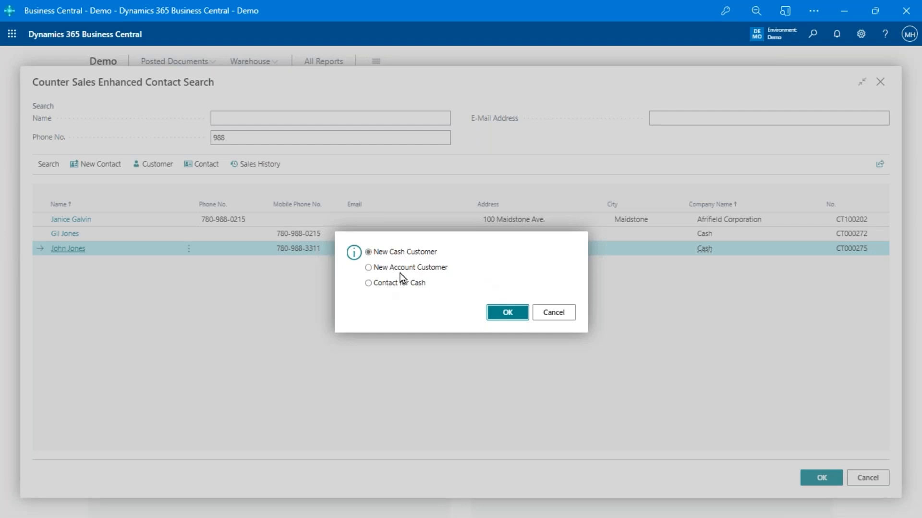
pyautogui.click(402, 270)
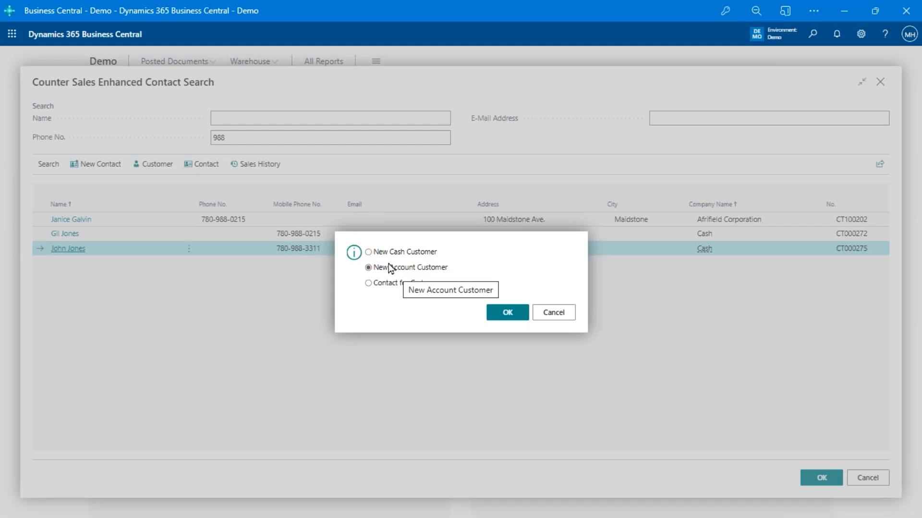
pyautogui.click(409, 284)
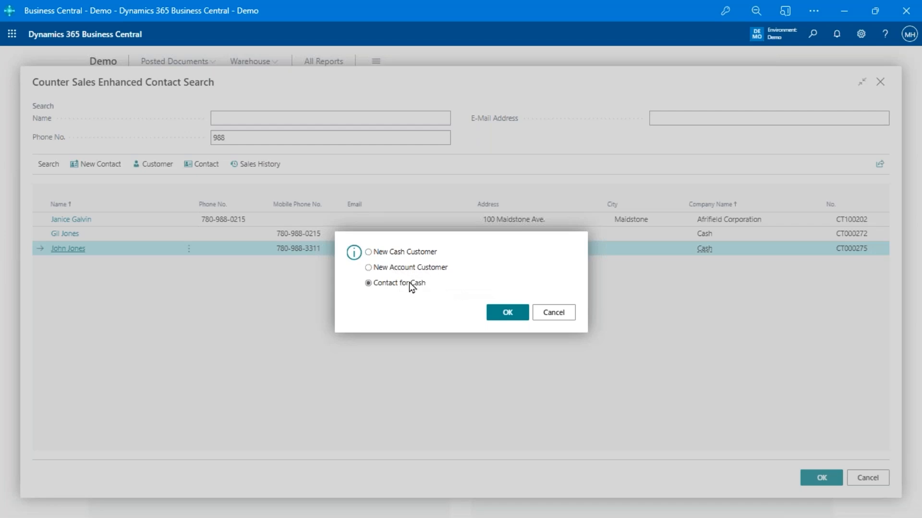
pyautogui.click(425, 253)
# Confirm New Cash Customer and enter the person's name and mobile phone number
pyautogui.click(507, 312)
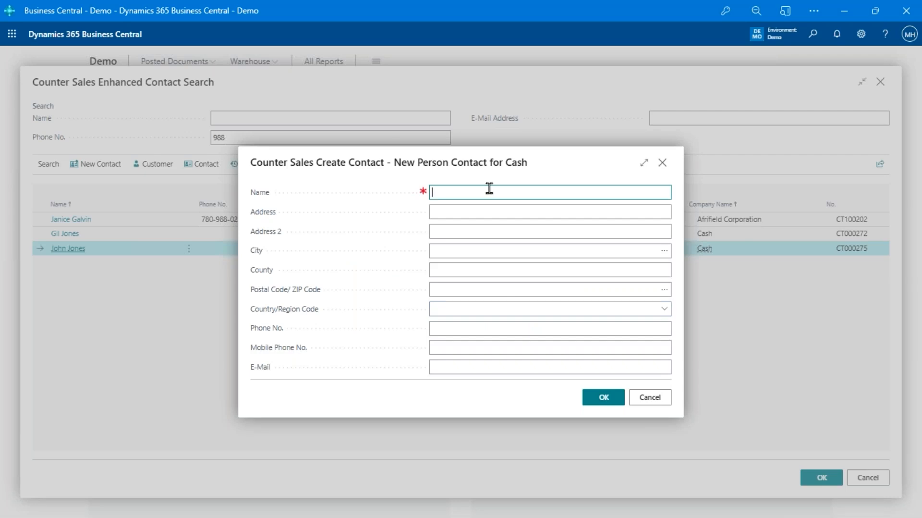
pyautogui.click(539, 347)
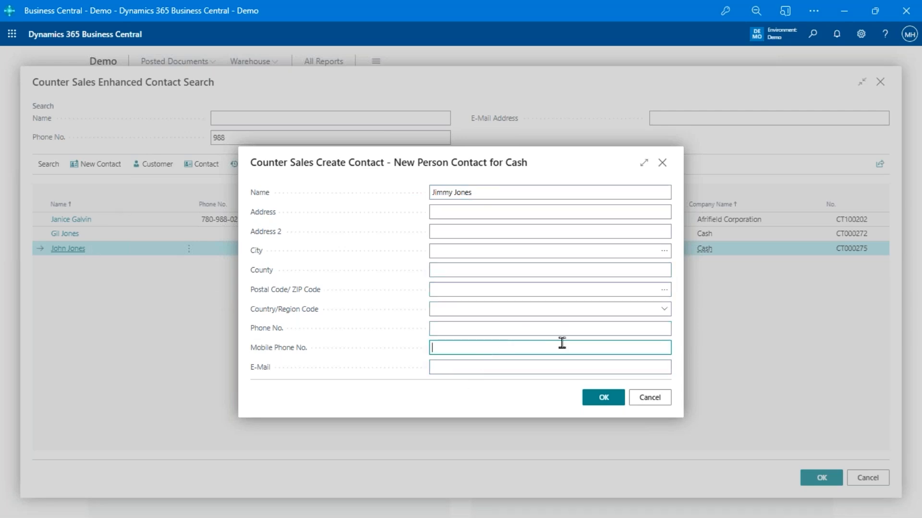
# Discard the new contact forms and start the counter order for contact Afrifield Corporation
pyautogui.click(648, 397)
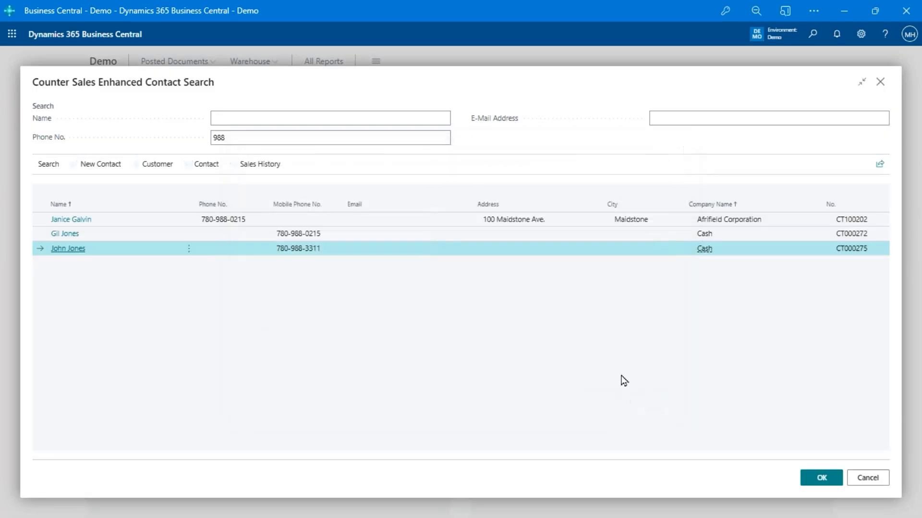
pyautogui.click(278, 220)
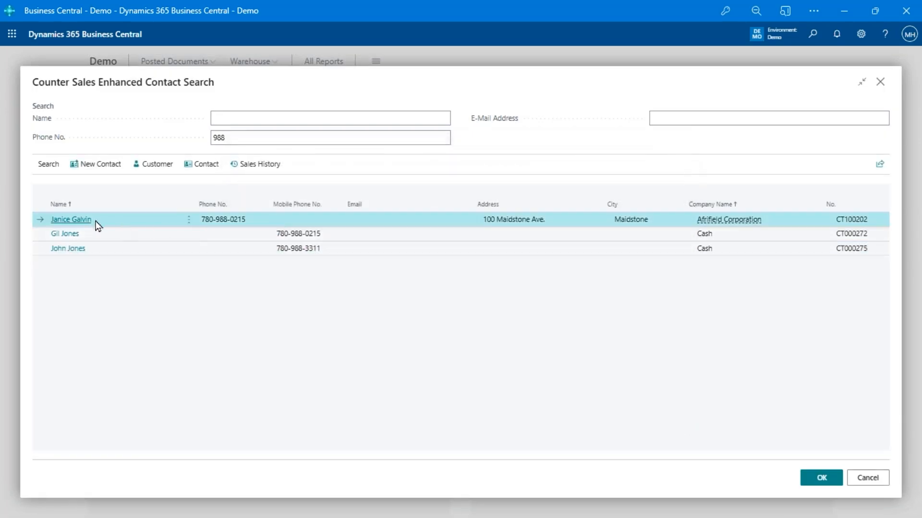
pyautogui.click(96, 165)
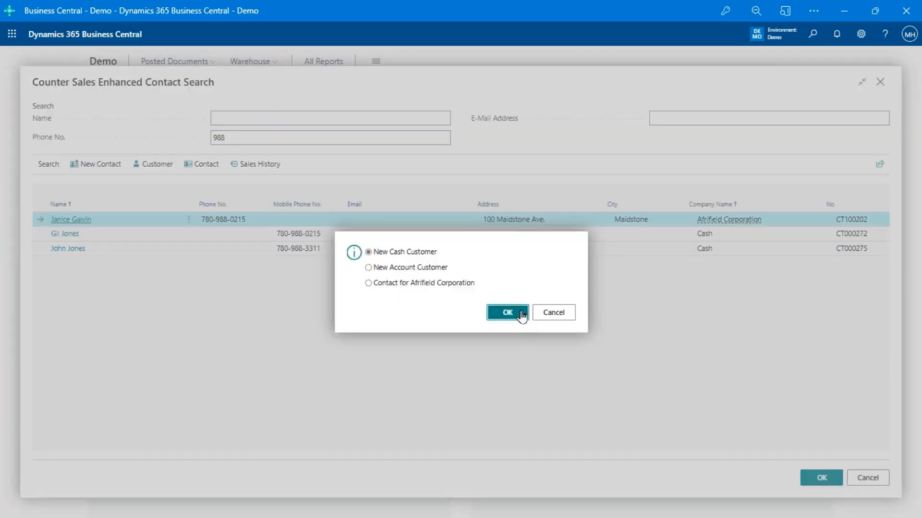
pyautogui.click(508, 312)
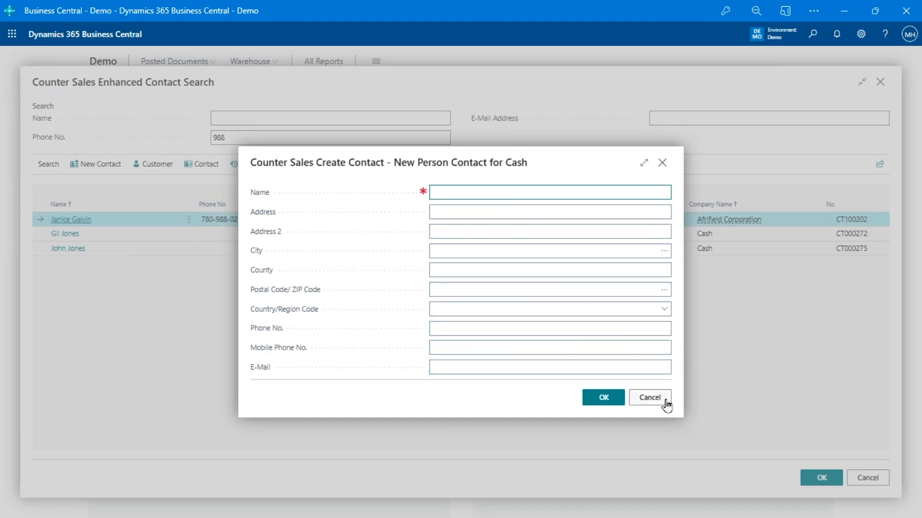
pyautogui.click(651, 403)
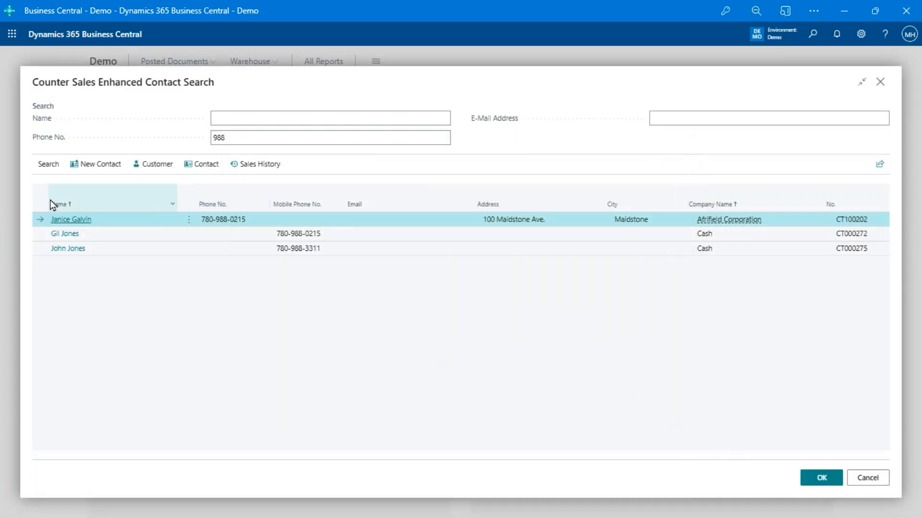
pyautogui.click(820, 478)
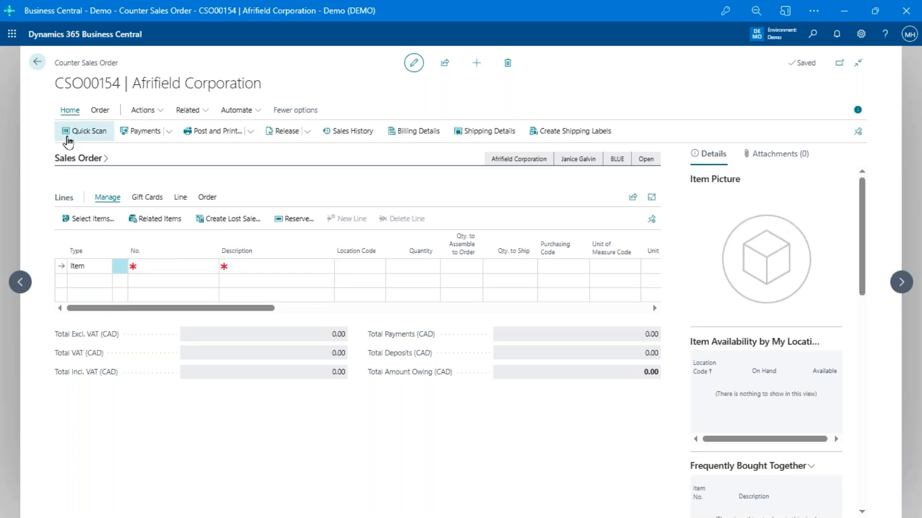
# Quick-scan barcodes 1980-S twice and 1972-S once, bringing the sale to 856.50
pyautogui.click(80, 137)
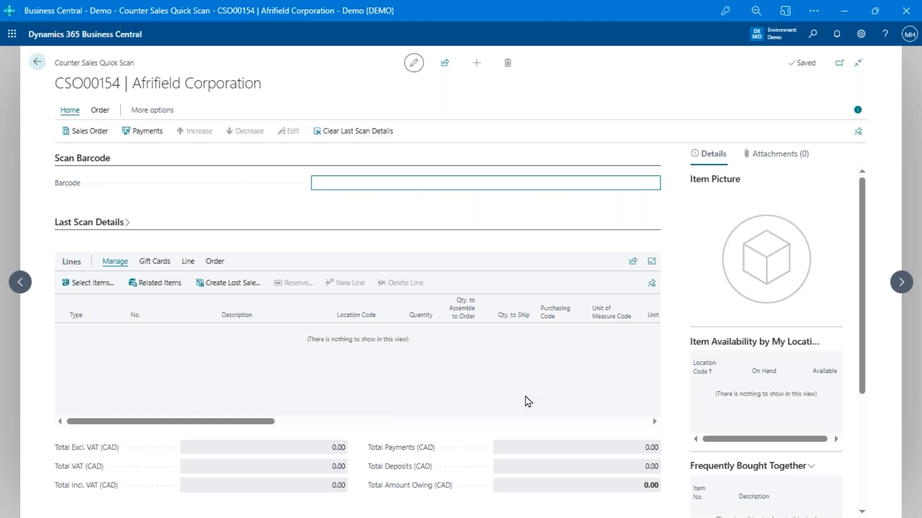
pyautogui.write('1980-S')
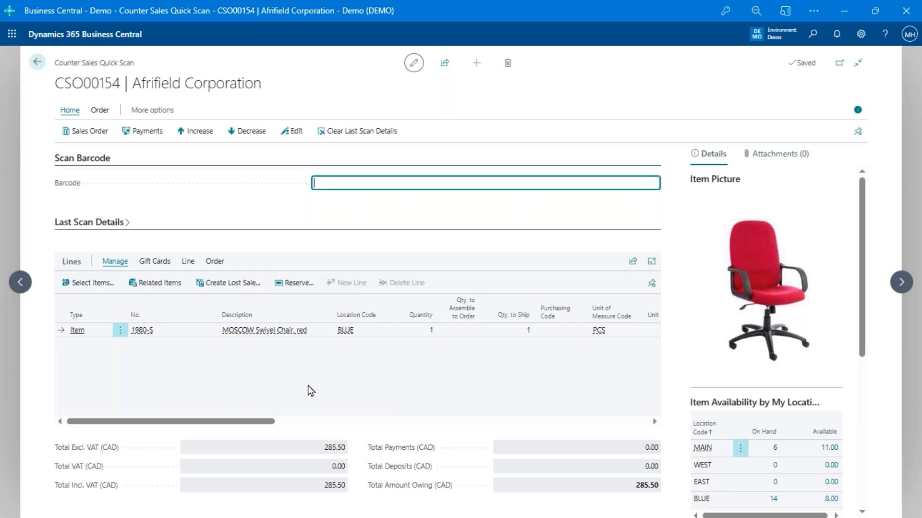
pyautogui.write('1980-S')
pyautogui.press('Return')
pyautogui.write('1972-S')
pyautogui.press('Return')
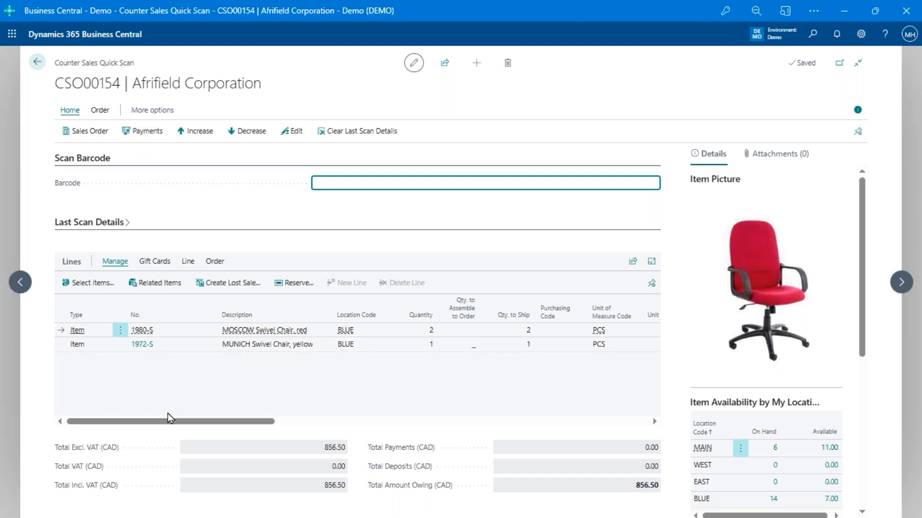
# Open order CSO00154 as a full sales order and begin a third item line after cancelling the item search
pyautogui.click(88, 134)
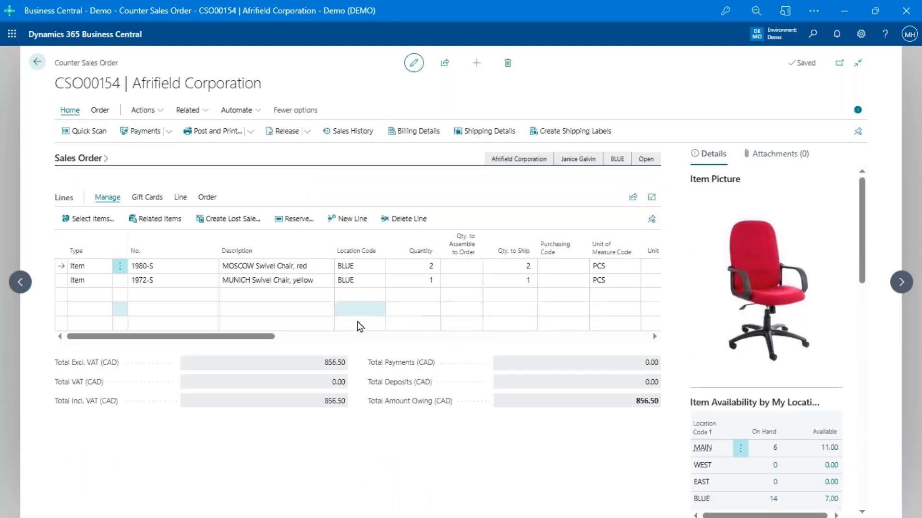
pyautogui.click(162, 301)
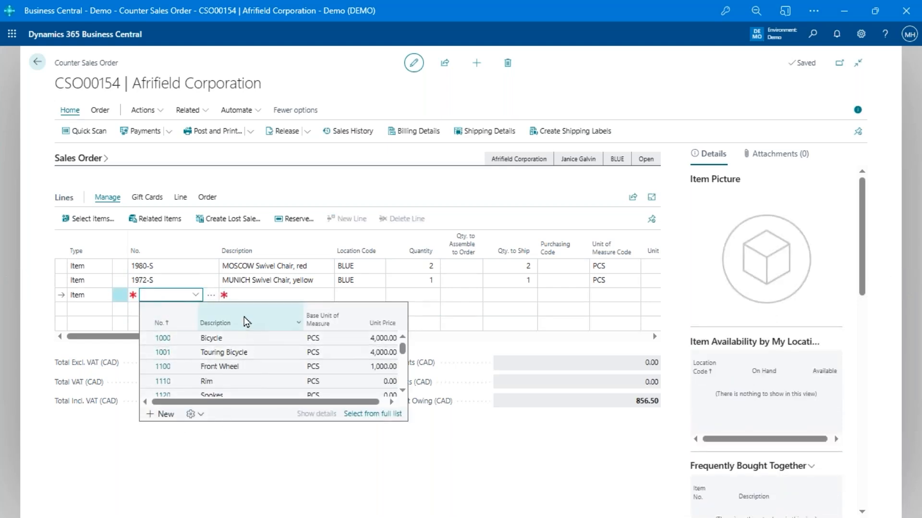
pyautogui.click(209, 297)
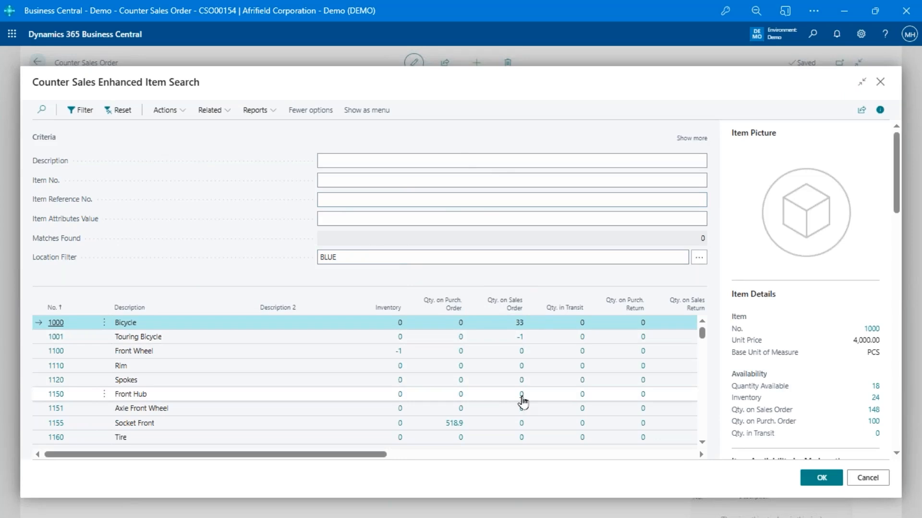
pyautogui.scroll(-10, 535, 389)
pyautogui.scroll(10, 534, 388)
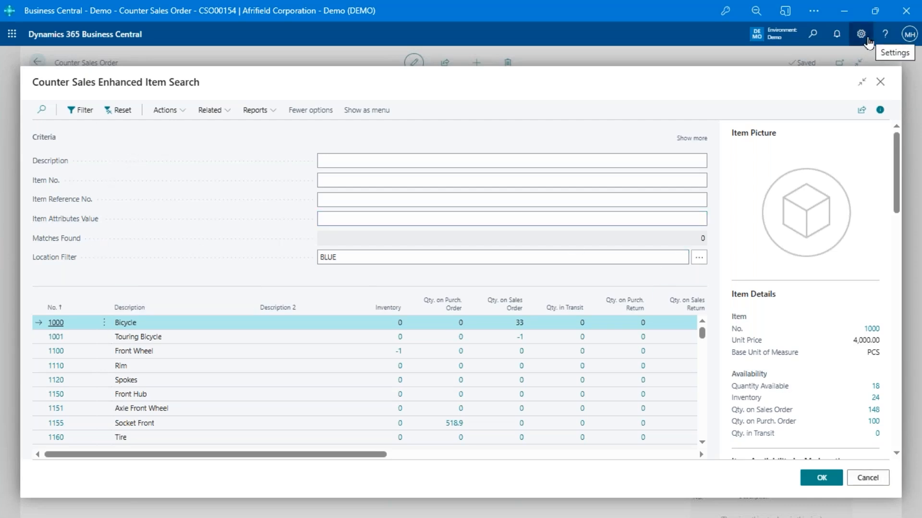
pyautogui.click(852, 476)
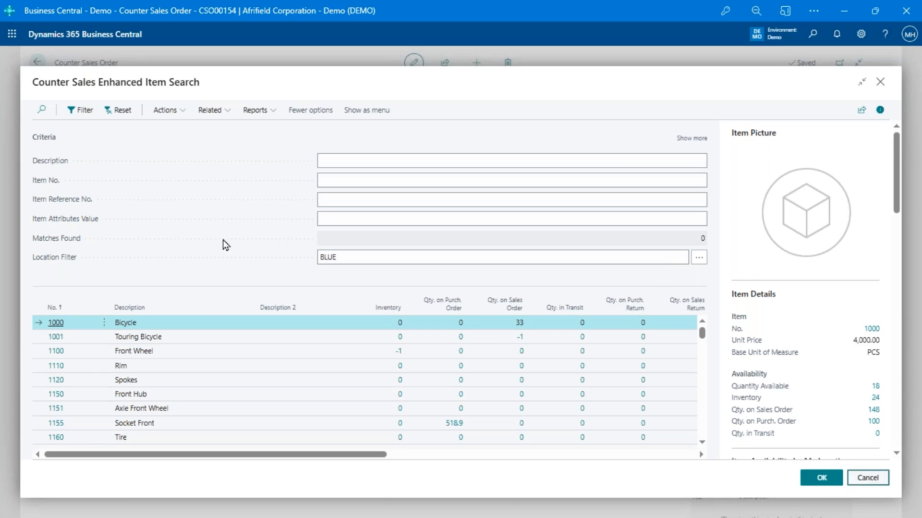
pyautogui.click(164, 291)
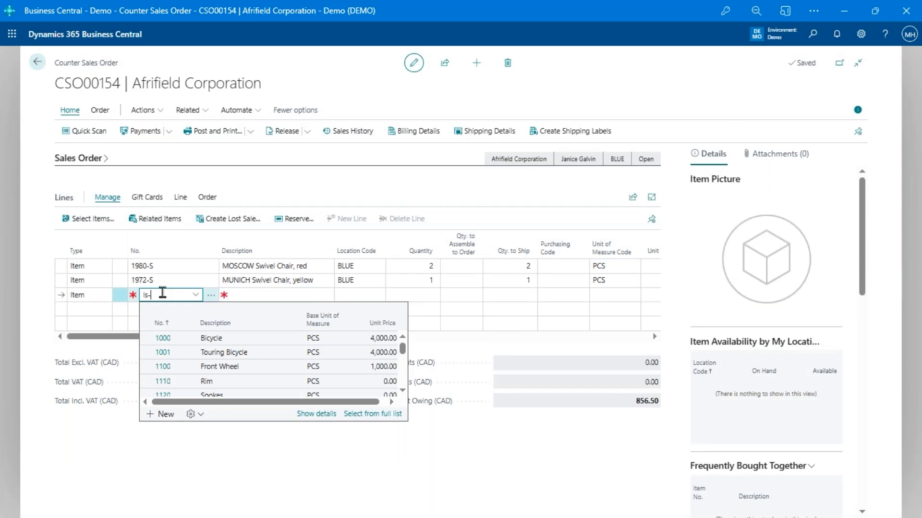
# Add 2 boxes of LS-2 loudspeaker cables and 3 FF-100 frequency filters, totalling 961.50
pyautogui.press('Return')
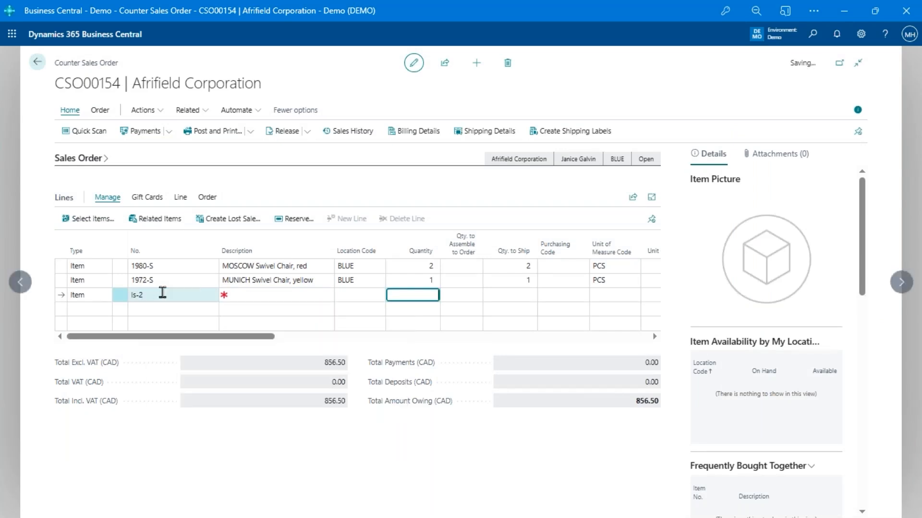
pyautogui.write('2')
pyautogui.press('Return')
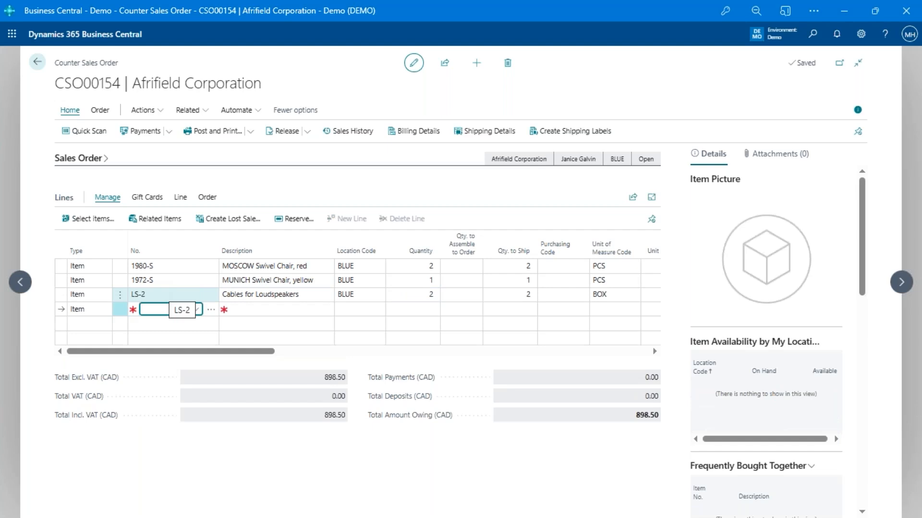
pyautogui.write('ff-100')
pyautogui.press('Return')
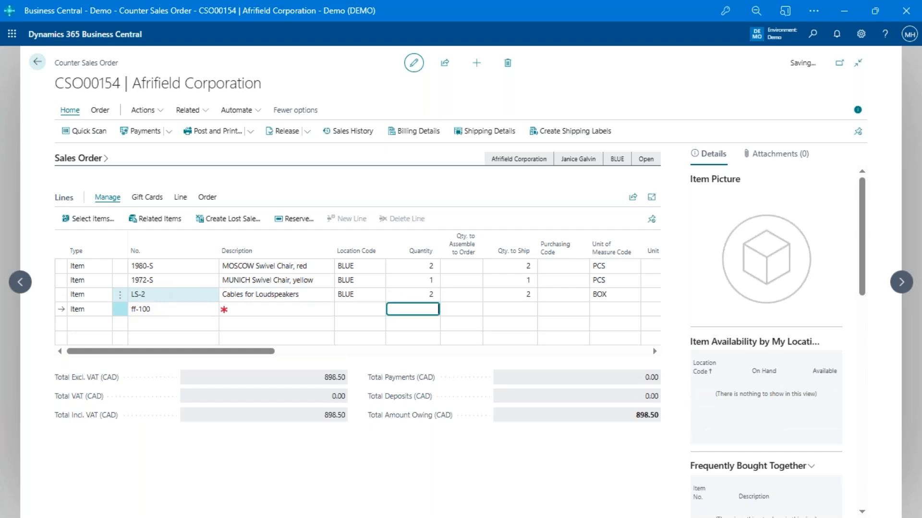
pyautogui.write('3')
pyautogui.press('Return')
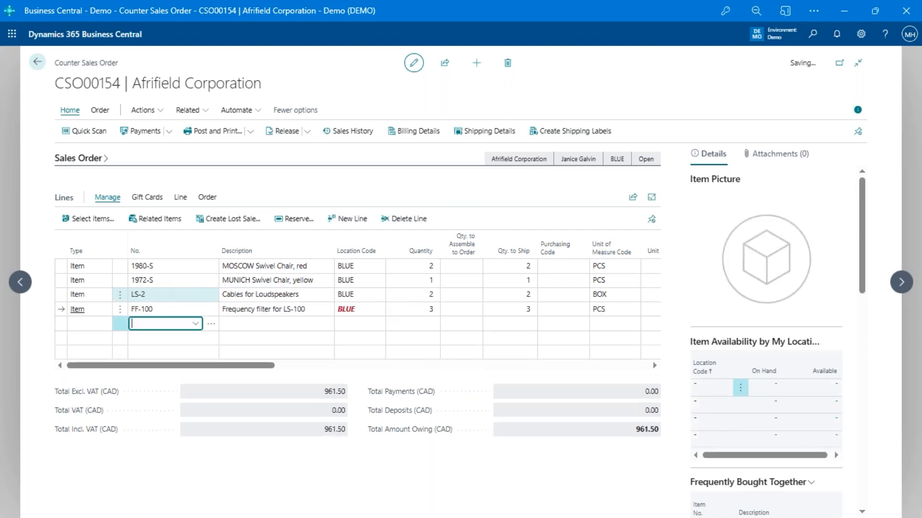
# Move back up through the lines to the 1980-S chair line and review its fields
pyautogui.press('Up')
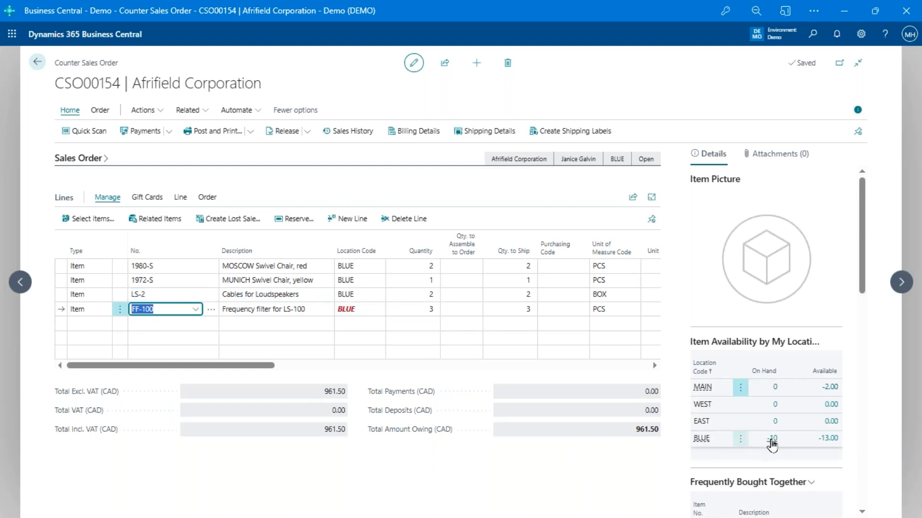
pyautogui.press('Up')
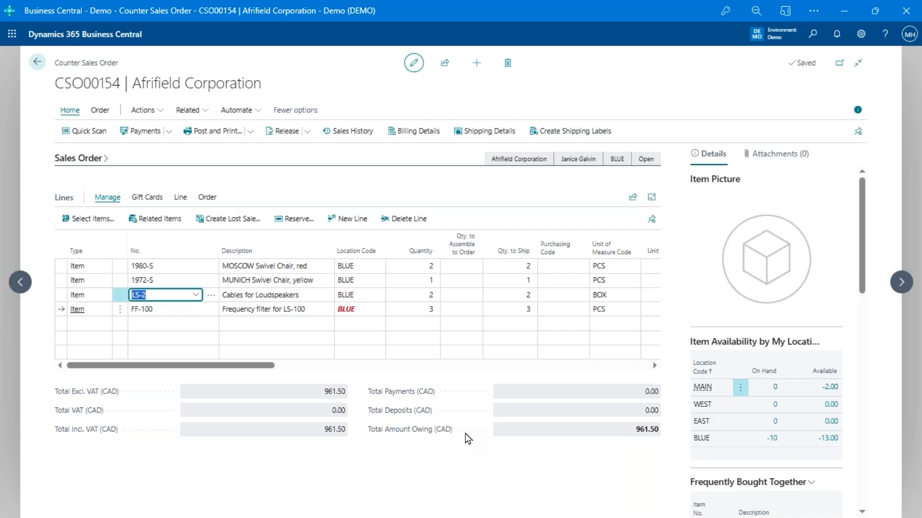
pyautogui.press('Up')
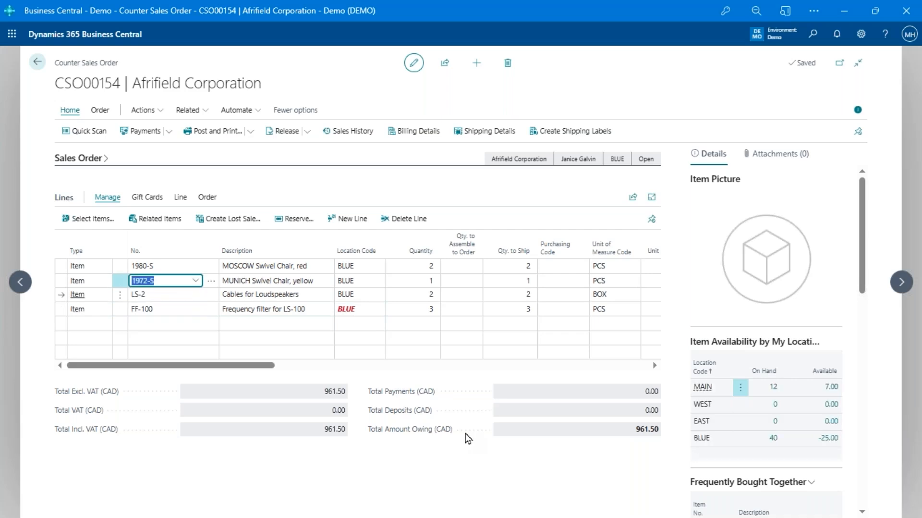
pyautogui.press('Up')
pyautogui.press('Tab')
pyautogui.press('Tab')
pyautogui.press('Tab')
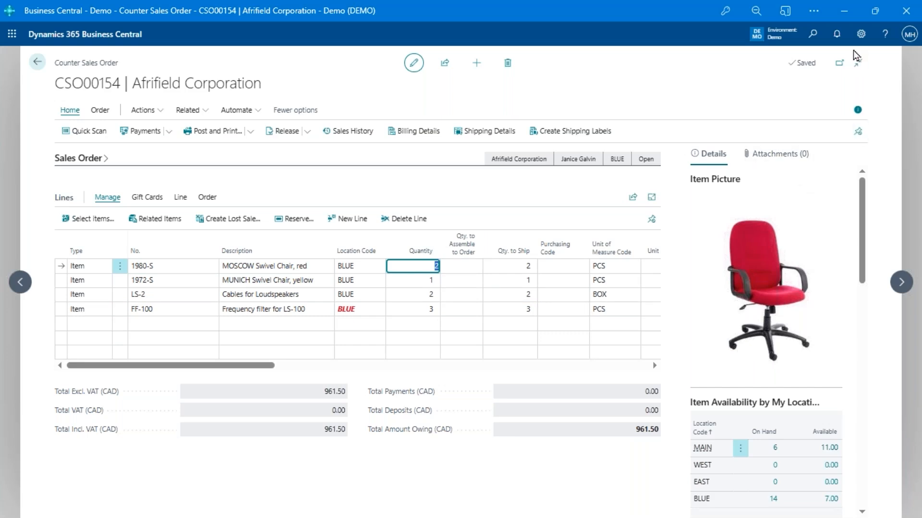
pyautogui.scroll(-5, 753, 280)
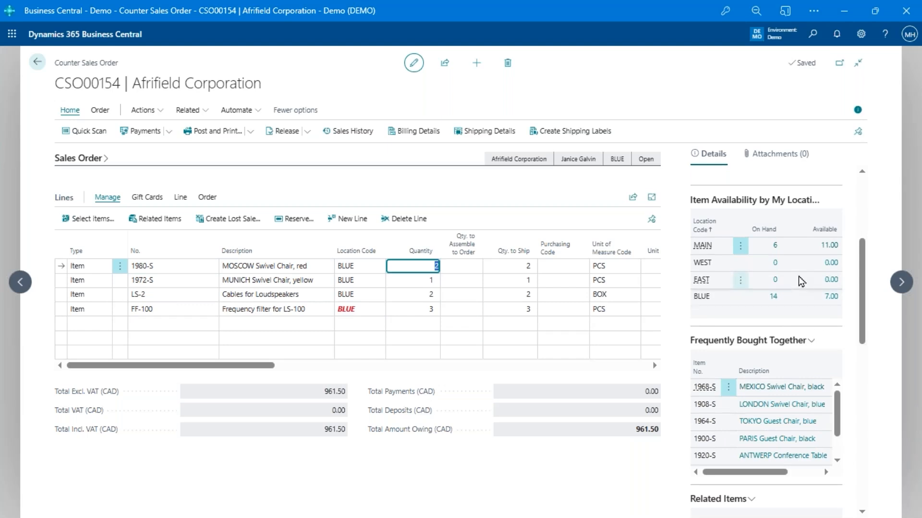
pyautogui.scroll(-2, 776, 361)
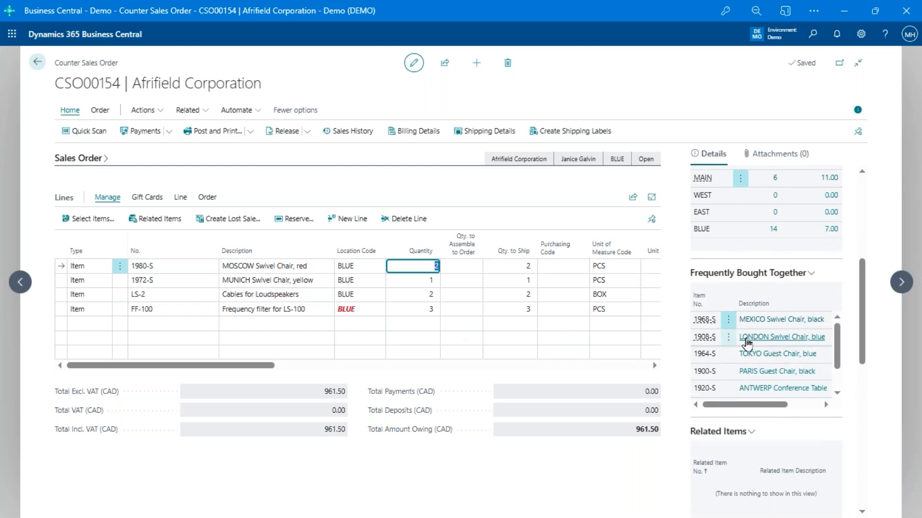
# Add the 1968-S black MEXICO swivel chair from the Frequently Bought Together FactBox, giving a 5-chair line
pyautogui.scroll(-5, 750, 344)
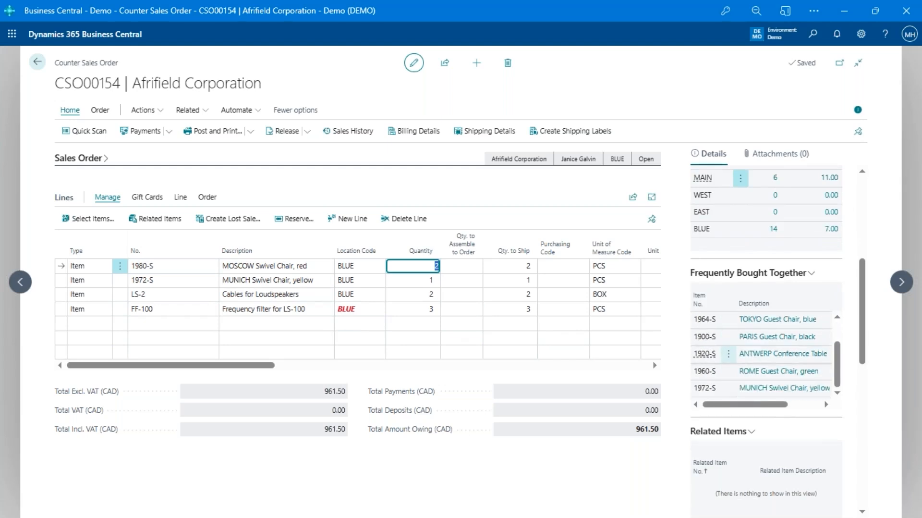
pyautogui.scroll(2, 769, 307)
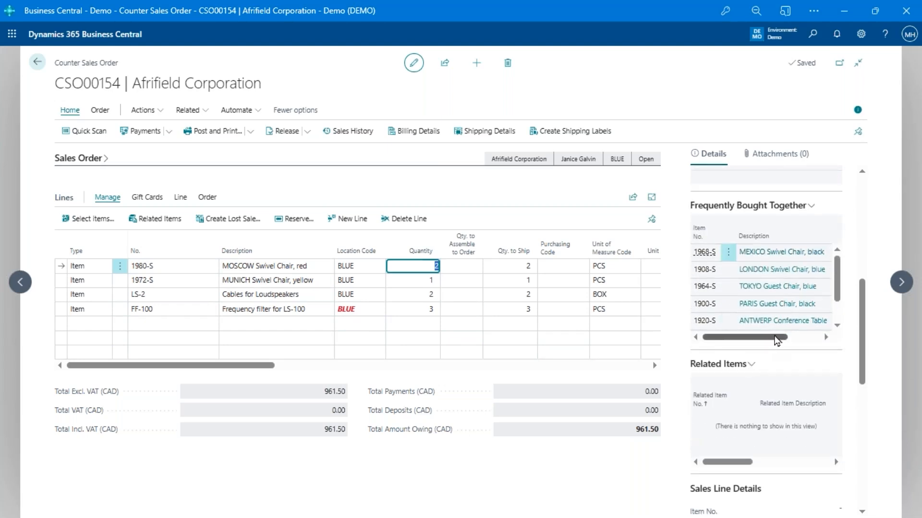
pyautogui.moveTo(747, 337); pyautogui.dragTo(828, 339)
pyautogui.scroll(6, 826, 346)
pyautogui.scroll(-3, 818, 380)
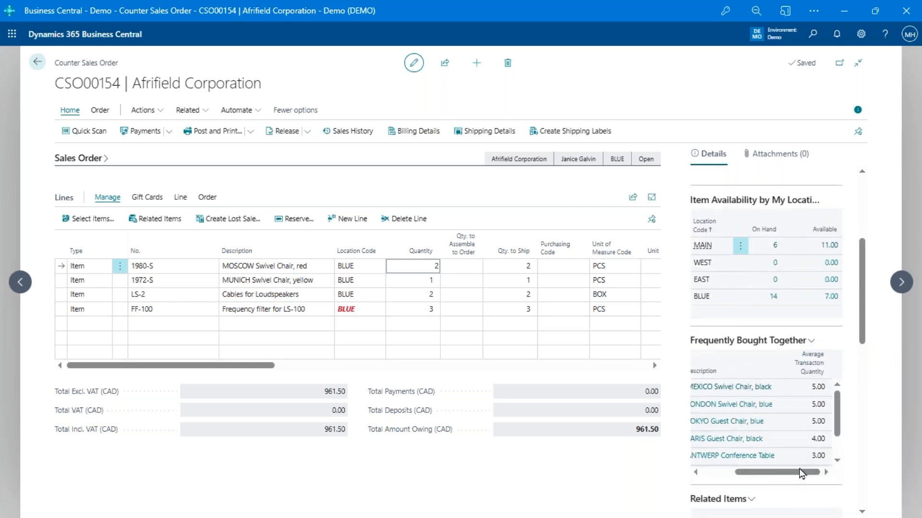
pyautogui.moveTo(801, 474); pyautogui.dragTo(769, 475)
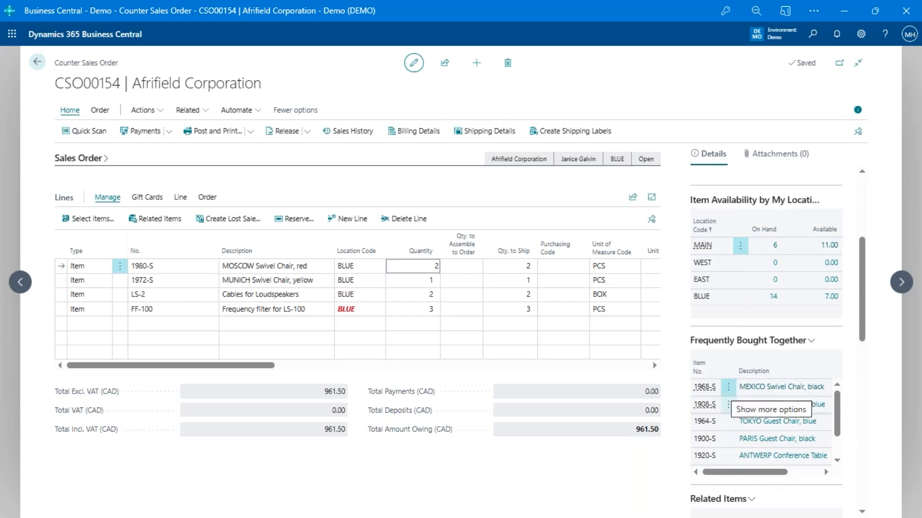
pyautogui.click(729, 387)
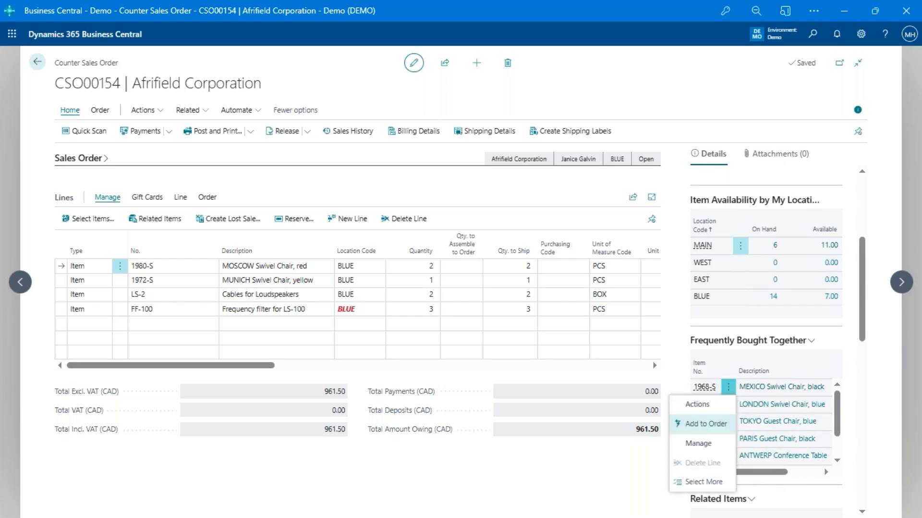
pyautogui.click(727, 421)
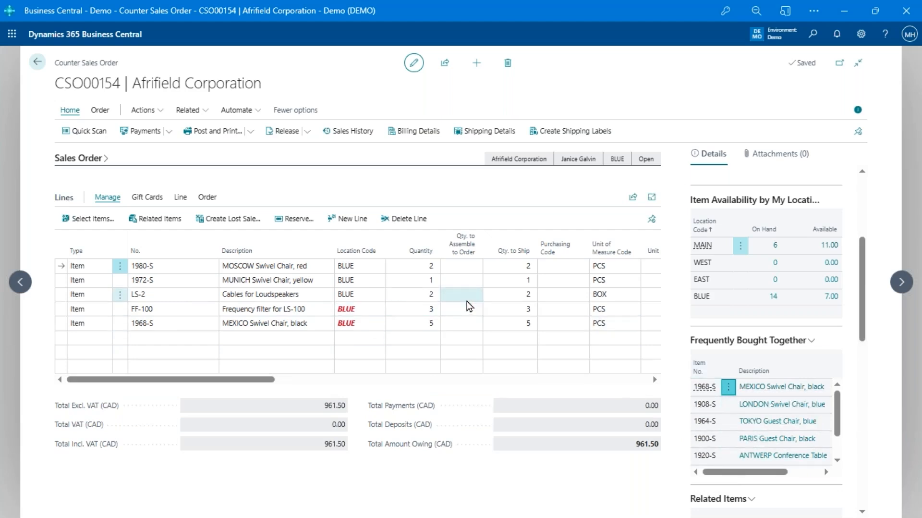
pyautogui.scroll(-2, 778, 422)
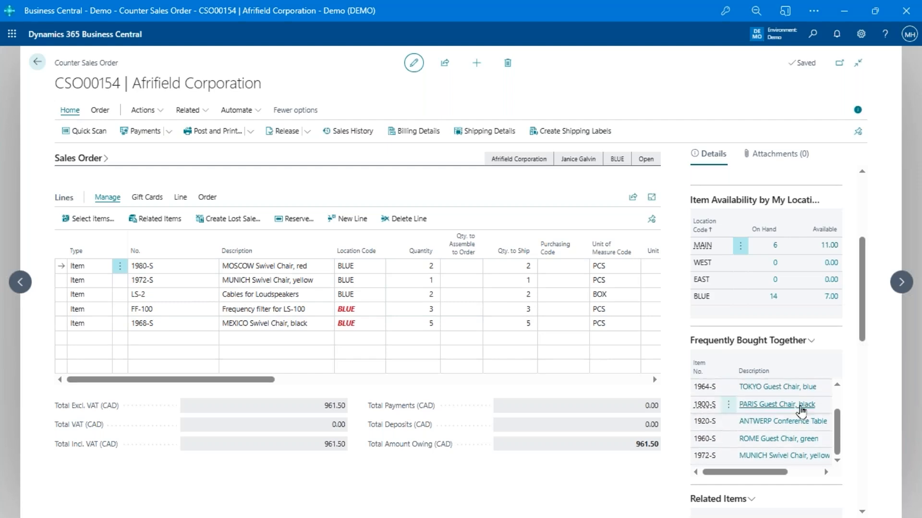
pyautogui.scroll(2, 770, 406)
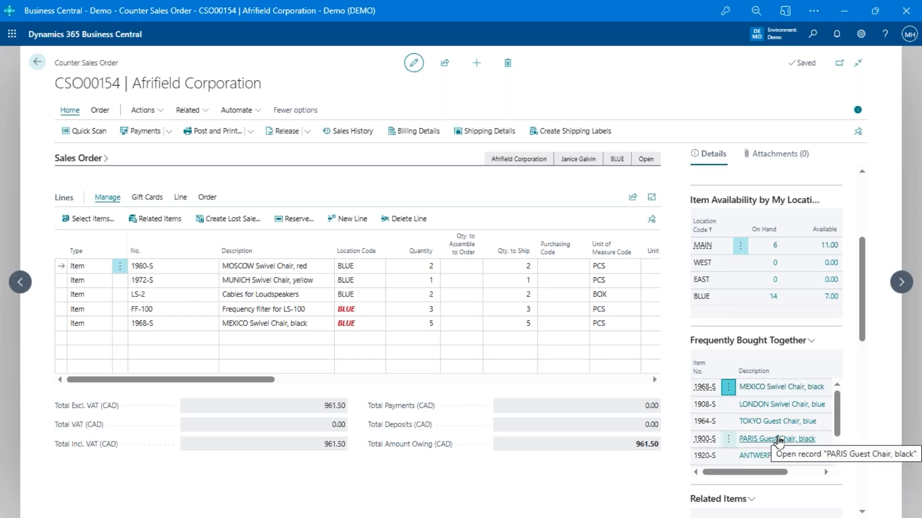
pyautogui.scroll(-1, 779, 441)
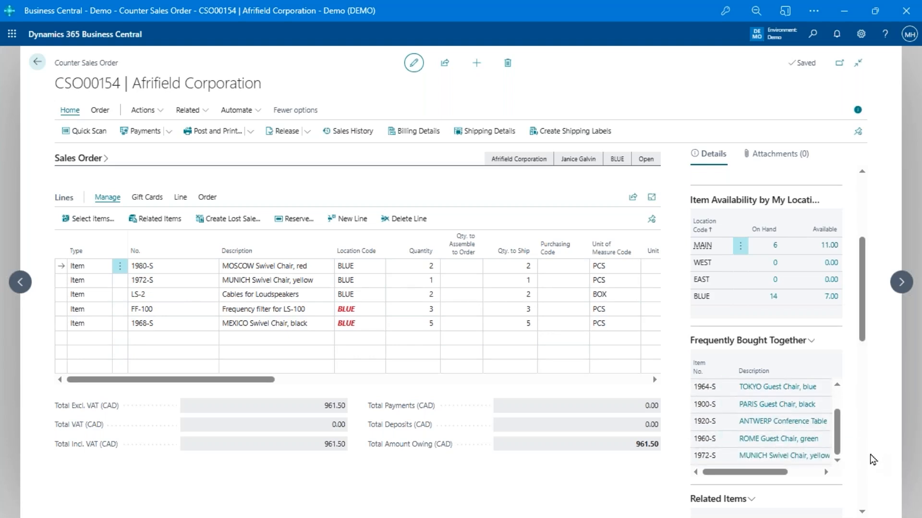
pyautogui.scroll(-3, 867, 457)
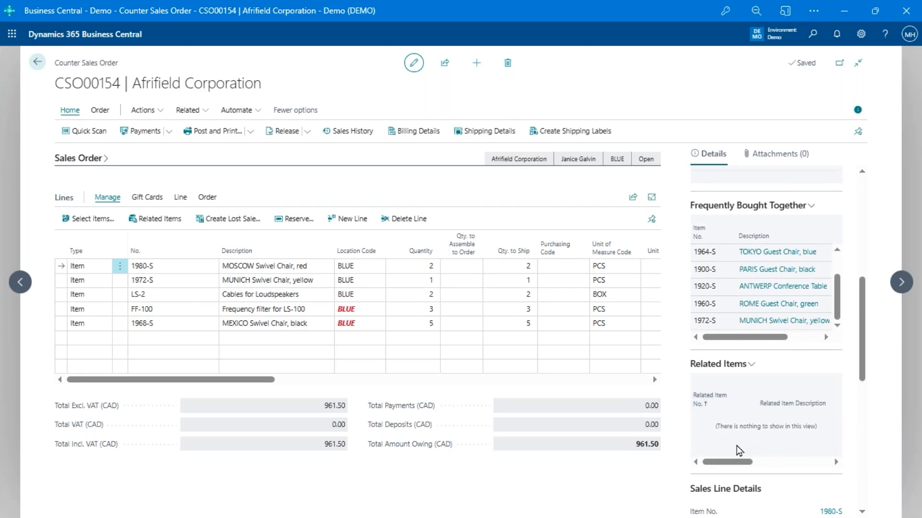
pyautogui.scroll(-6, 764, 437)
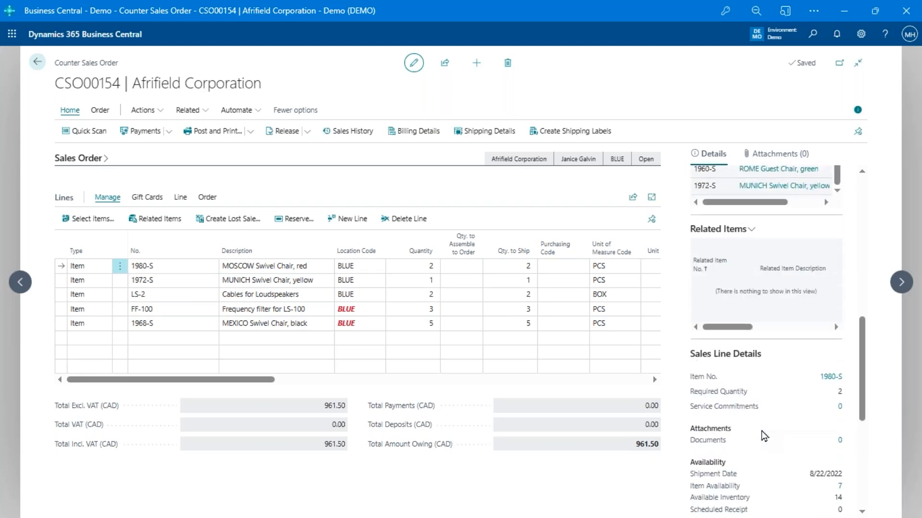
pyautogui.scroll(-1, 768, 432)
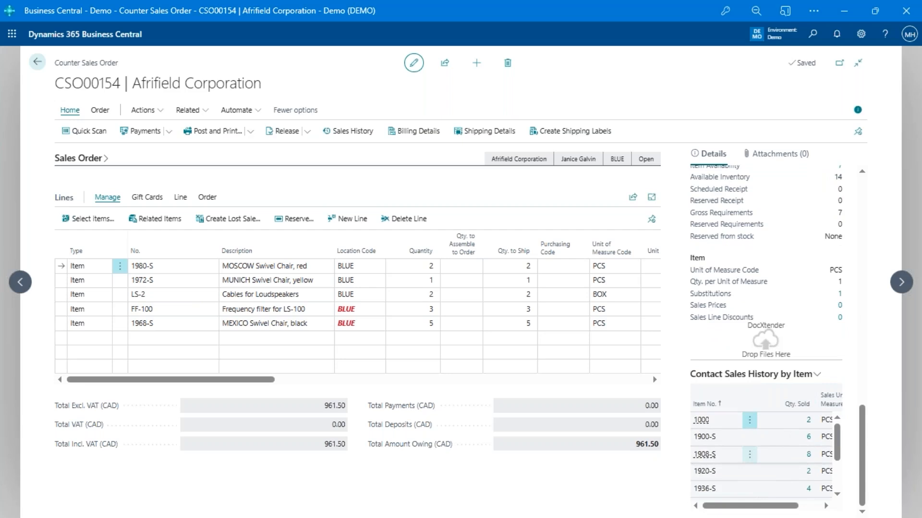
pyautogui.scroll(2, 767, 336)
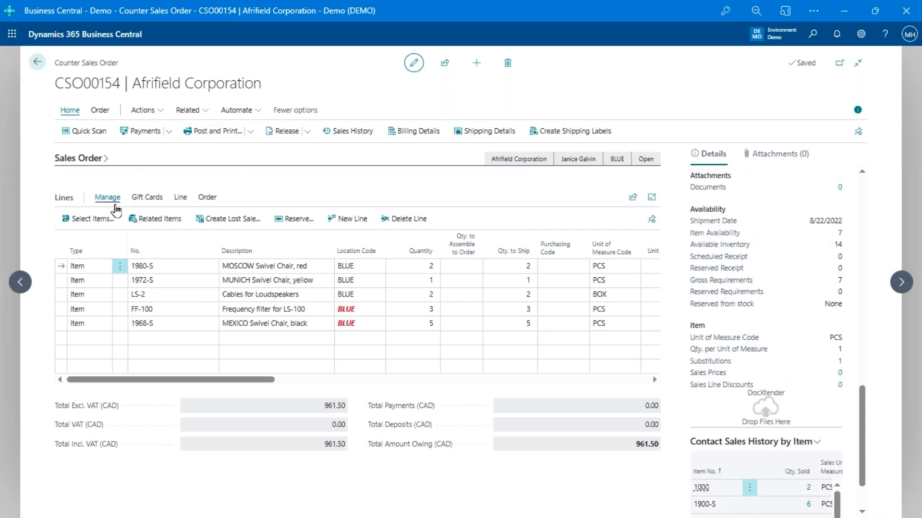
pyautogui.scroll(-1, 746, 441)
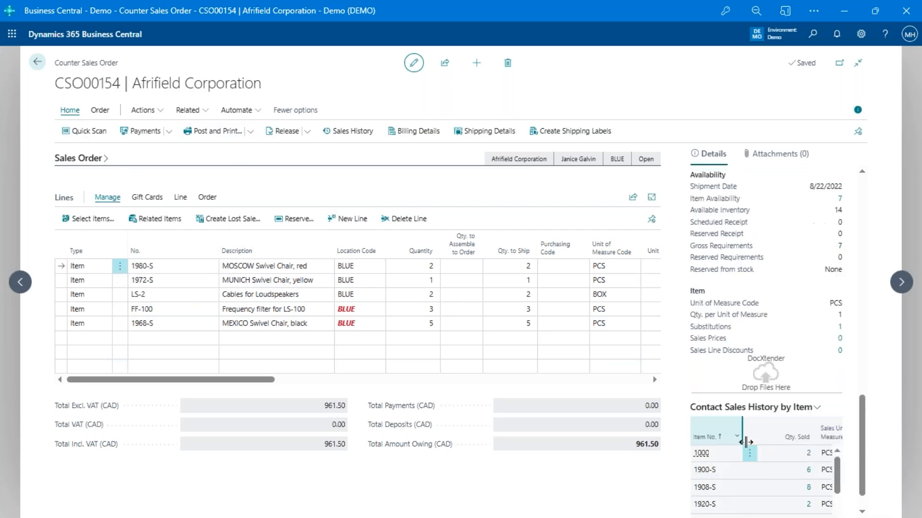
pyautogui.scroll(-1, 746, 441)
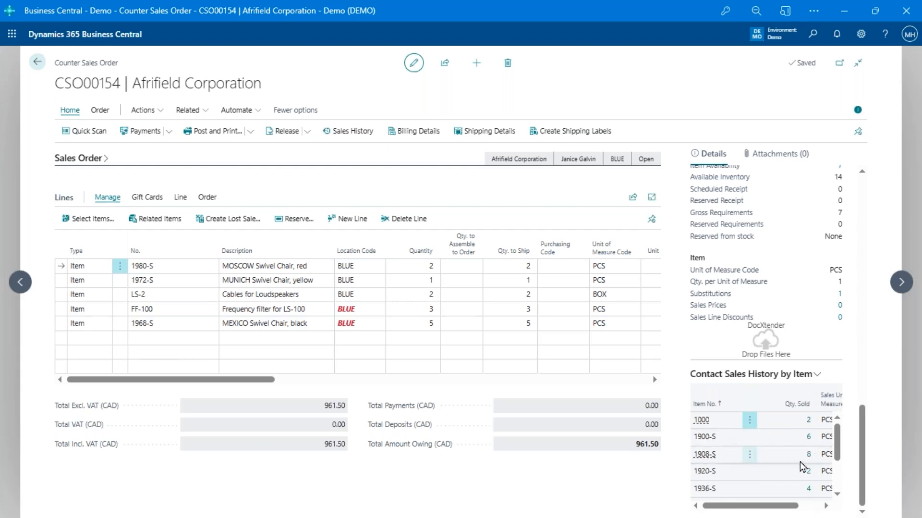
pyautogui.click(751, 425)
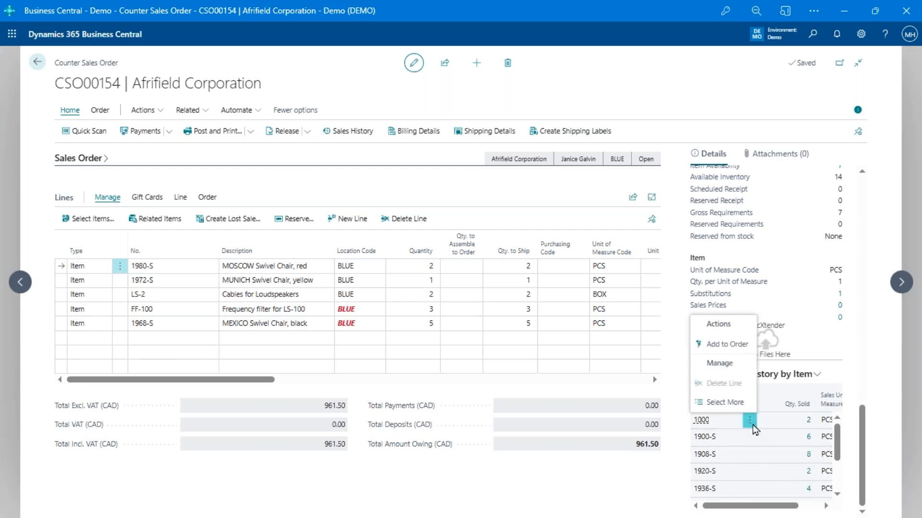
pyautogui.click(884, 448)
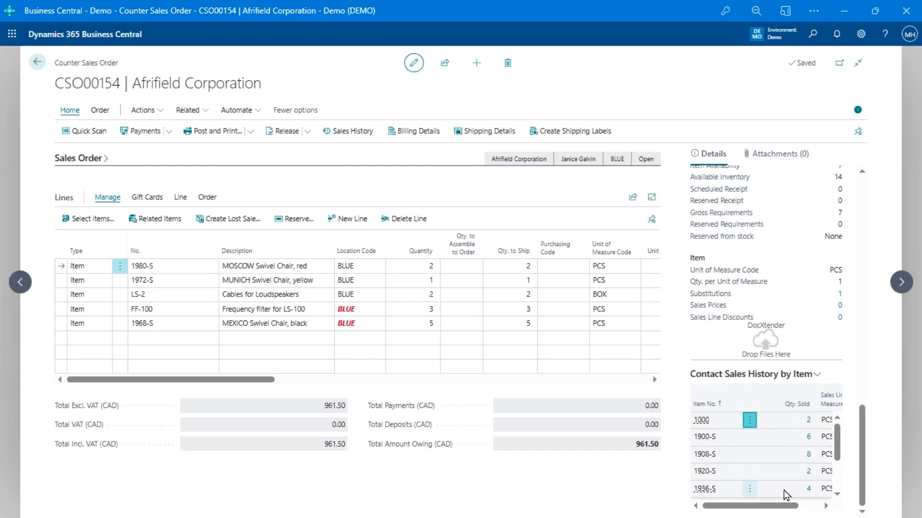
# Review prices and margins in the customer's sales history, mark CSO00059 to CSO00074, then close it
pyautogui.click(356, 137)
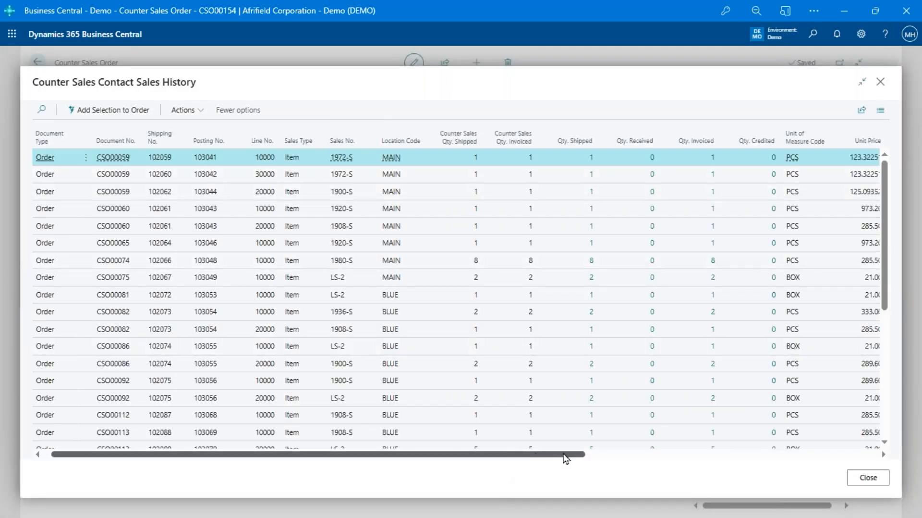
pyautogui.moveTo(565, 454); pyautogui.dragTo(737, 455)
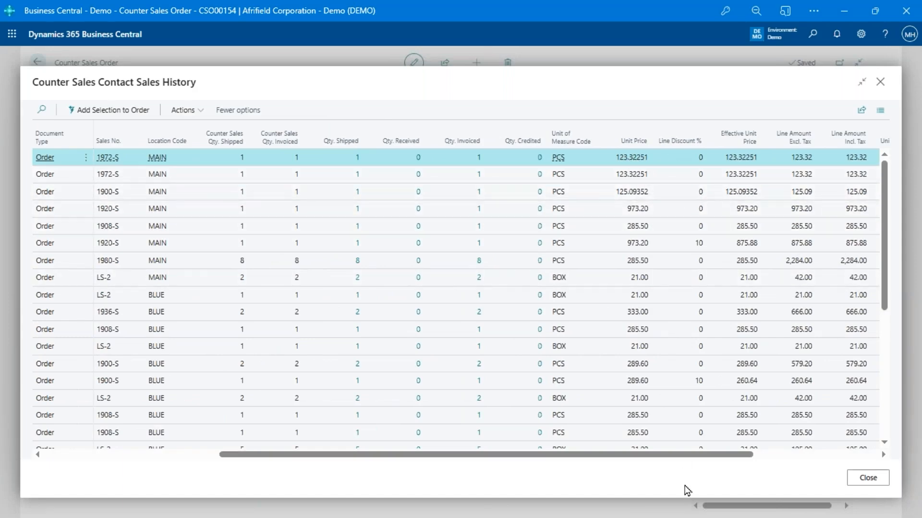
pyautogui.moveTo(753, 454); pyautogui.dragTo(878, 458)
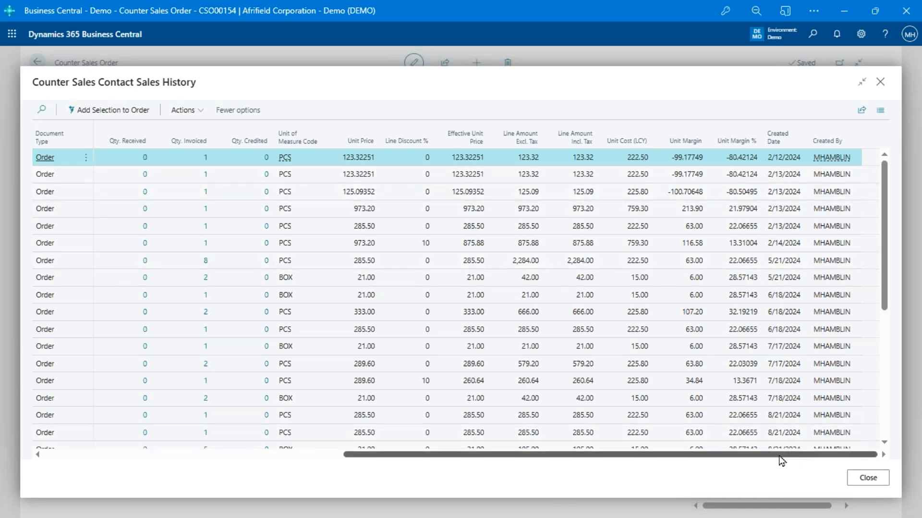
pyautogui.moveTo(782, 459); pyautogui.dragTo(335, 457)
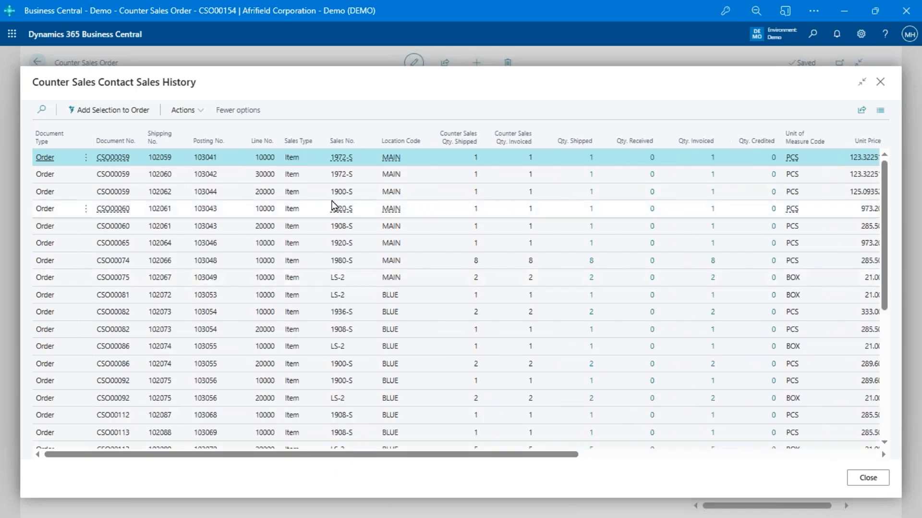
pyautogui.keyDown('shift'); pyautogui.click(270, 263); pyautogui.keyUp('shift')
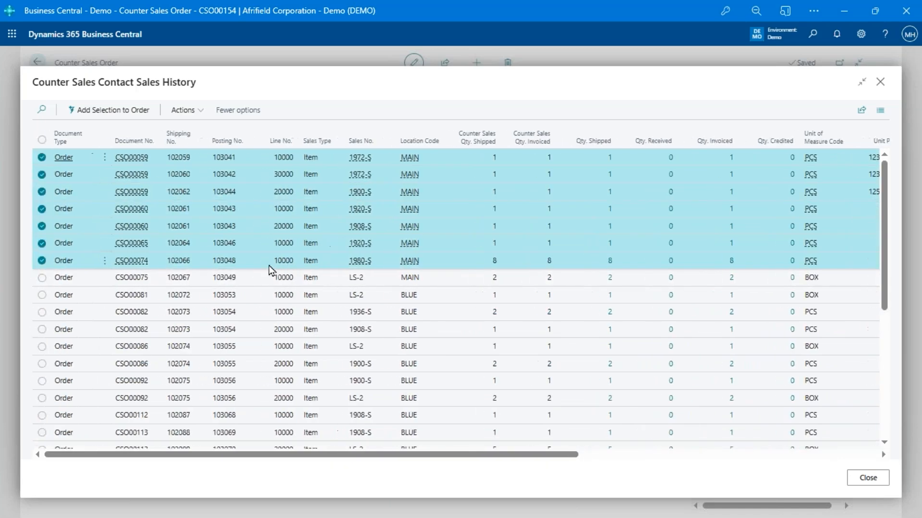
pyautogui.click(868, 478)
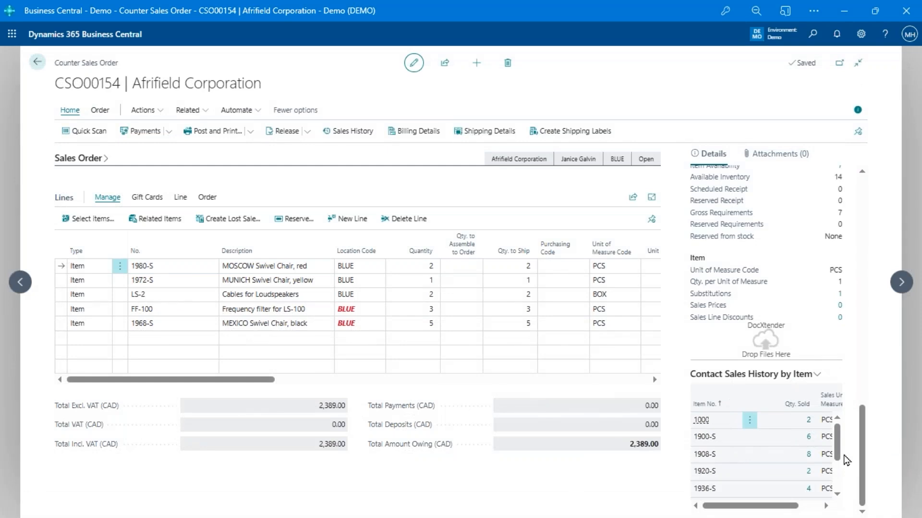
# Select the 1968-S MEXICO Swivel Chair, black line on order CSO00154
pyautogui.scroll(10, 793, 394)
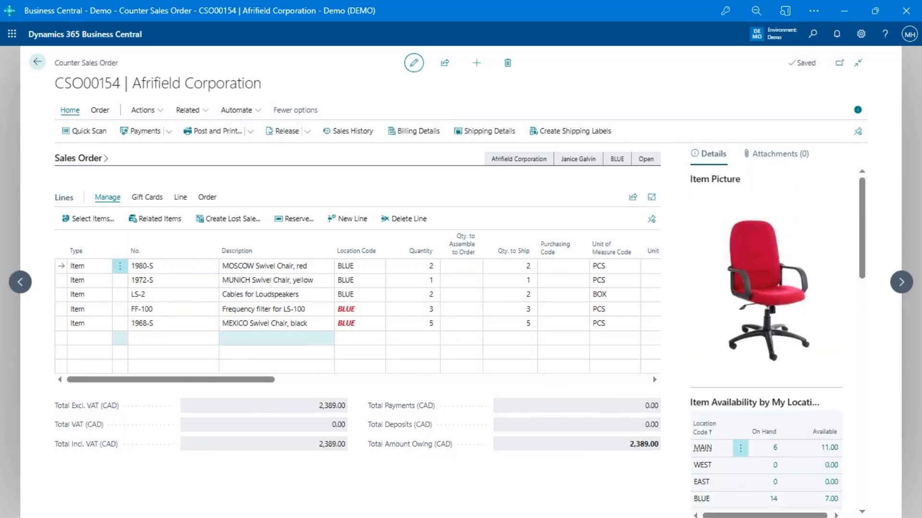
pyautogui.click(295, 323)
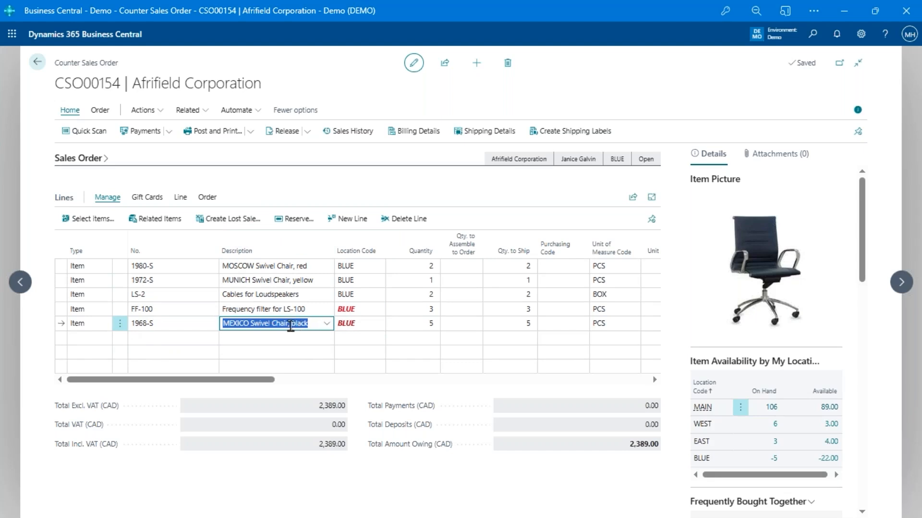
# Record a STOCK lost sale for the black MEXICO chairs and remove their line, leaving 961.50
pyautogui.click(235, 221)
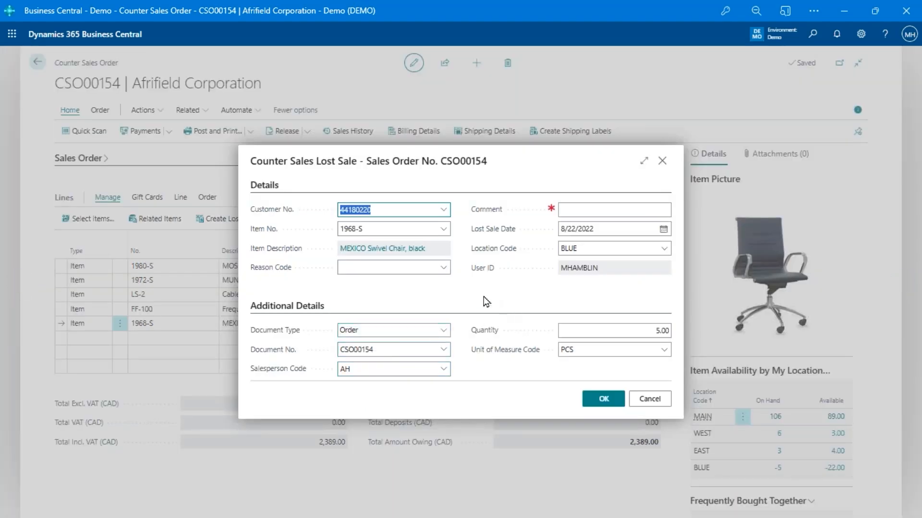
pyautogui.click(443, 267)
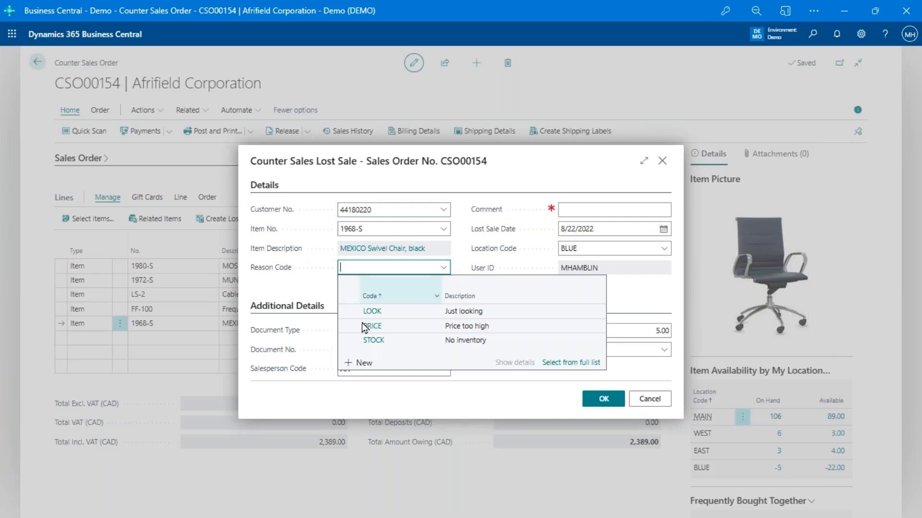
pyautogui.click(374, 340)
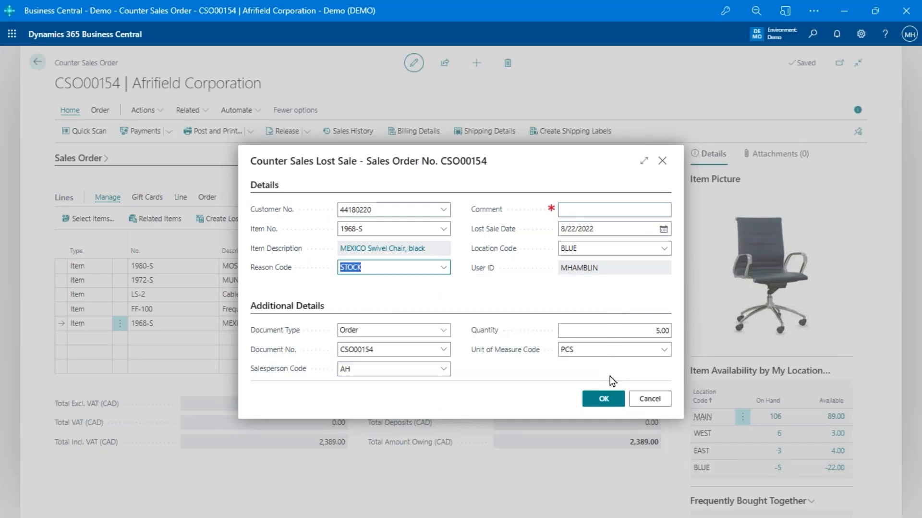
pyautogui.click(601, 398)
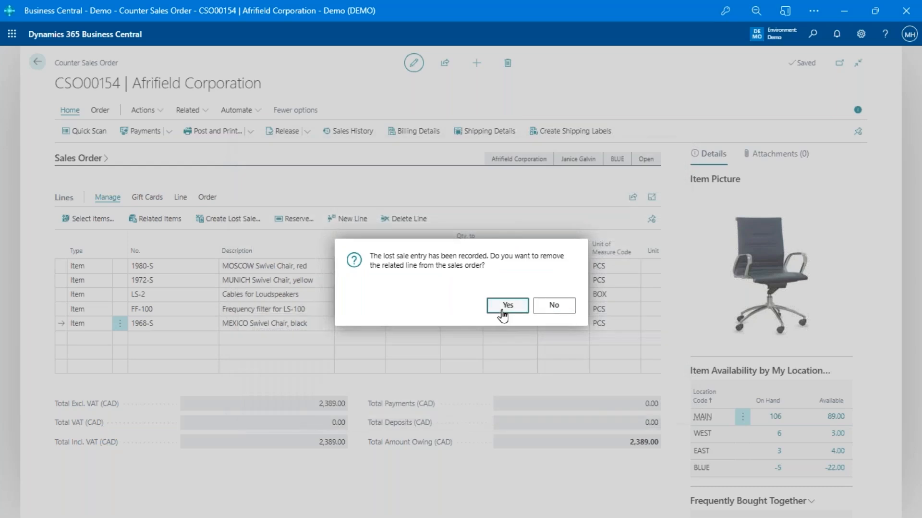
pyautogui.click(502, 311)
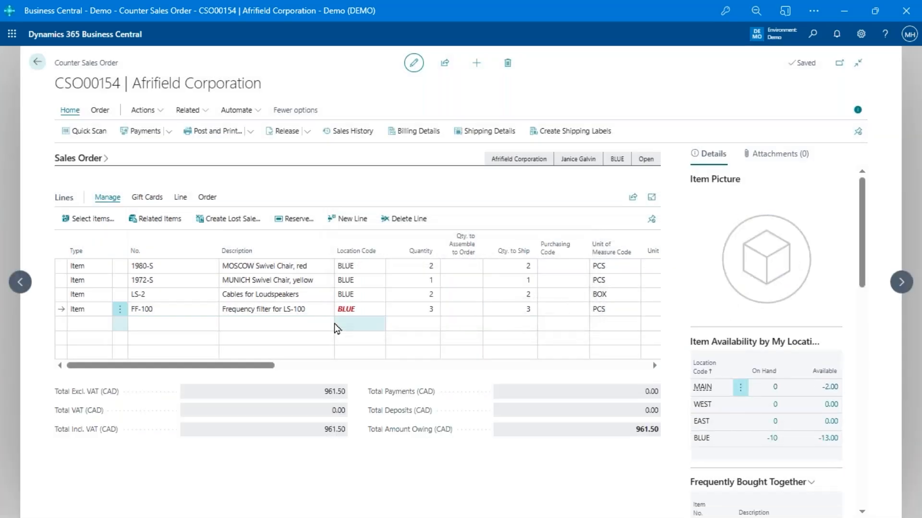
pyautogui.click(167, 306)
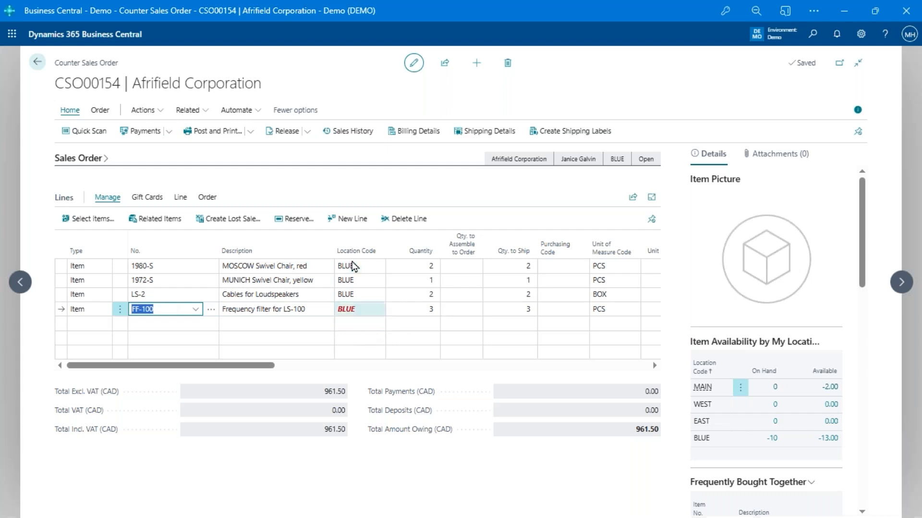
# Record a PRICE lost sale for the LS-2 cables and delete their line
pyautogui.click(291, 295)
pyautogui.click(223, 220)
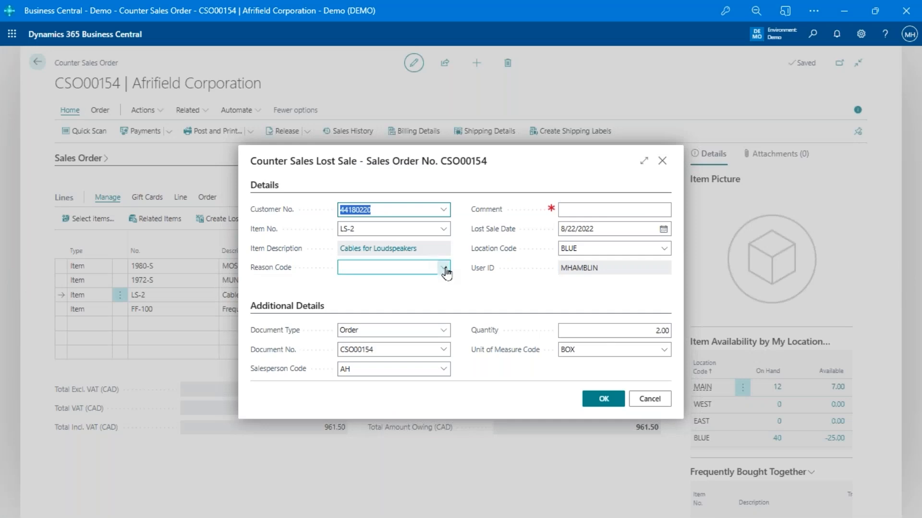
pyautogui.click(443, 268)
pyautogui.click(379, 326)
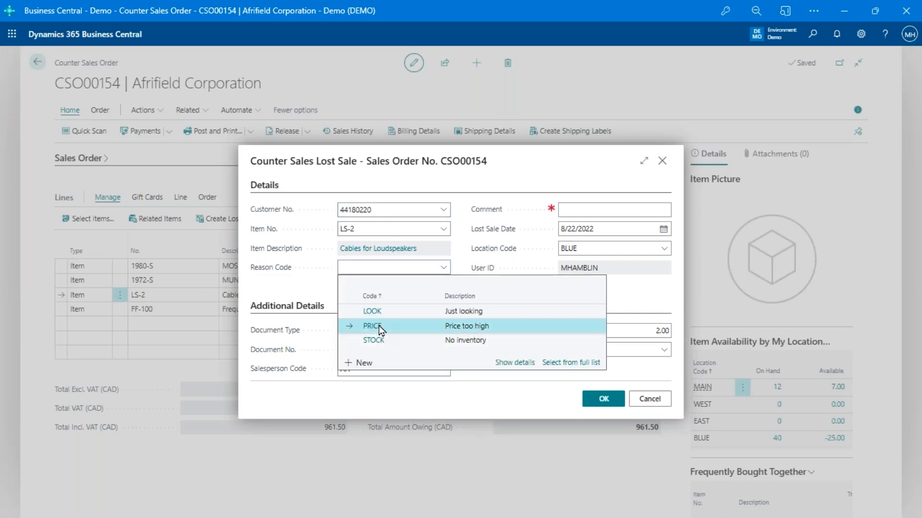
pyautogui.click(595, 402)
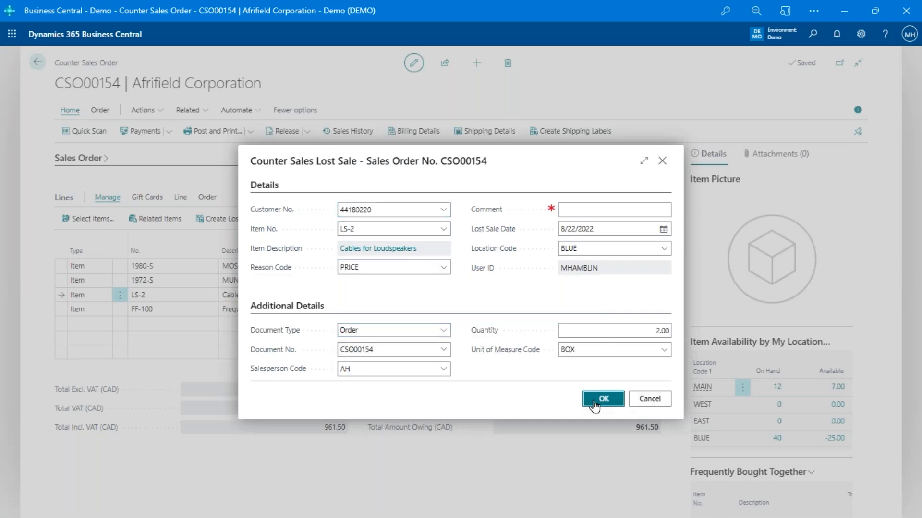
pyautogui.click(509, 307)
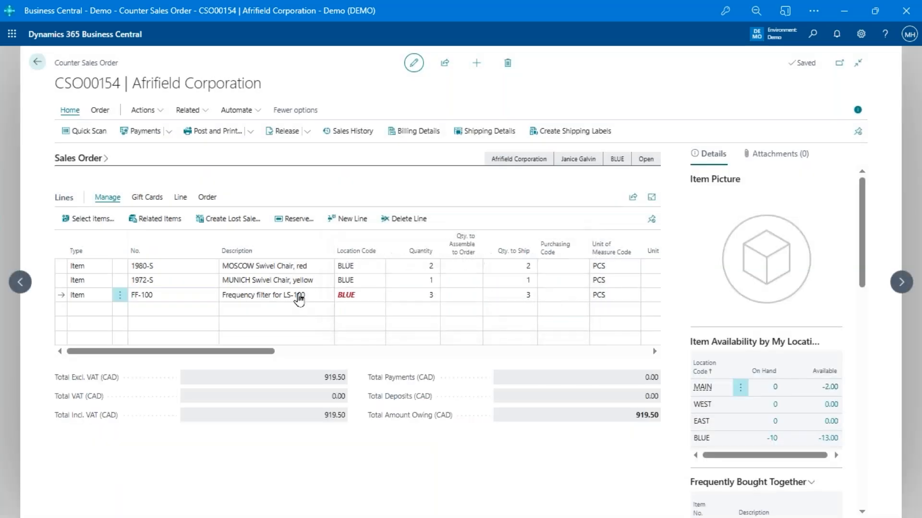
pyautogui.click(304, 283)
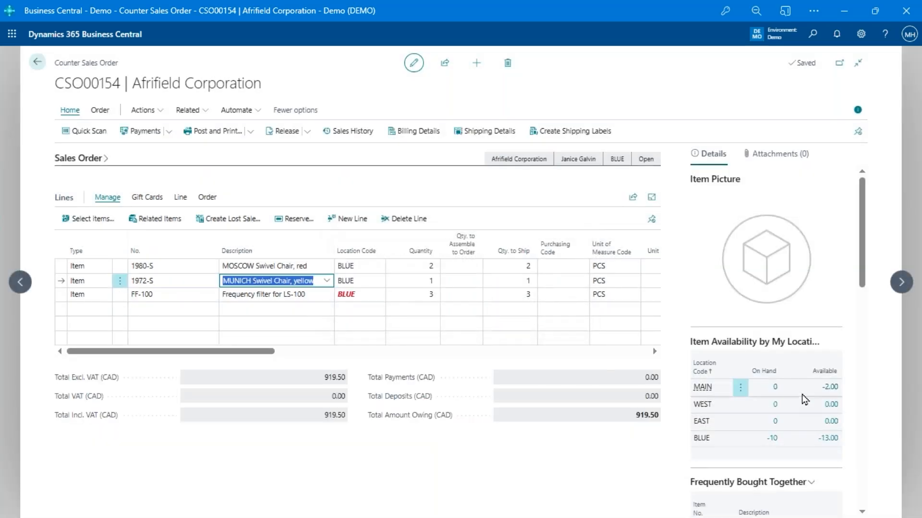
# Move along the yellow MUNICH chair line to its Line Discount % field
pyautogui.press('Tab')
pyautogui.press('Tab')
pyautogui.press('Tab')
pyautogui.press('Tab')
pyautogui.press('Tab')
pyautogui.press('Tab')
pyautogui.press('Tab')
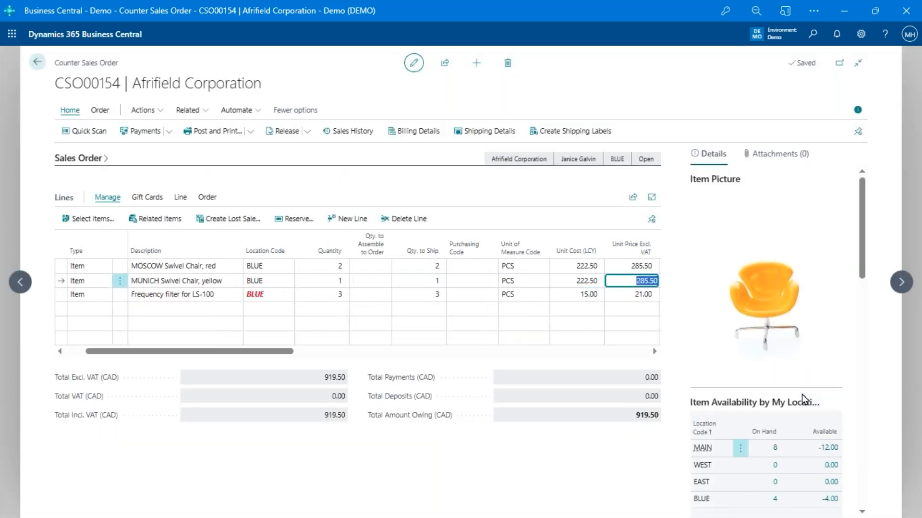
pyautogui.press('Tab')
pyautogui.hotkey('shift', 'Tab')
pyautogui.hotkey('shift', 'Tab')
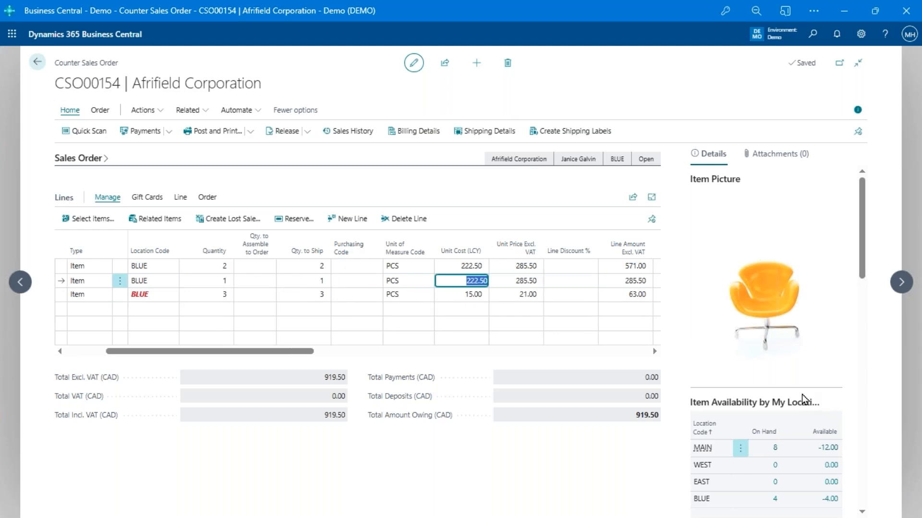
pyautogui.press('Tab')
pyautogui.press('Tab')
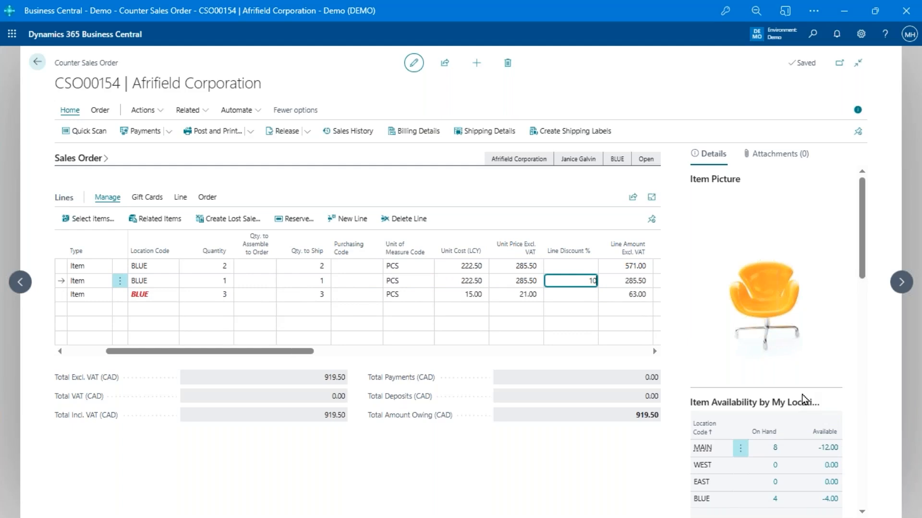
# Confirm the 10% price override on the MUNICH chair at 256.95, reason code NICE
pyautogui.press('Tab')
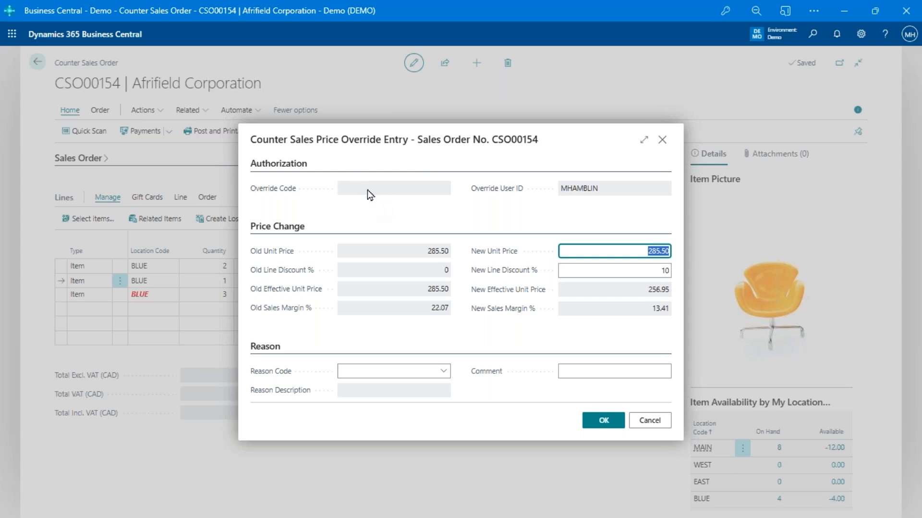
pyautogui.click(665, 266)
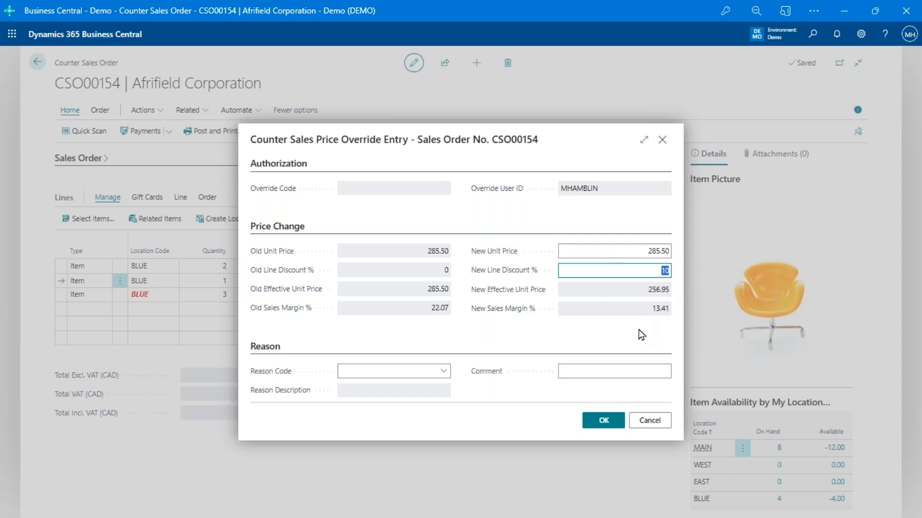
pyautogui.click(445, 372)
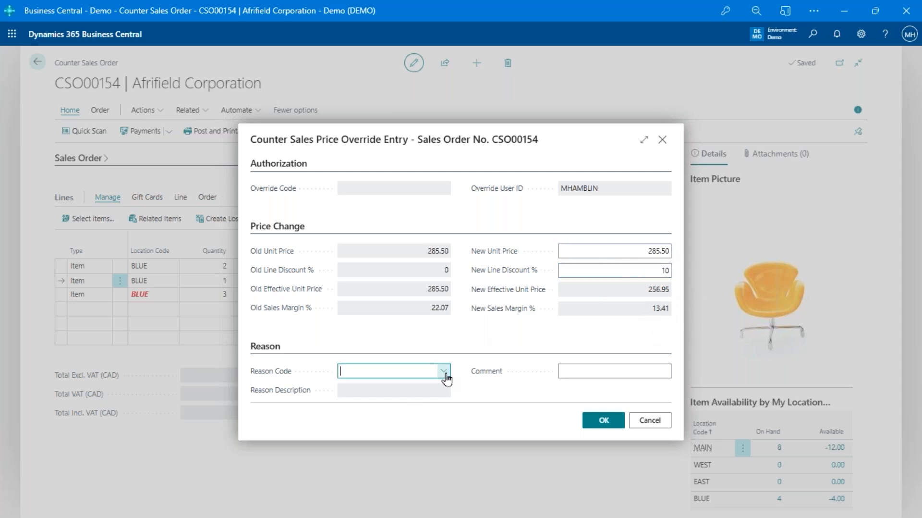
pyautogui.click(375, 429)
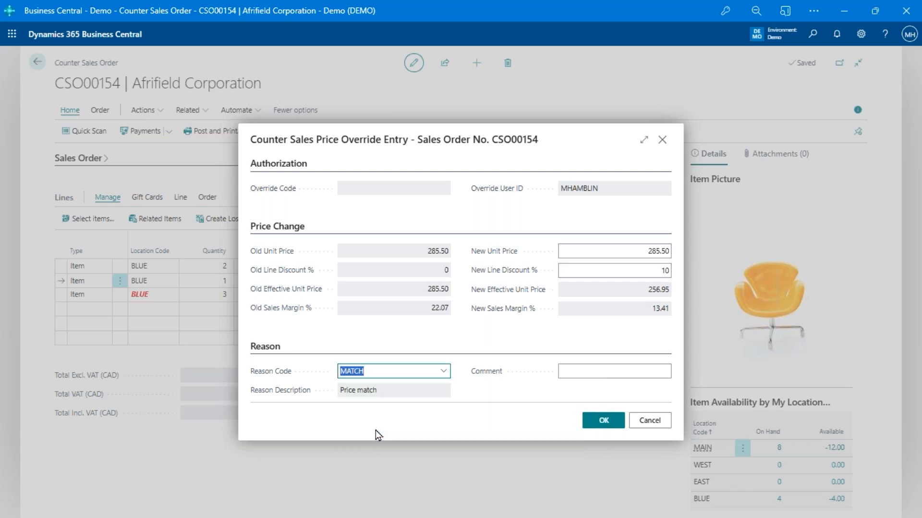
pyautogui.click(464, 388)
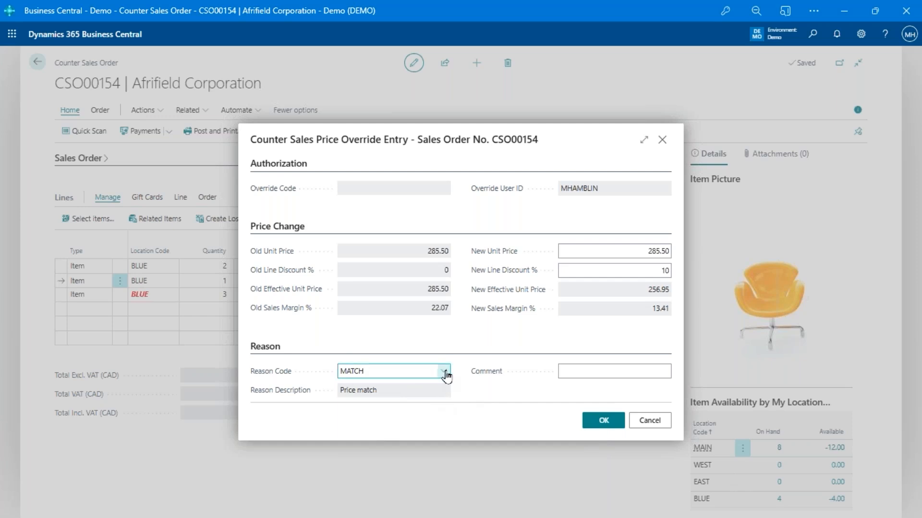
pyautogui.click(446, 372)
pyautogui.click(372, 442)
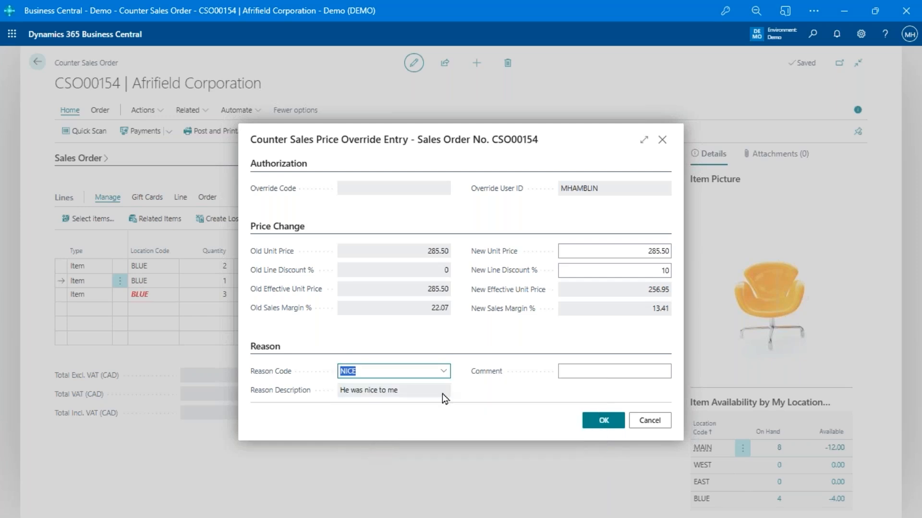
pyautogui.click(474, 394)
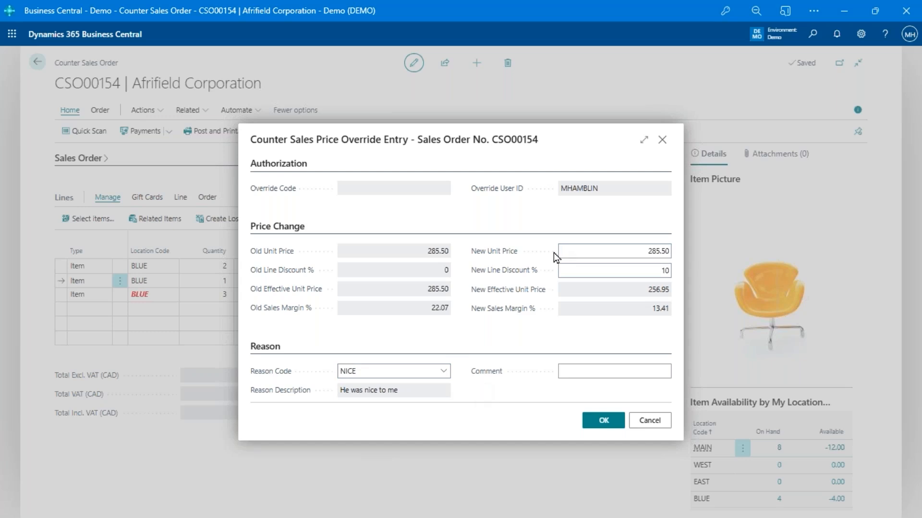
pyautogui.click(598, 425)
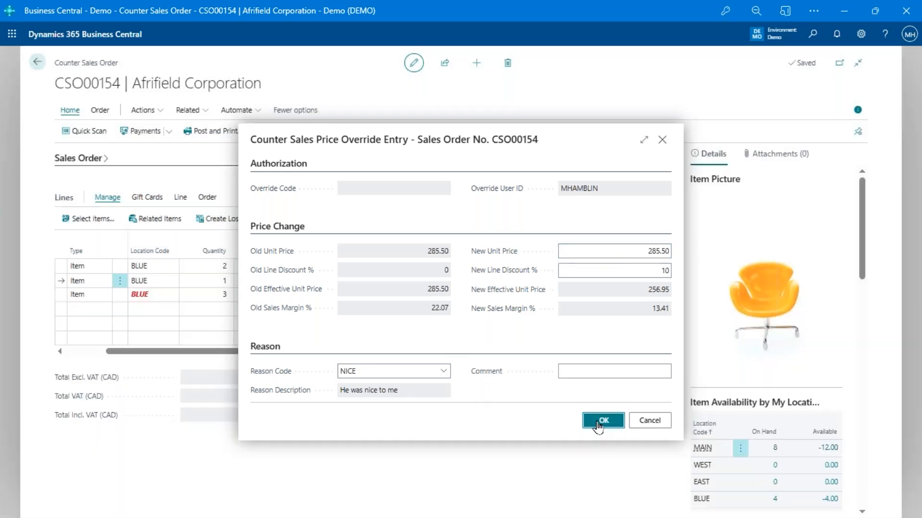
# Clear the Qty. to Ship on the FF-100 frequency filter line
pyautogui.press('Up')
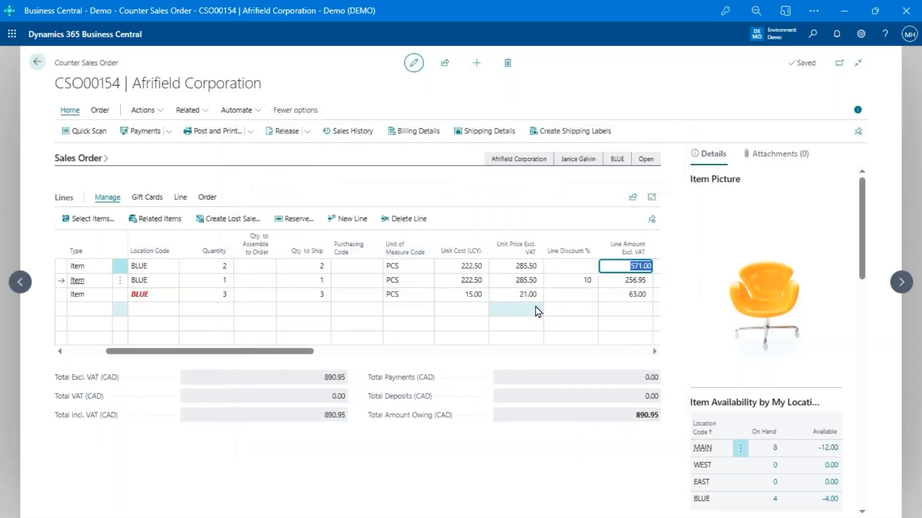
pyautogui.hotkey('shift', 'Tab')
pyautogui.hotkey('shift', 'Tab')
pyautogui.hotkey('shift', 'Tab')
pyautogui.press('Down')
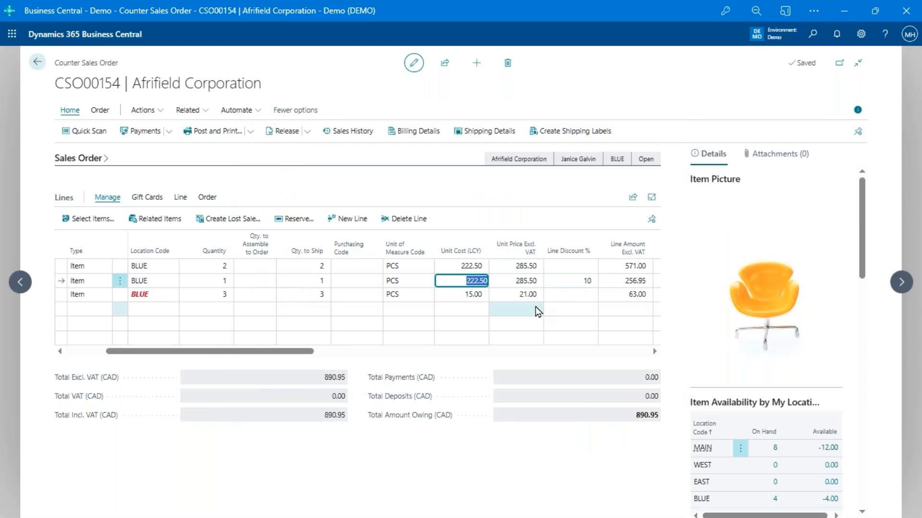
pyautogui.hotkey('shift', 'Tab')
pyautogui.hotkey('shift', 'Tab')
pyautogui.hotkey('shift', 'Tab')
pyautogui.hotkey('shift', 'Tab')
pyautogui.press('Left')
pyautogui.press('Left')
pyautogui.press('Left')
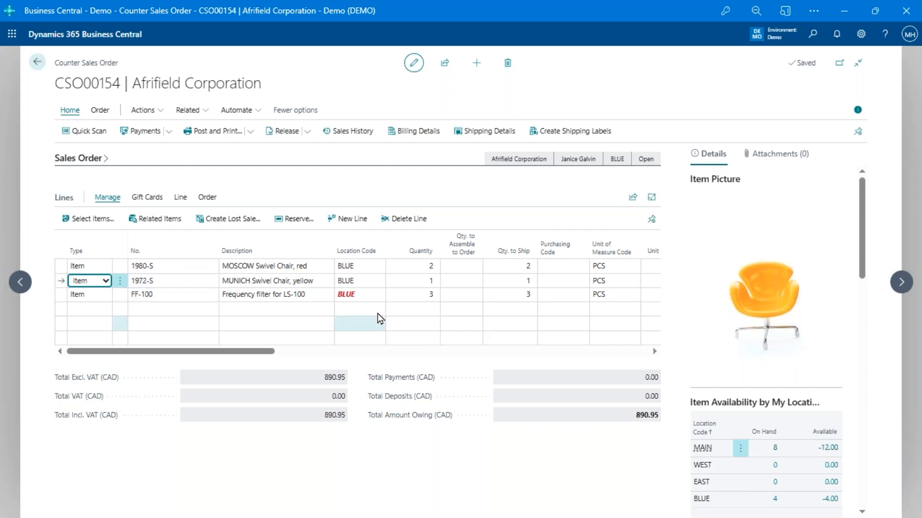
pyautogui.click(368, 294)
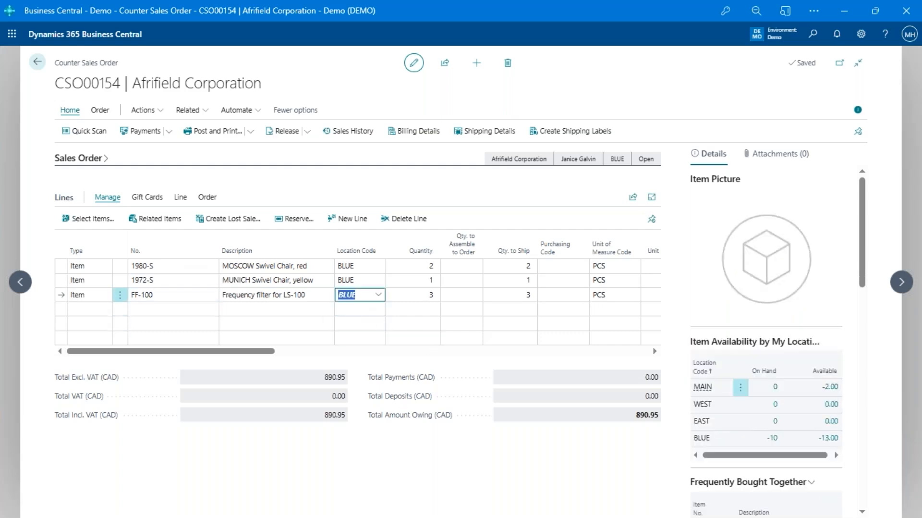
pyautogui.click(507, 294)
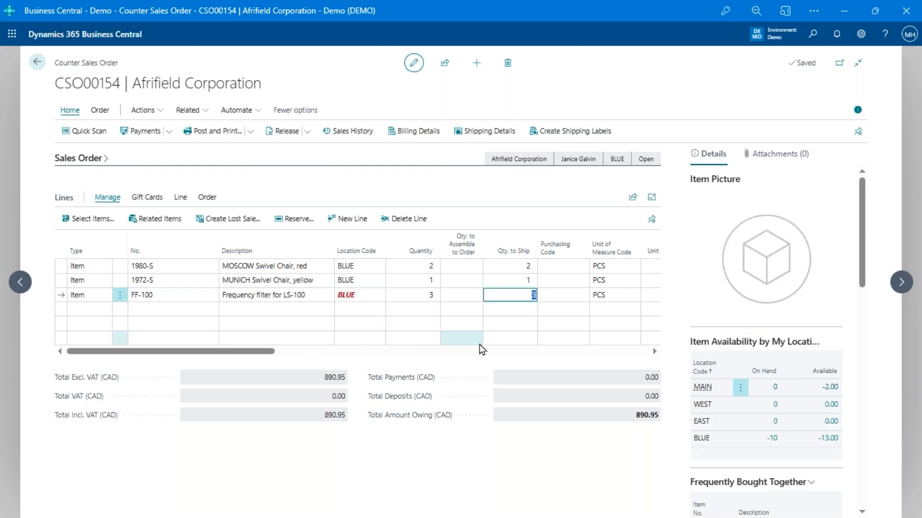
pyautogui.press('BackSpace')
pyautogui.hotkey('shift', 'Tab')
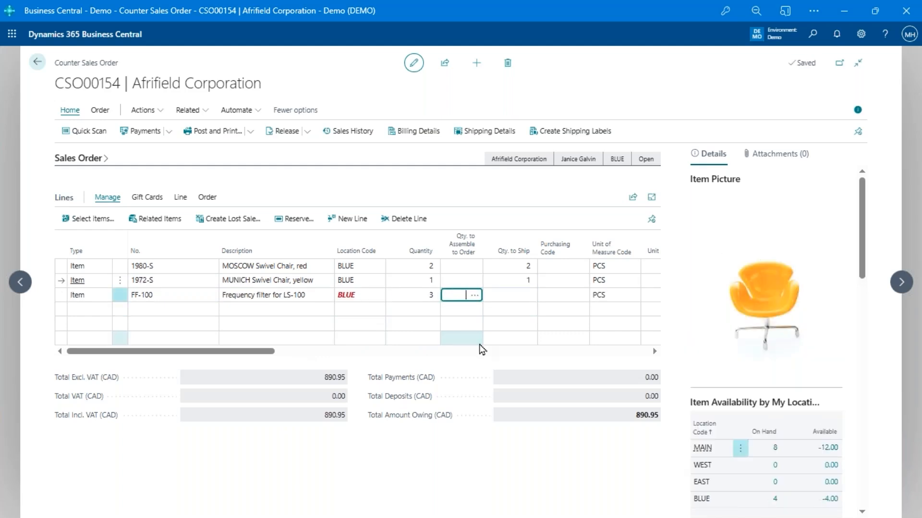
pyautogui.hotkey('shift', 'Tab')
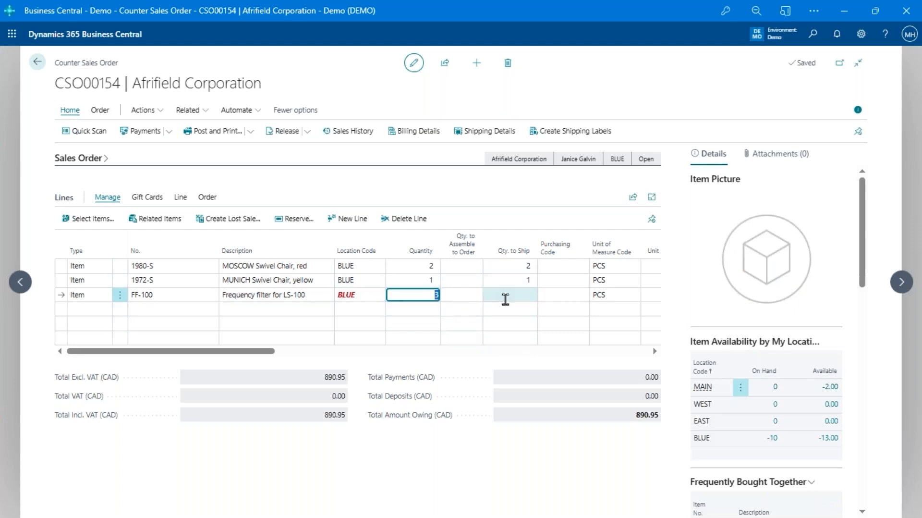
# Set the FF-100 line's Purchasing Code to SPEC ORDER
pyautogui.click(585, 299)
pyautogui.click(584, 297)
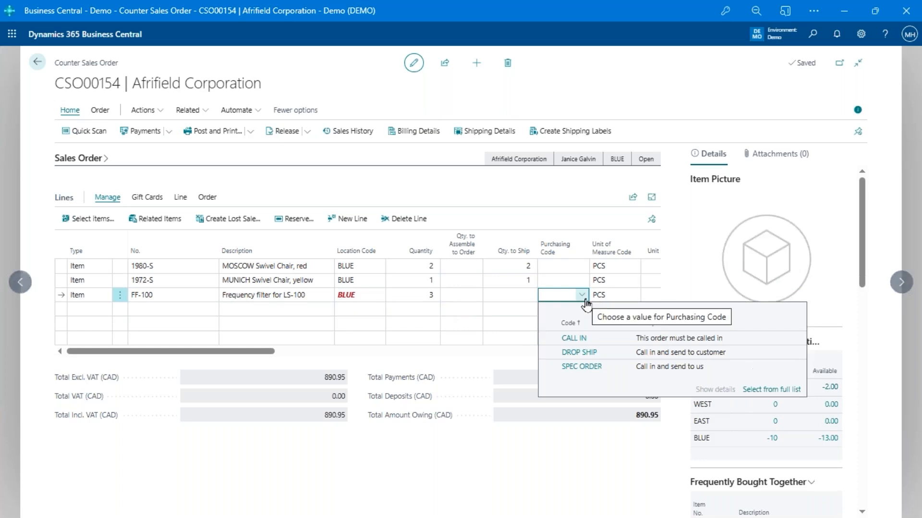
pyautogui.click(582, 369)
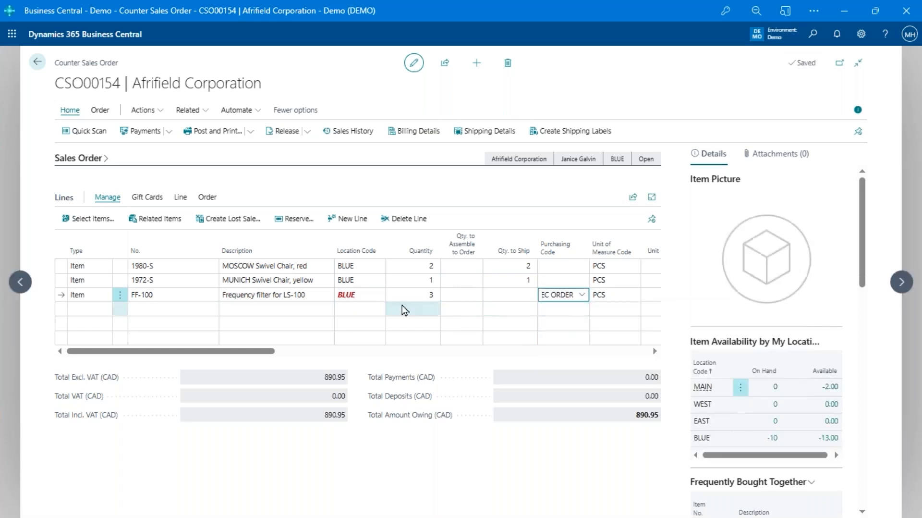
pyautogui.click(300, 295)
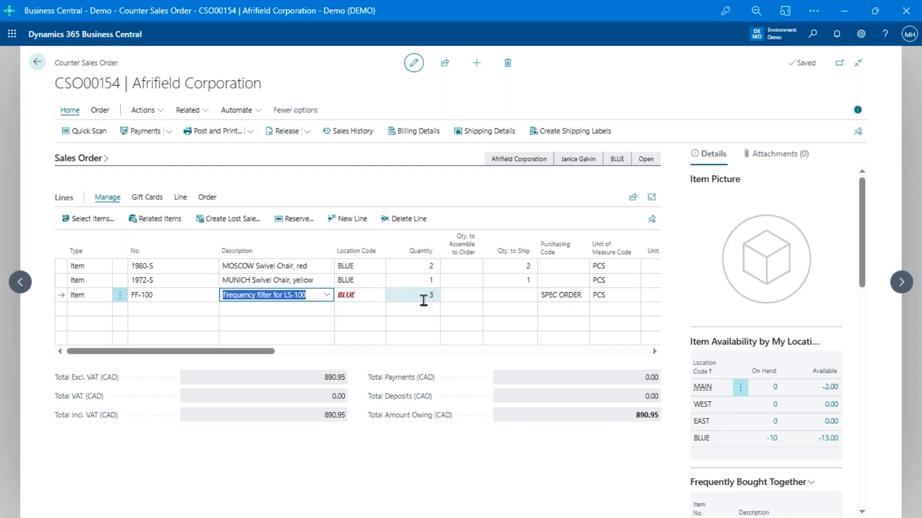
# Take a deposit on order CSO00154 with payment method CASH and amount 20.00
pyautogui.moveTo(238, 351); pyautogui.dragTo(295, 351)
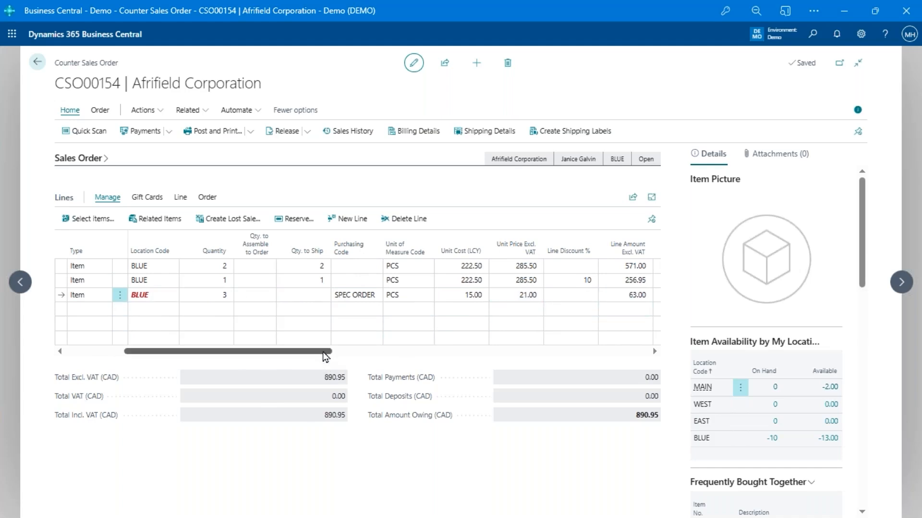
pyautogui.moveTo(324, 351); pyautogui.dragTo(124, 346)
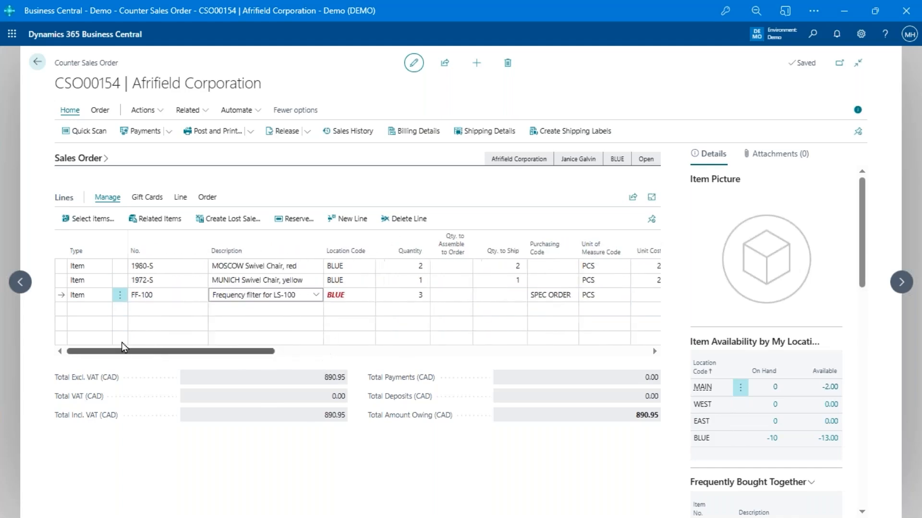
pyautogui.click(169, 136)
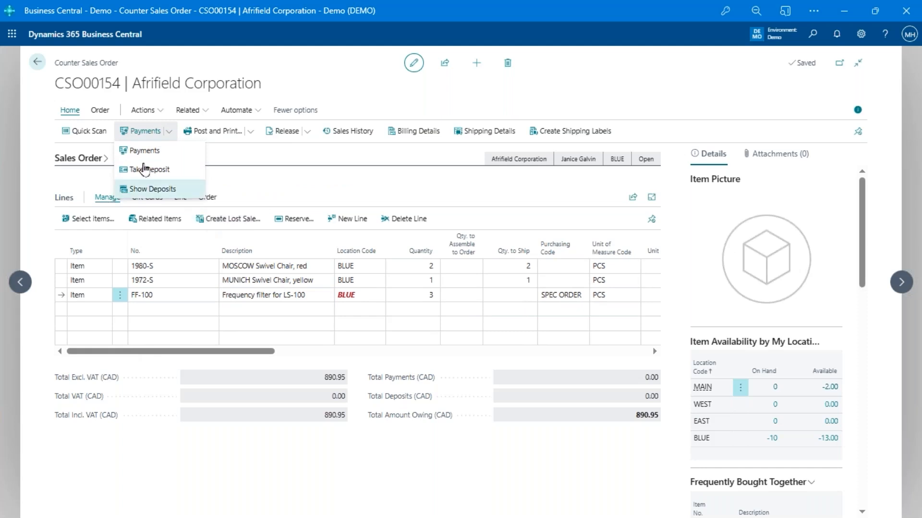
pyautogui.click(143, 172)
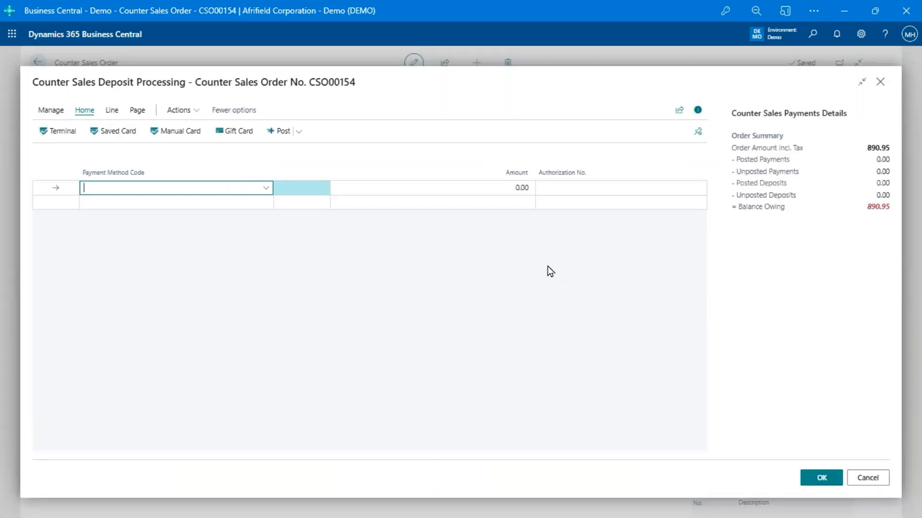
pyautogui.write('cash')
pyautogui.press('Tab')
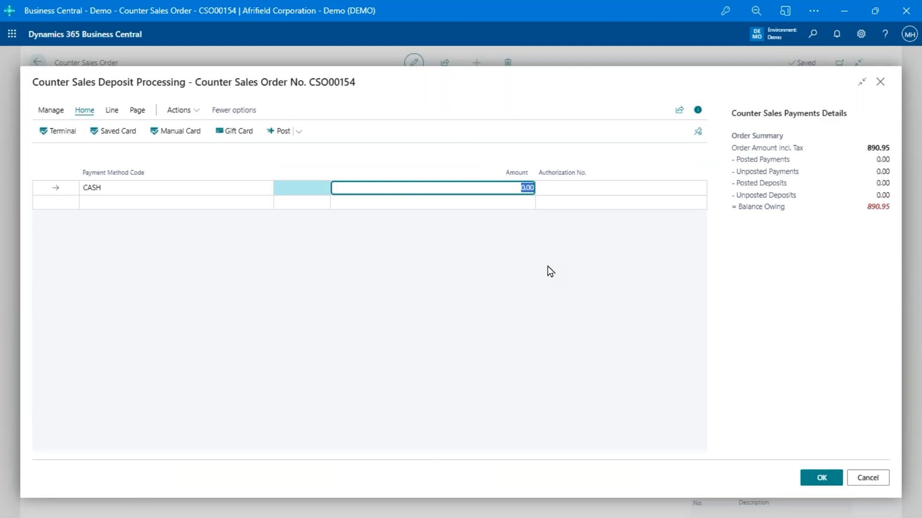
pyautogui.hotkey('shift', 'Tab')
pyautogui.hotkey('alt', 'Down')
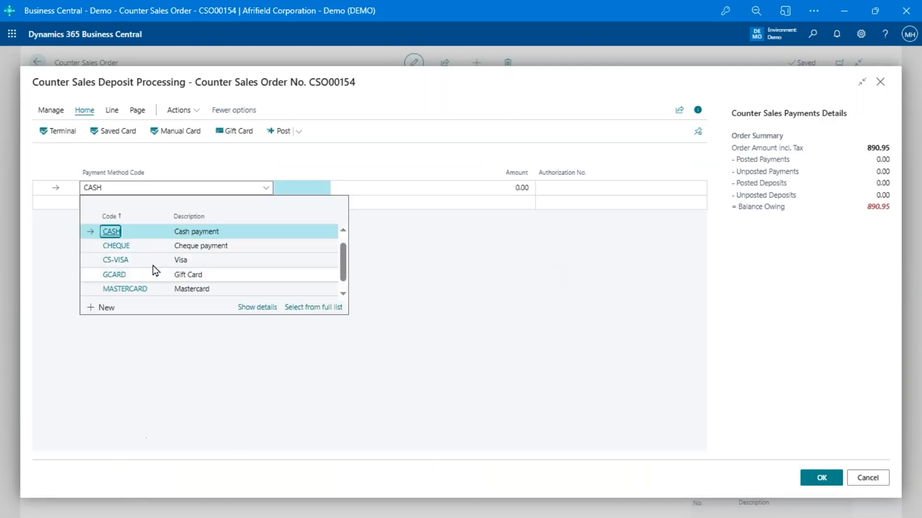
pyautogui.scroll(-1, 153, 265)
pyautogui.scroll(2, 154, 269)
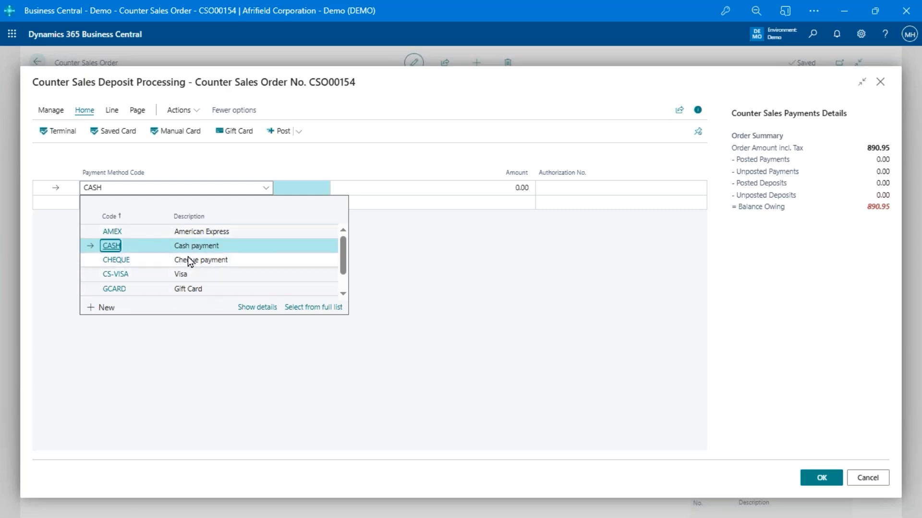
pyautogui.scroll(-2, 190, 262)
pyautogui.scroll(2, 190, 261)
pyautogui.click(405, 192)
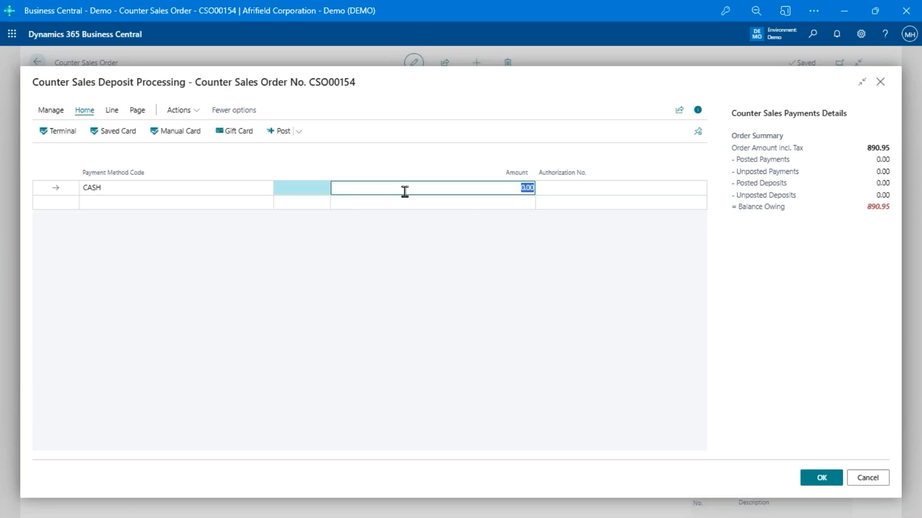
pyautogui.write('20')
pyautogui.press('Tab')
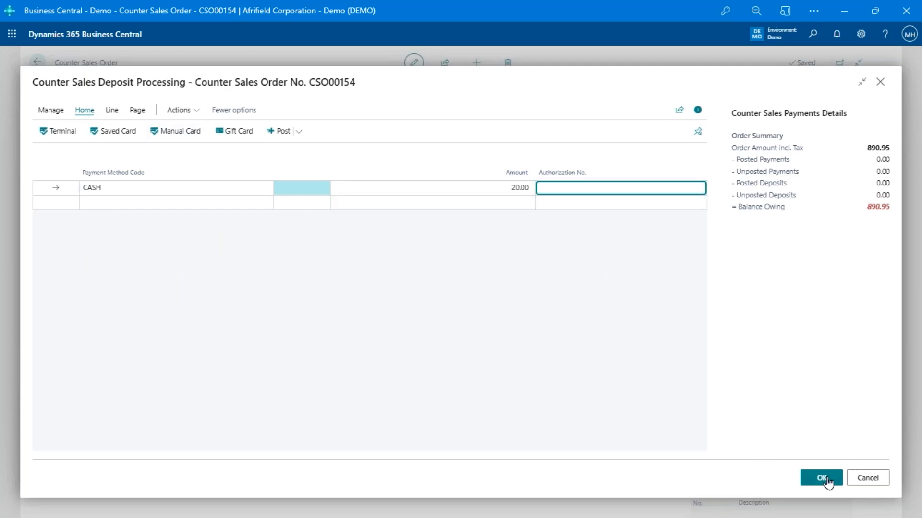
# Post the 20.00 deposit and close the deposit page
pyautogui.click(822, 477)
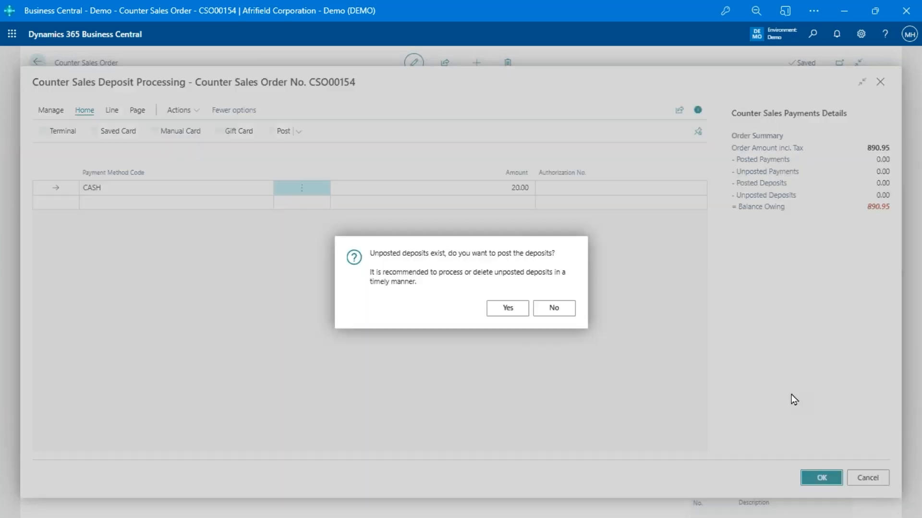
pyautogui.click(504, 310)
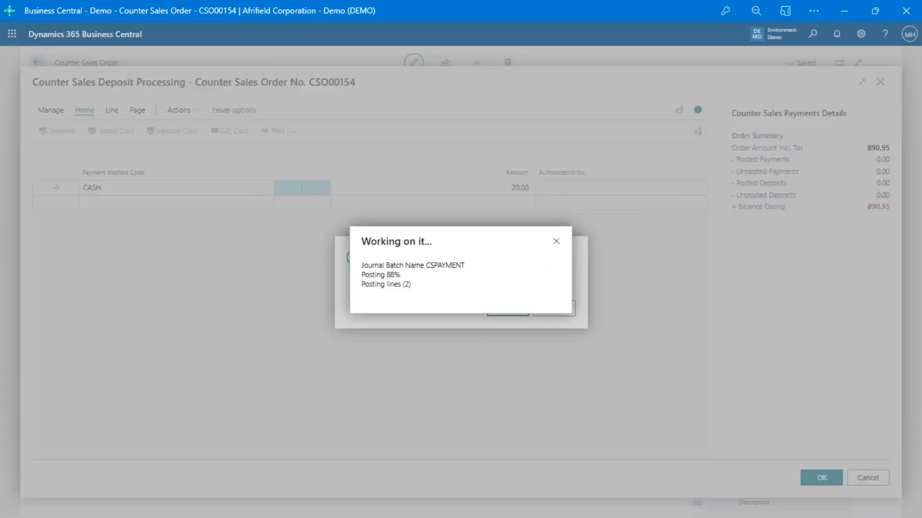
pyautogui.hotkey('shift', 'Tab')
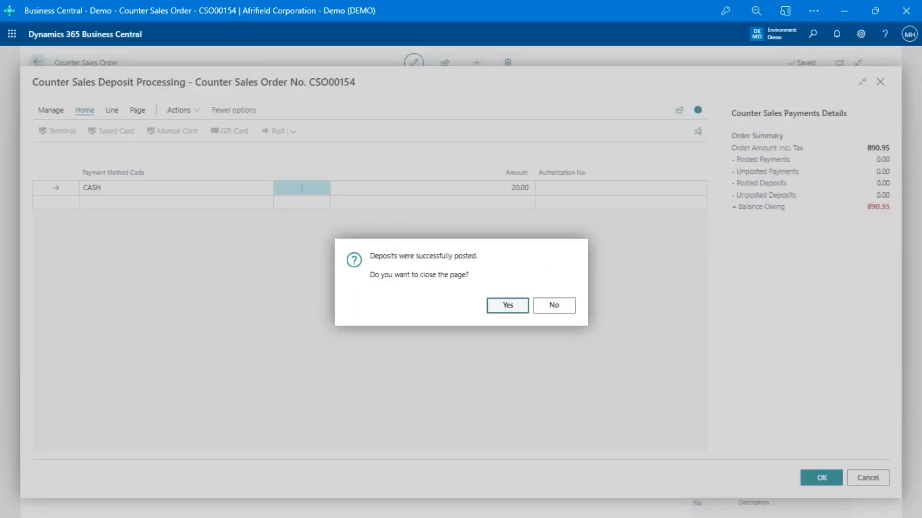
pyautogui.press('Return')
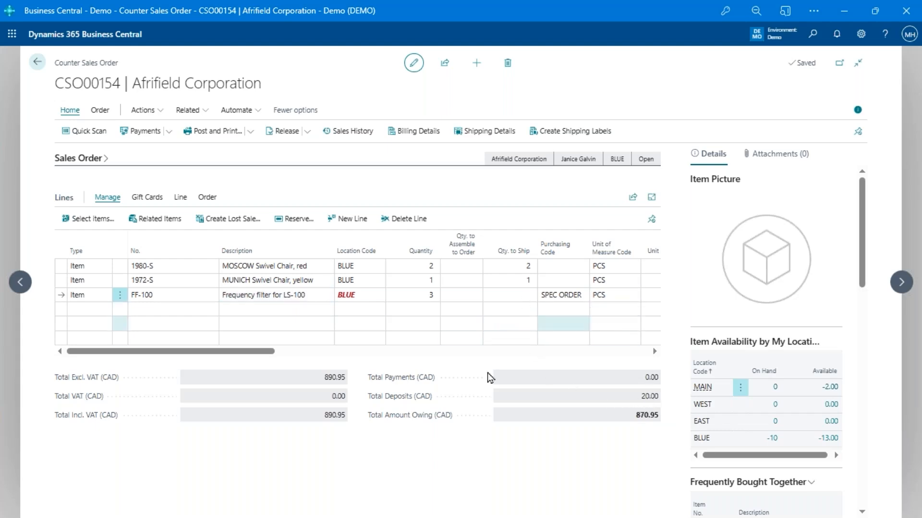
pyautogui.moveTo(417, 426)
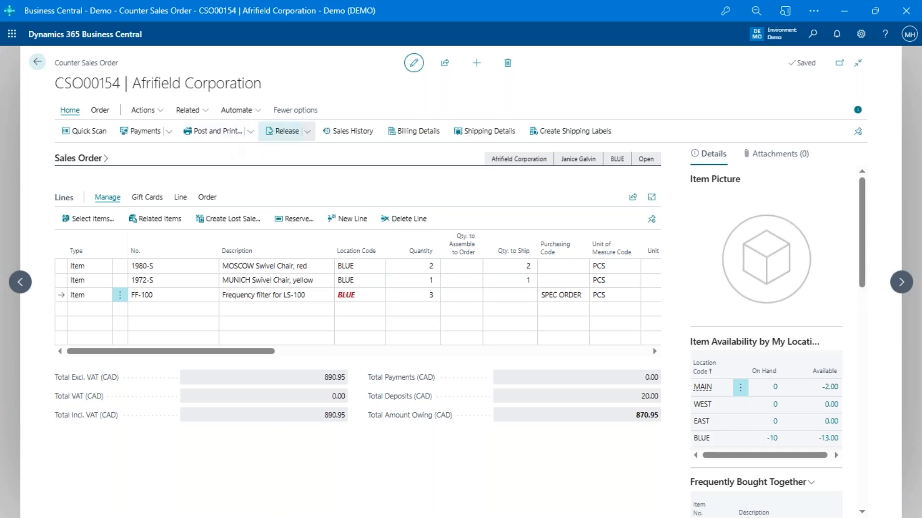
# Start posting the order, dismiss the unapplied-deposits notice, and bring up the customer's saved cards
pyautogui.click(239, 134)
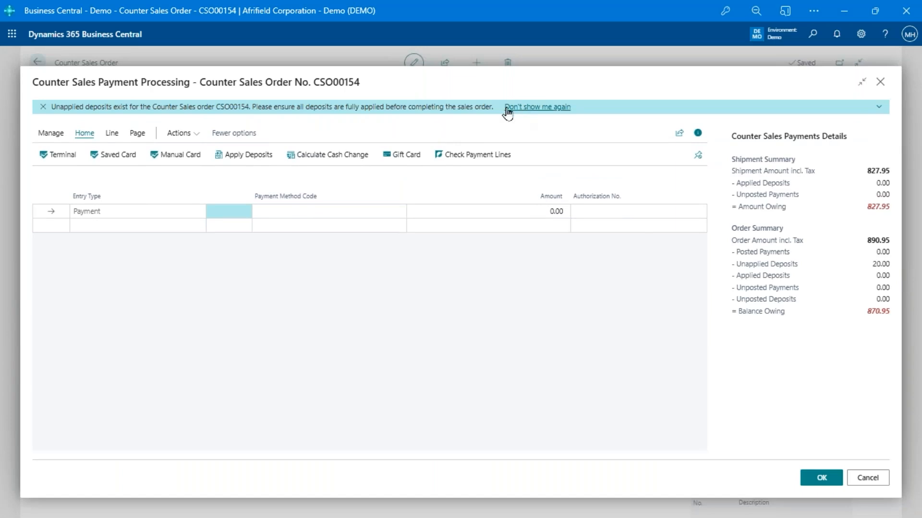
pyautogui.click(43, 107)
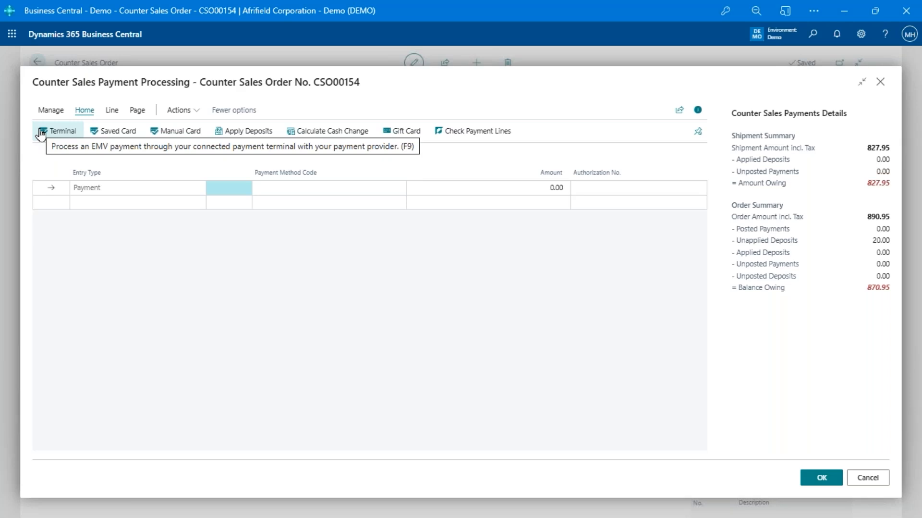
pyautogui.click(134, 135)
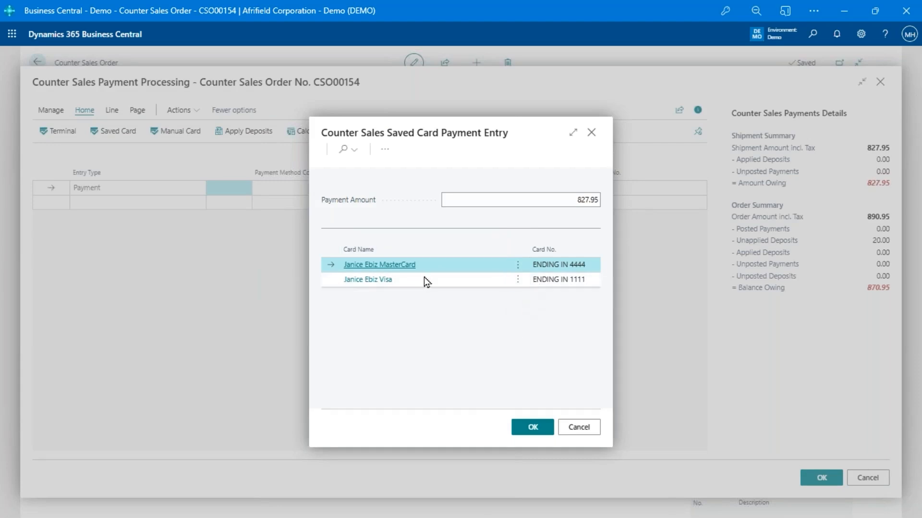
# Skip saved and manual card entry and charge 800.00 to MasterCard via the terminal
pyautogui.click(577, 428)
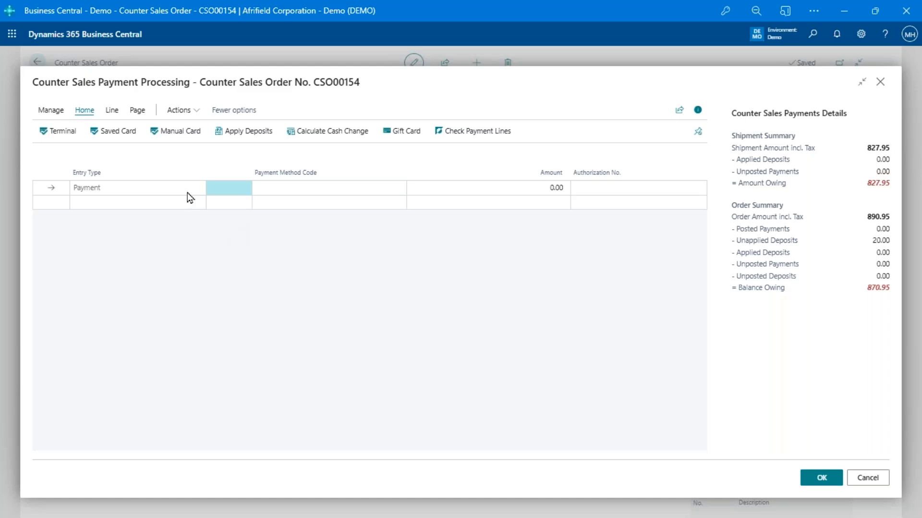
pyautogui.click(199, 138)
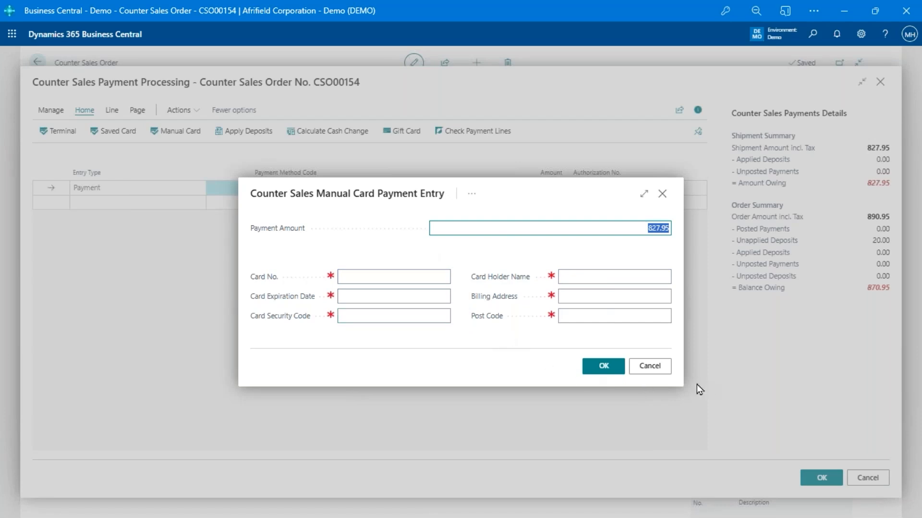
pyautogui.click(651, 367)
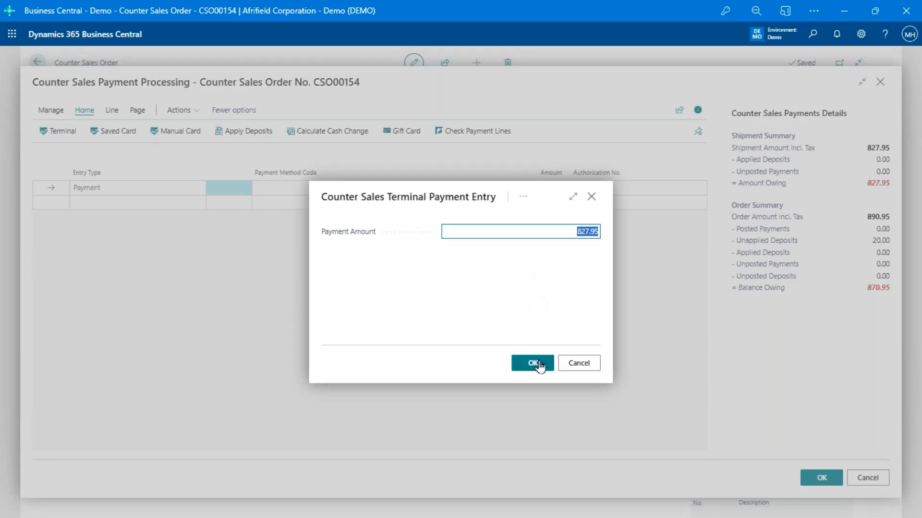
pyautogui.write('800')
pyautogui.click(531, 364)
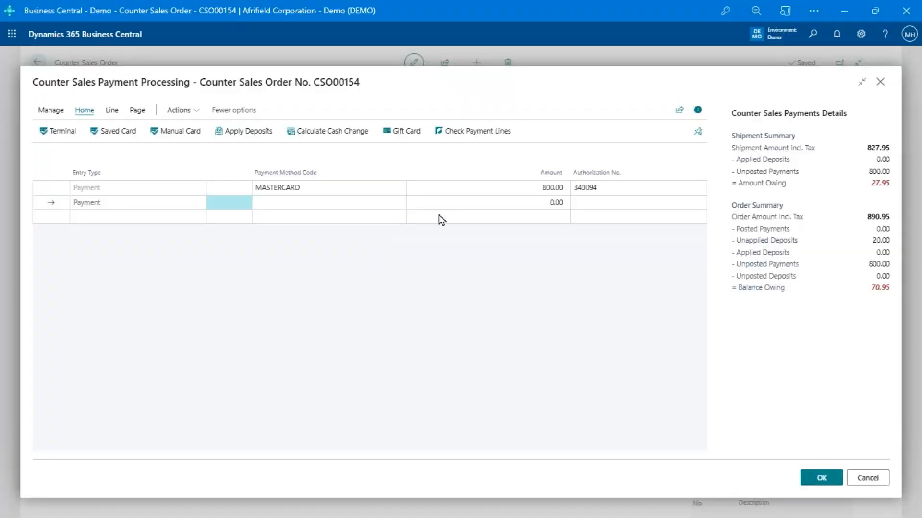
pyautogui.click(553, 186)
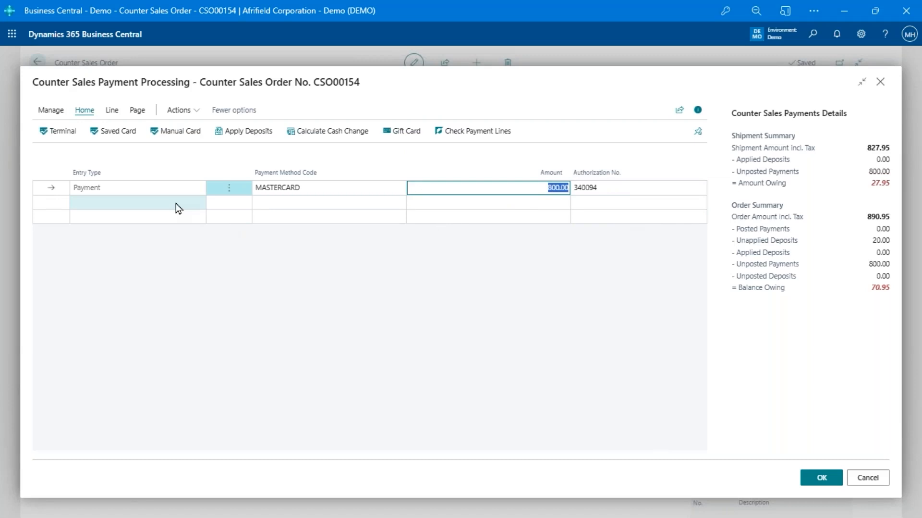
# Add a CASH payment line for the remaining 27.95 and submit the payments
pyautogui.click(323, 205)
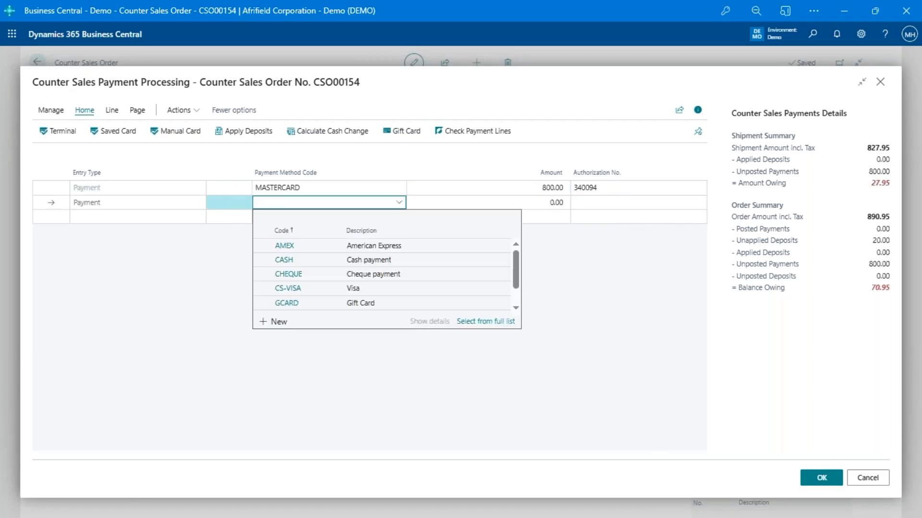
pyautogui.write('cash')
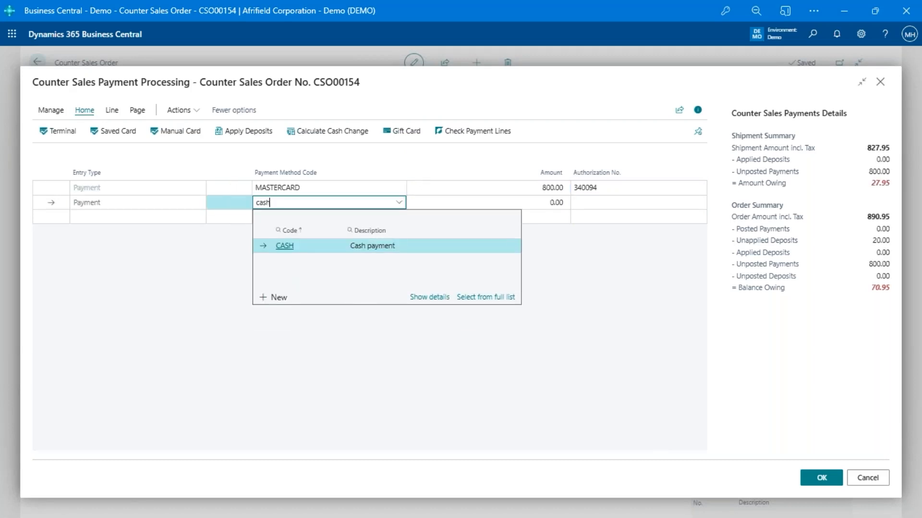
pyautogui.press('Tab')
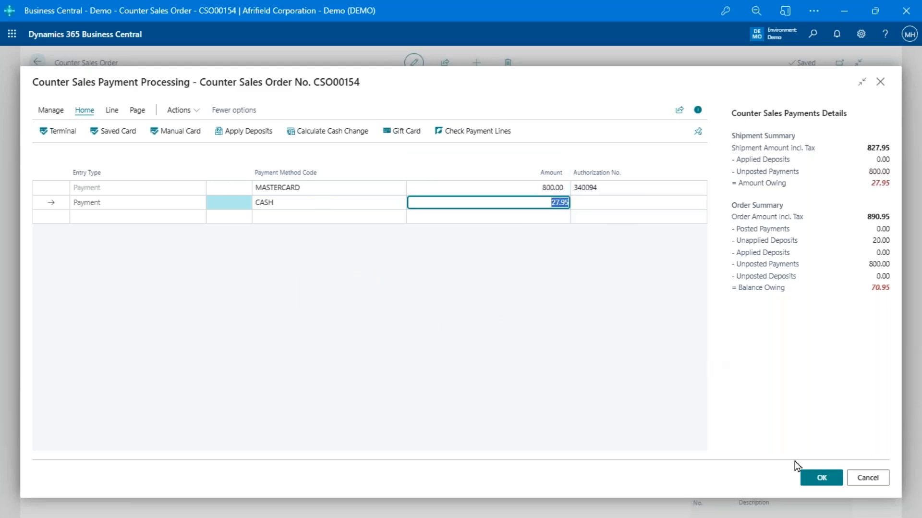
pyautogui.click(811, 479)
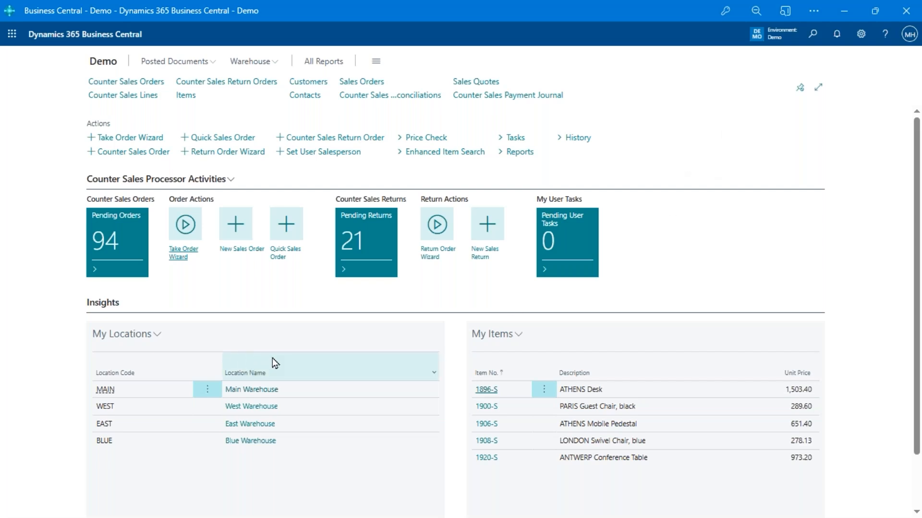
# Wait for the payment posting to finish and return to the Counter Sales home page
pyautogui.moveTo(272, 357)
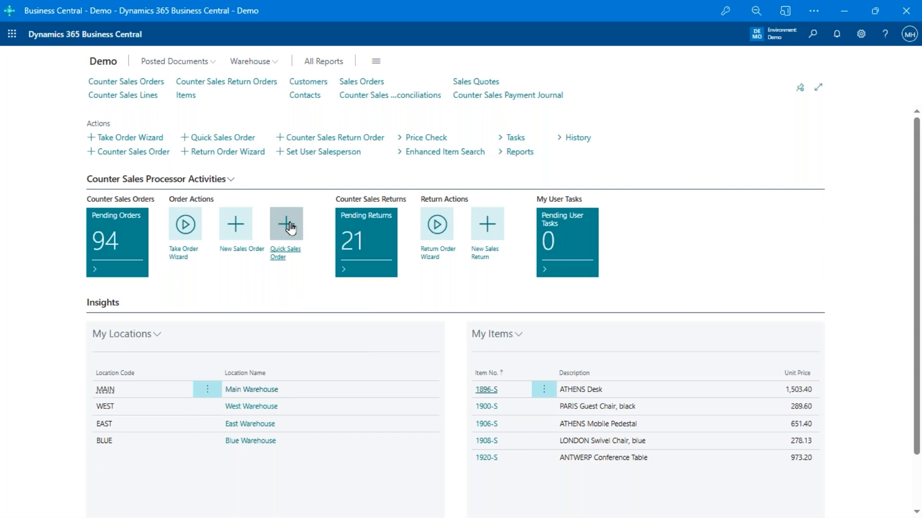
# Create quick sales order CSO00155 with one red MOSCOW swivel chair (1980-S) at 285.50
pyautogui.click(290, 227)
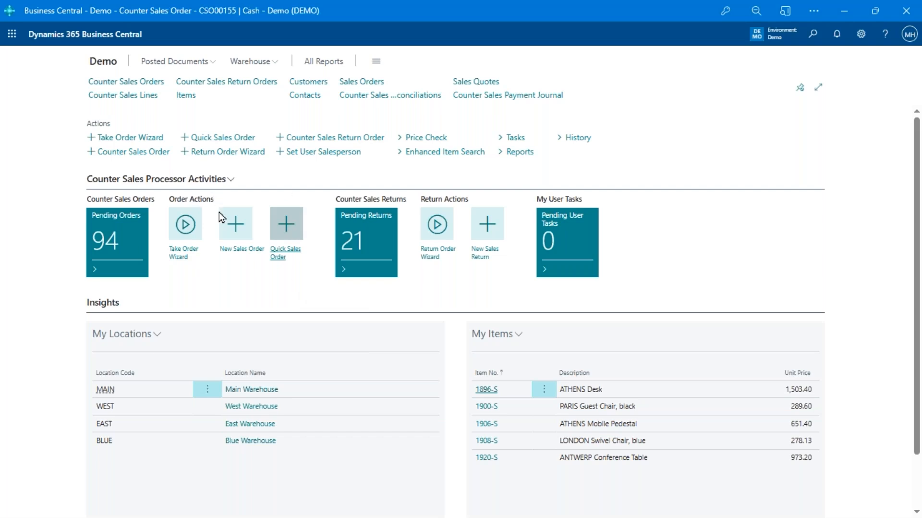
pyautogui.click(192, 269)
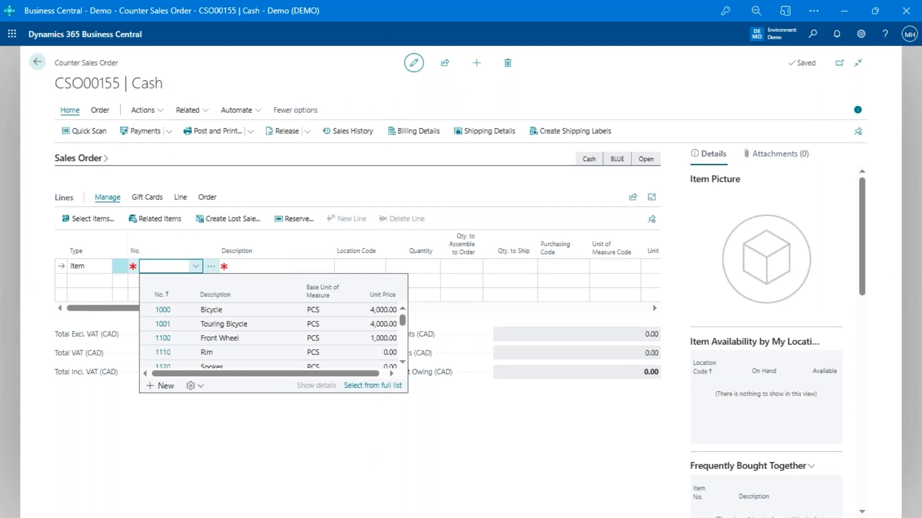
pyautogui.write('1980-S')
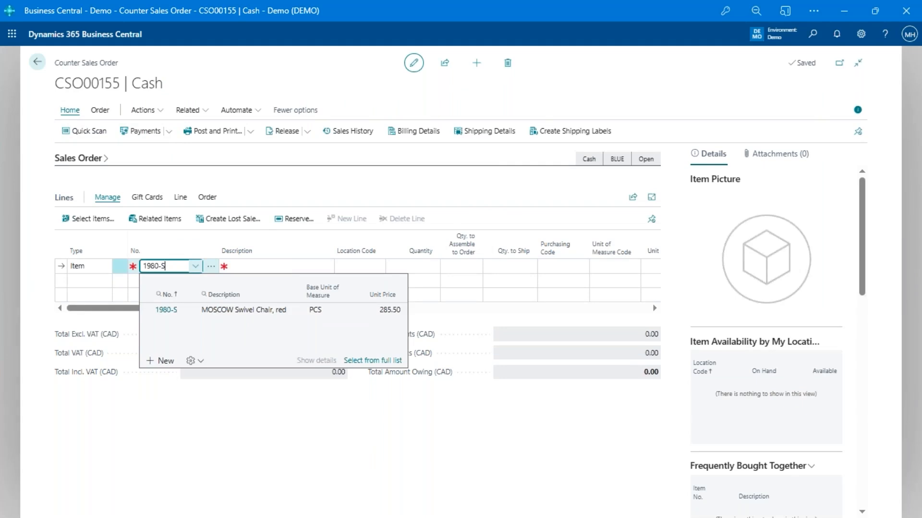
pyautogui.press('Return')
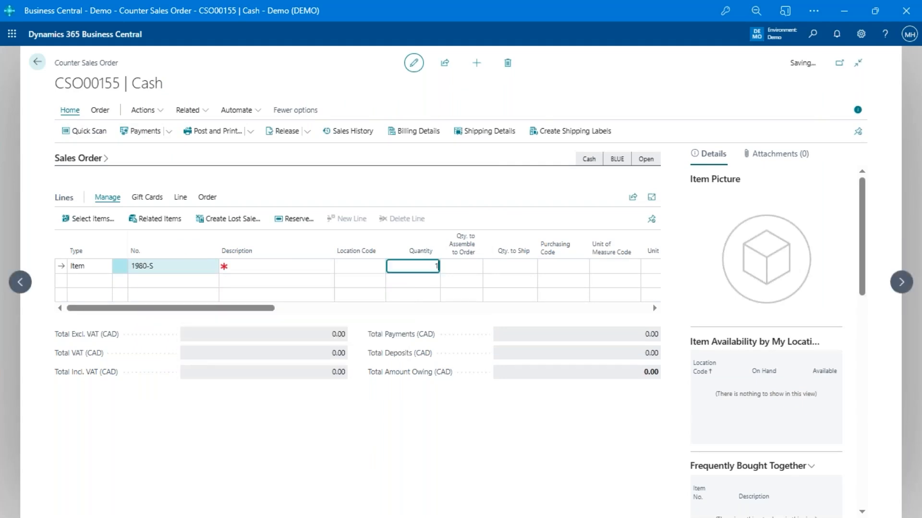
pyautogui.press('Return')
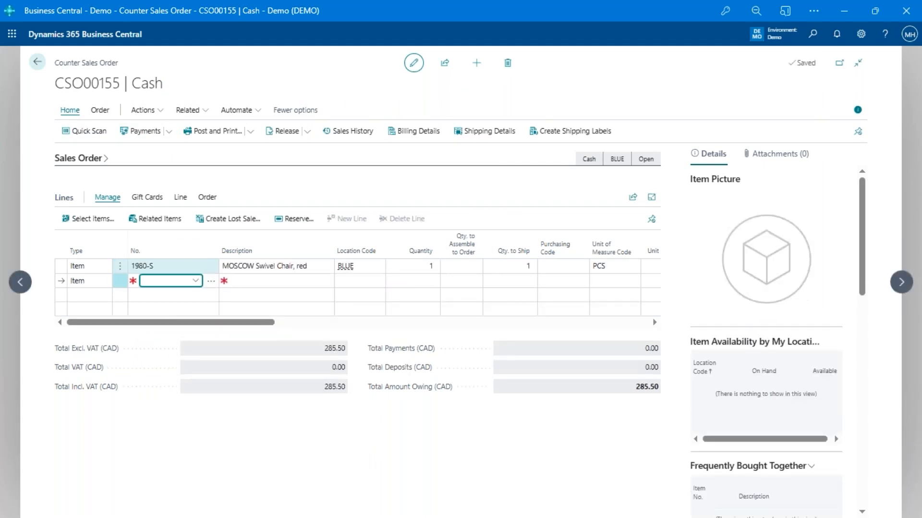
pyautogui.click(145, 131)
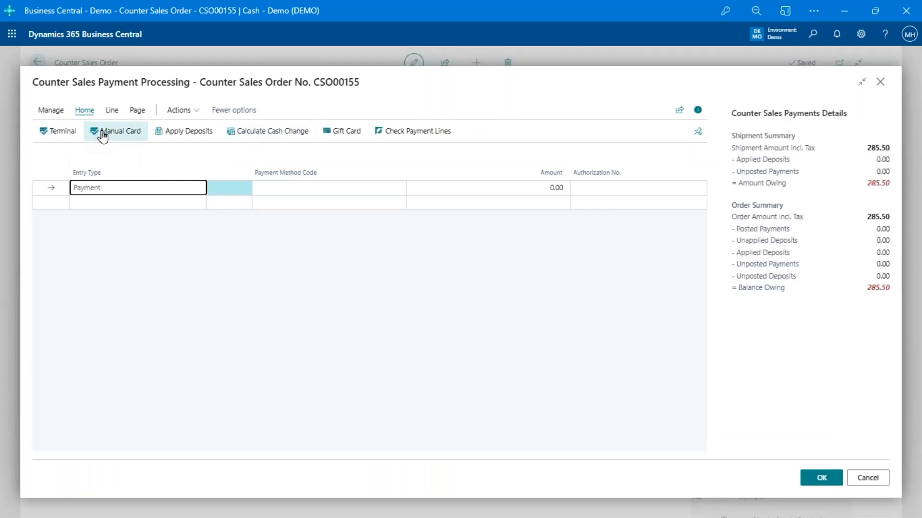
# Charge the full 285.50 on the card terminal and post order CSO00155
pyautogui.click(65, 131)
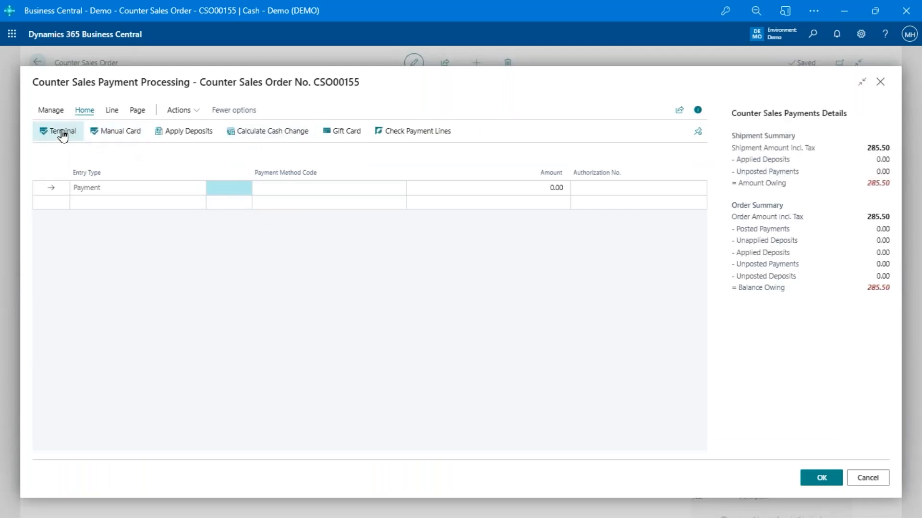
pyautogui.click(538, 370)
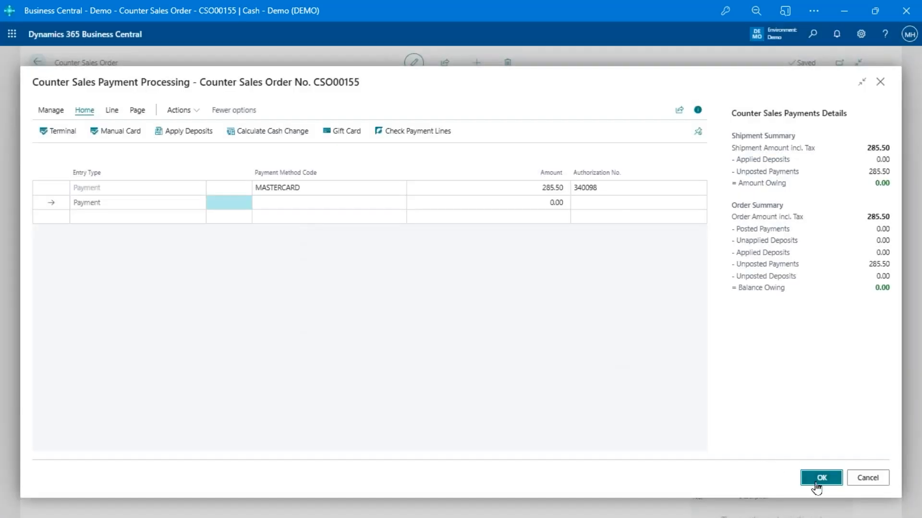
pyautogui.click(821, 477)
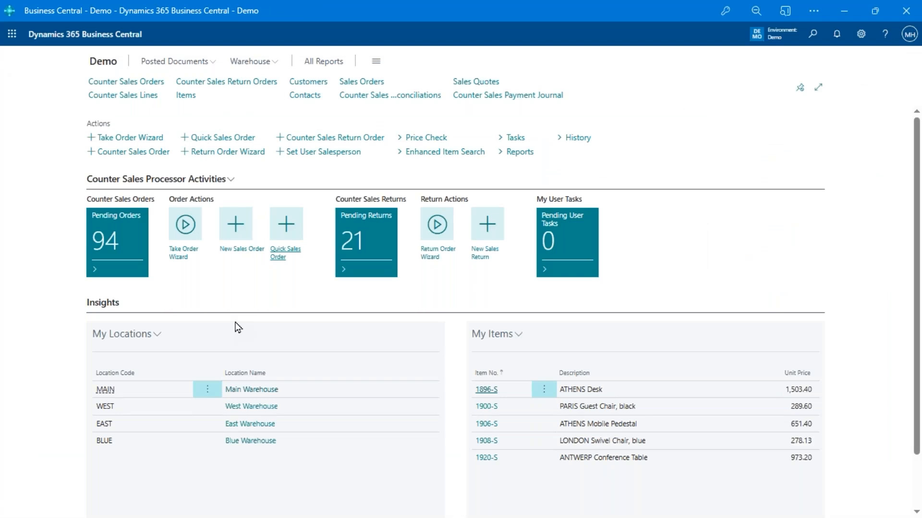
# Use the Take Order Wizard to find a contact by phone 88 and choose Afrifield Corporation
pyautogui.click(184, 225)
pyautogui.click(287, 136)
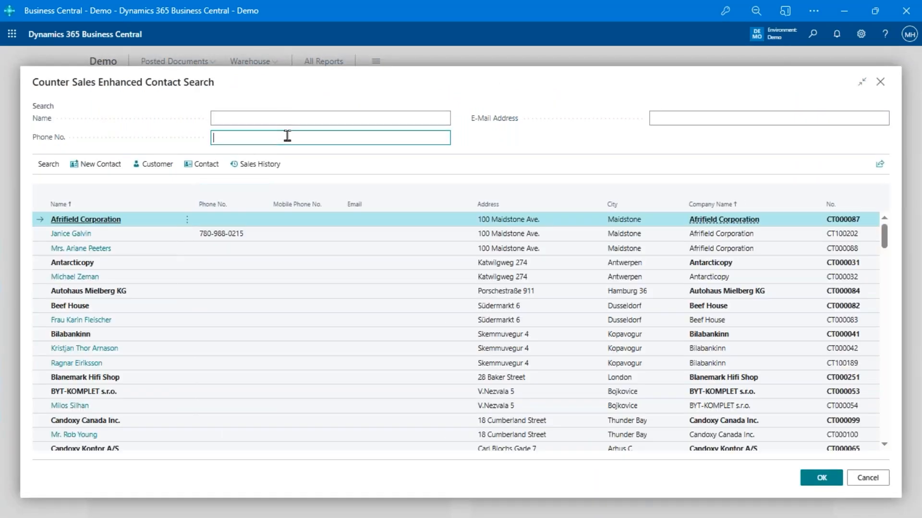
pyautogui.write('888')
pyautogui.press('BackSpace')
pyautogui.press('Tab')
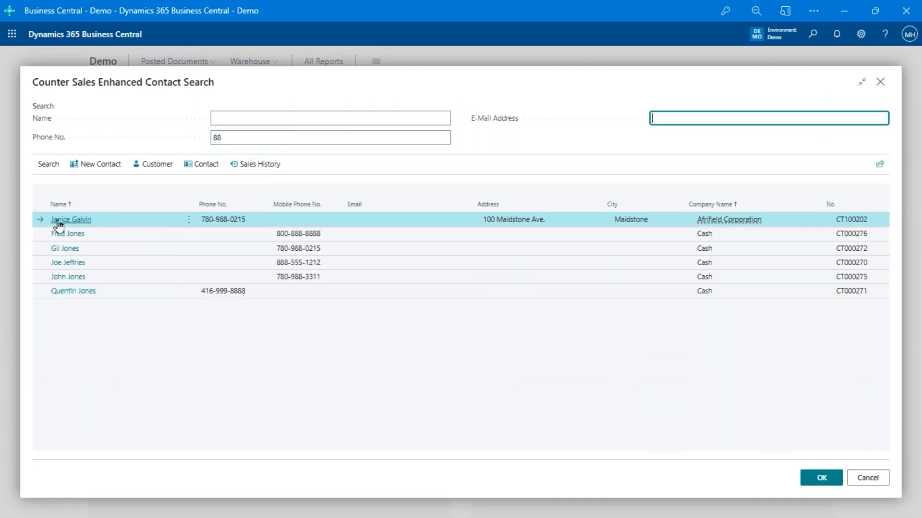
pyautogui.click(58, 221)
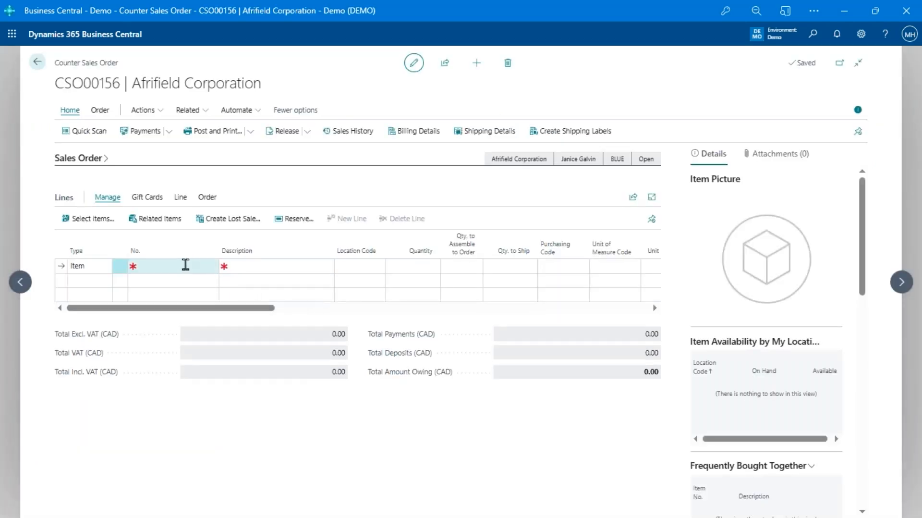
pyautogui.click(185, 264)
pyautogui.click(212, 271)
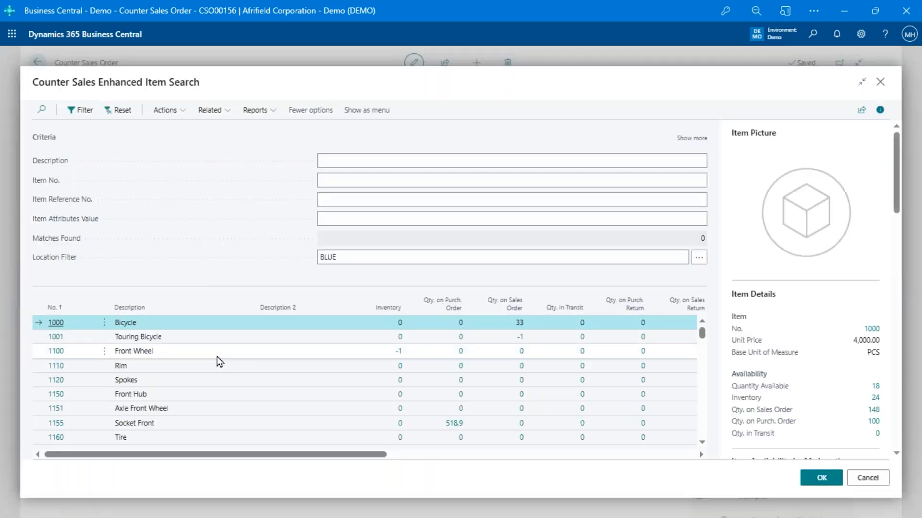
pyautogui.scroll(-2, 216, 365)
pyautogui.scroll(2, 522, 383)
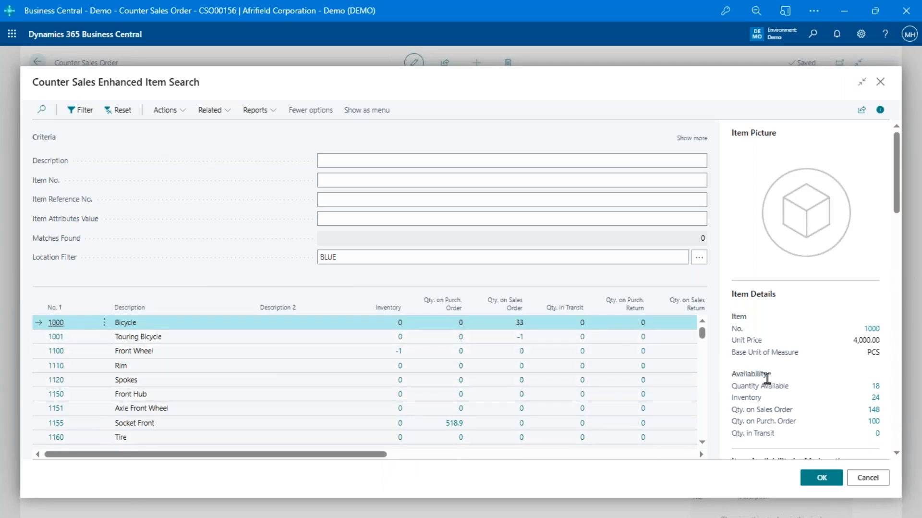
pyautogui.scroll(-3, 766, 382)
pyautogui.scroll(-4, 774, 391)
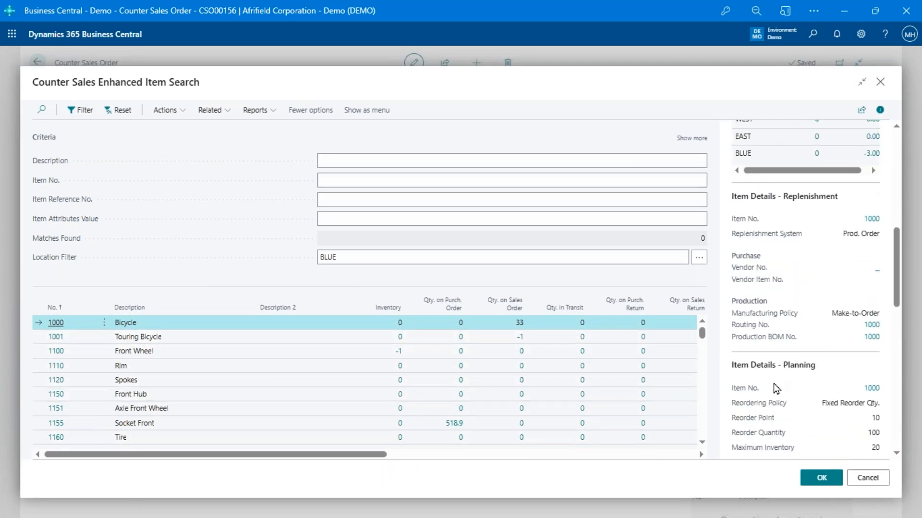
pyautogui.scroll(-4, 773, 394)
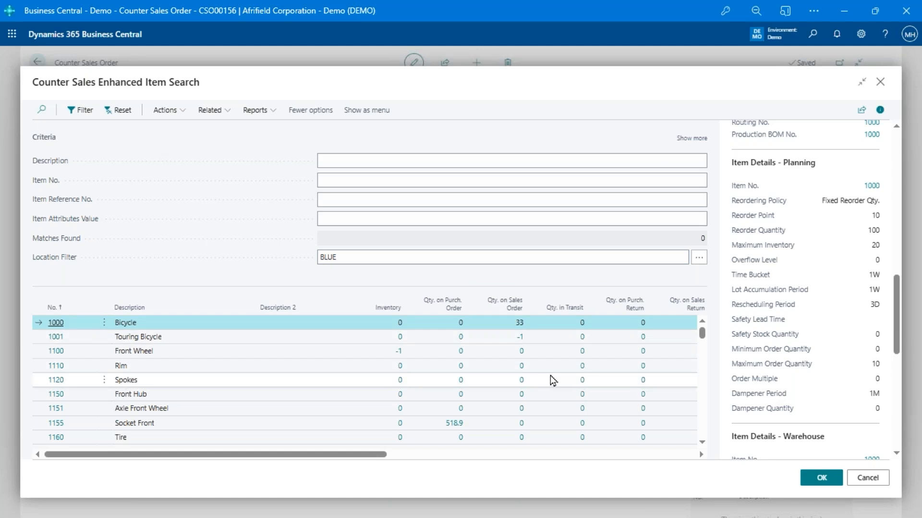
pyautogui.press('Escape')
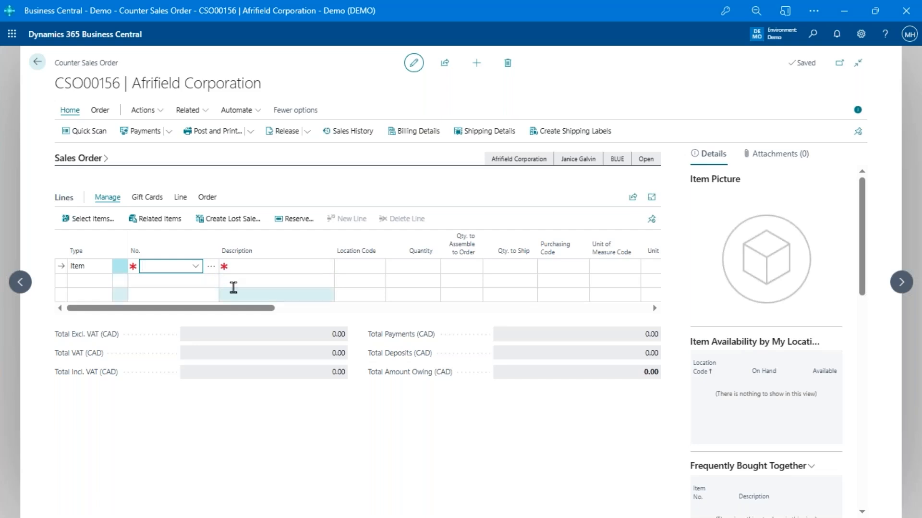
# Start a gift card reload on CSO00156 and enter the customer's gift card number
pyautogui.click(151, 200)
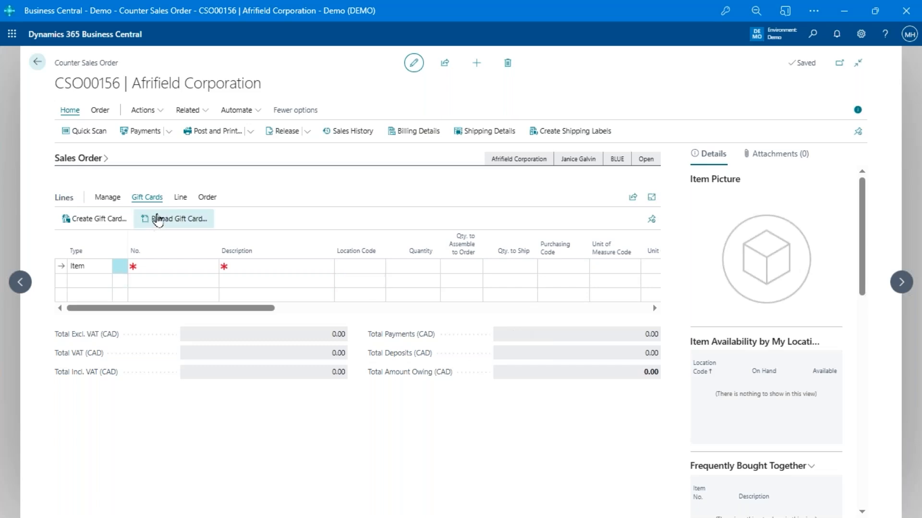
pyautogui.click(95, 220)
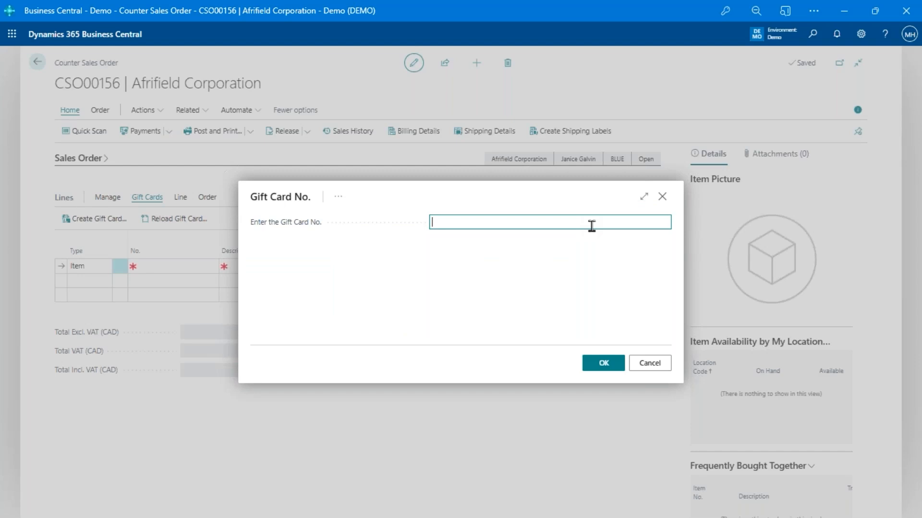
pyautogui.write('A7X3-6T')
pyautogui.write('246-Q128U')
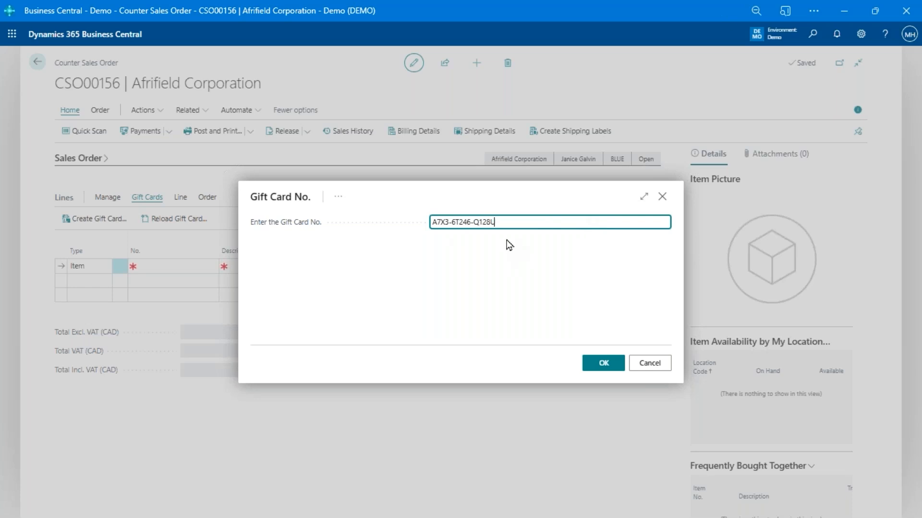
pyautogui.click(603, 363)
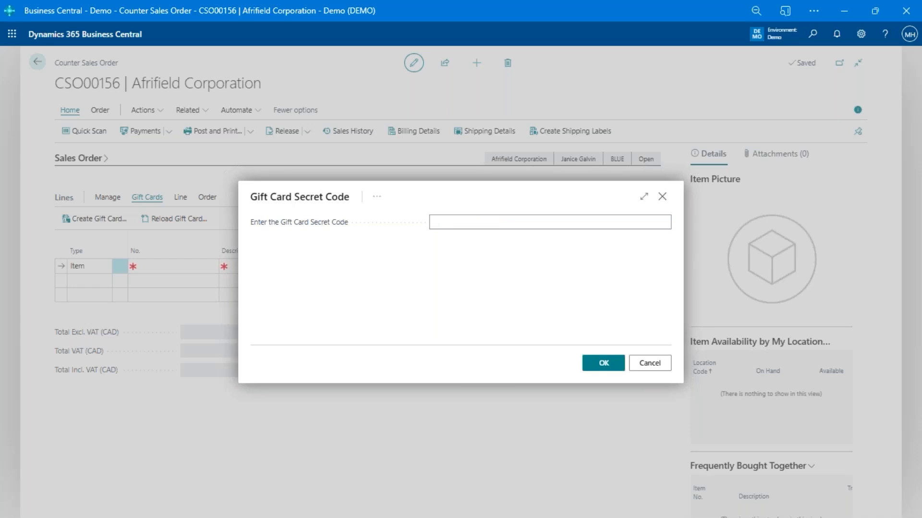
# Enter the gift card's secret code and reload it with 35.00
pyautogui.click(483, 220)
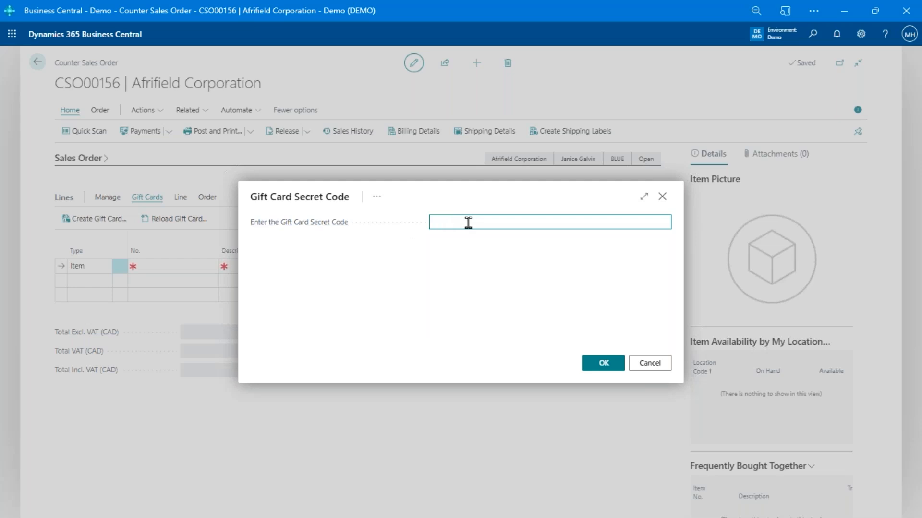
pyautogui.write('******')
pyautogui.click(613, 368)
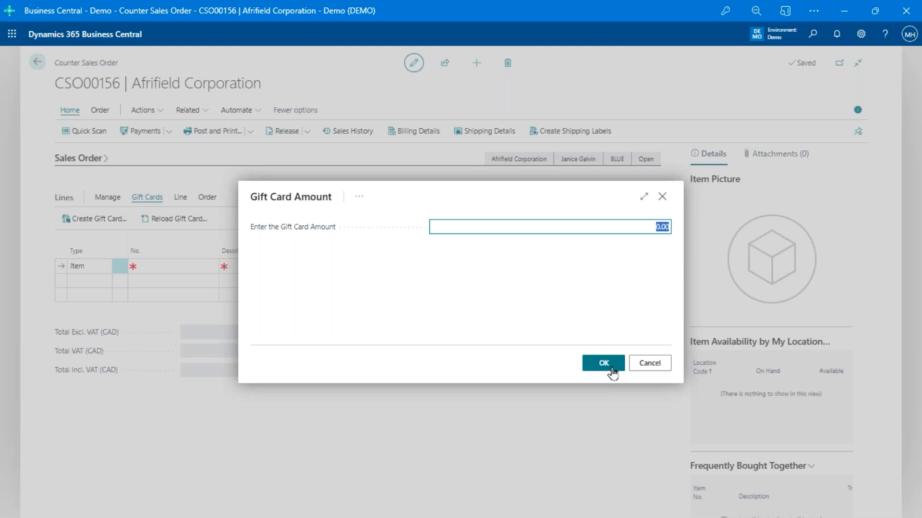
pyautogui.write('35')
pyautogui.click(612, 369)
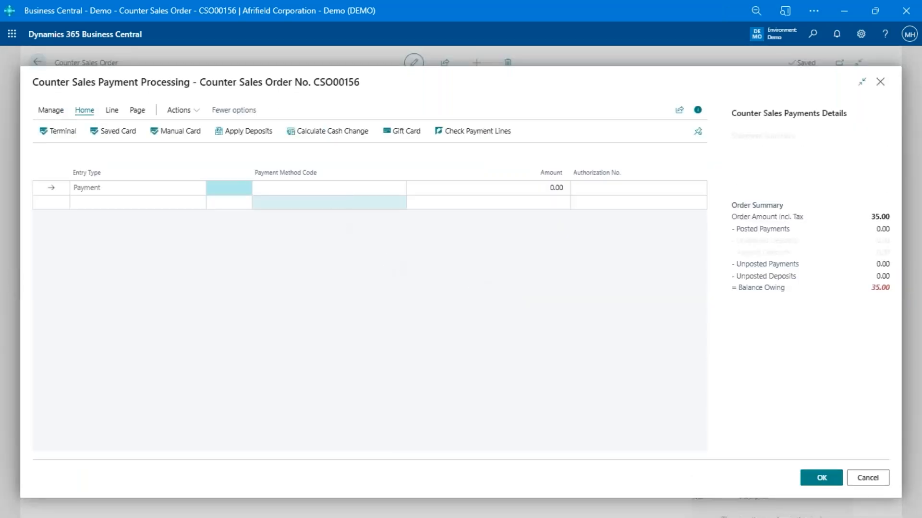
# Pay CSO00156's 35.00 balance with payment method CASH and post the order
pyautogui.click(331, 189)
pyautogui.write('cas')
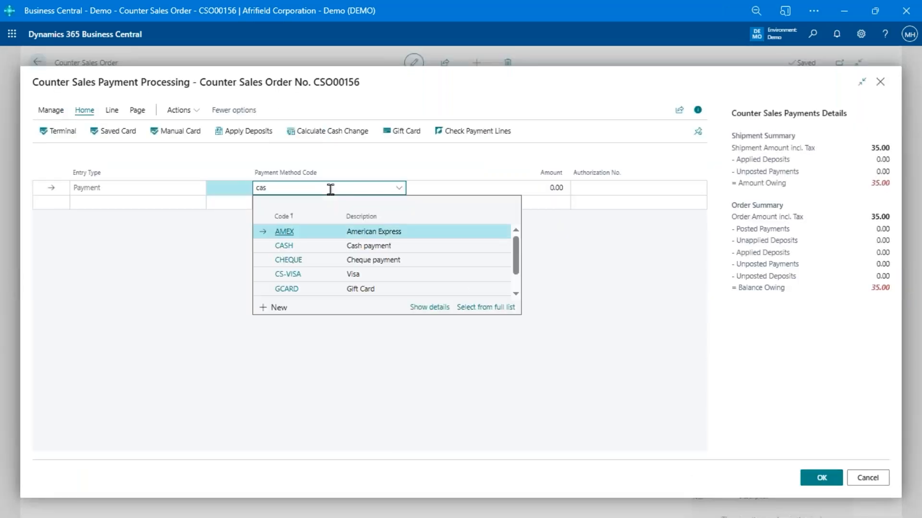
pyautogui.write('h')
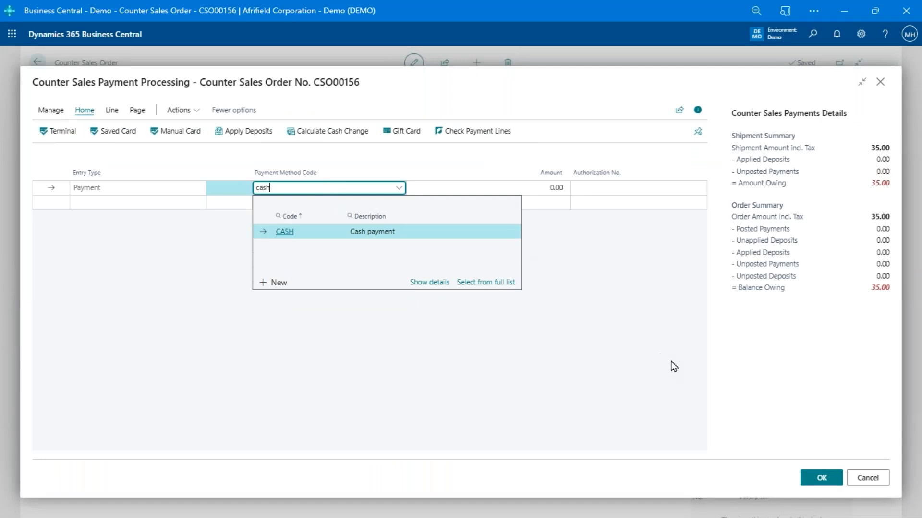
pyautogui.press('Tab')
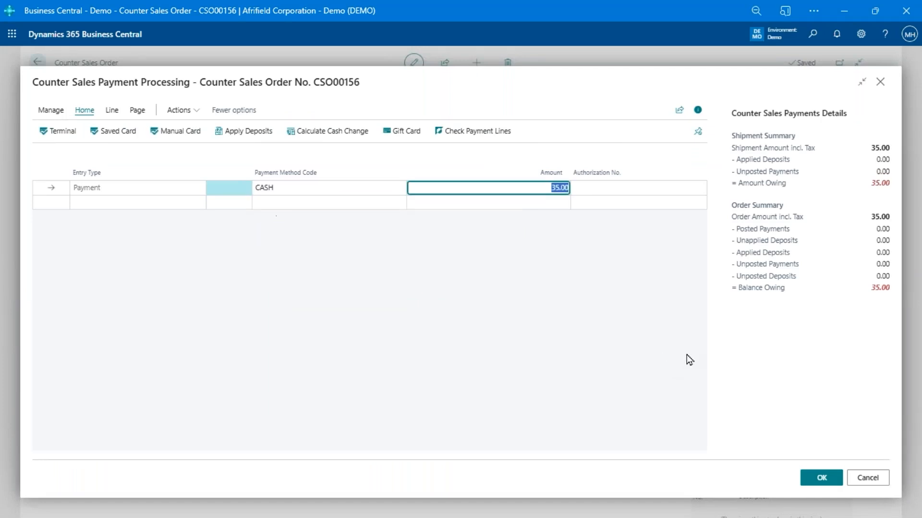
pyautogui.click(815, 480)
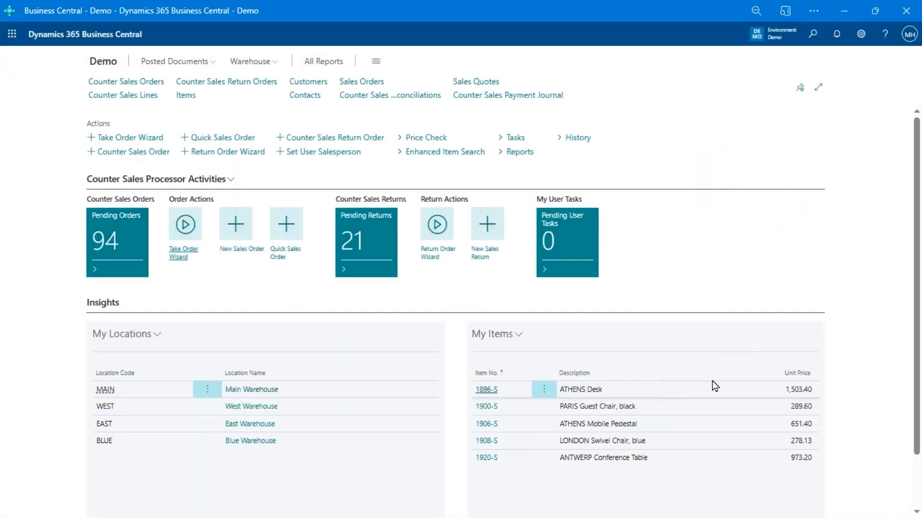
pyautogui.click(515, 137)
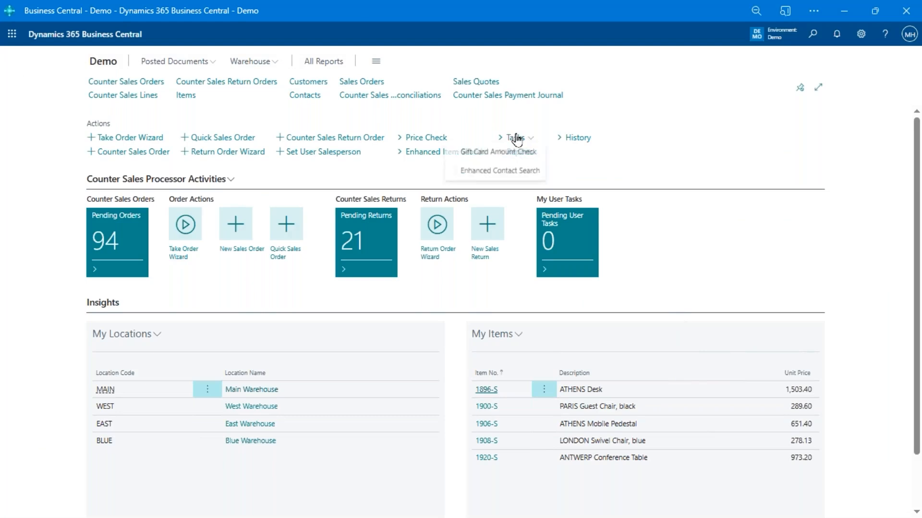
pyautogui.click(524, 153)
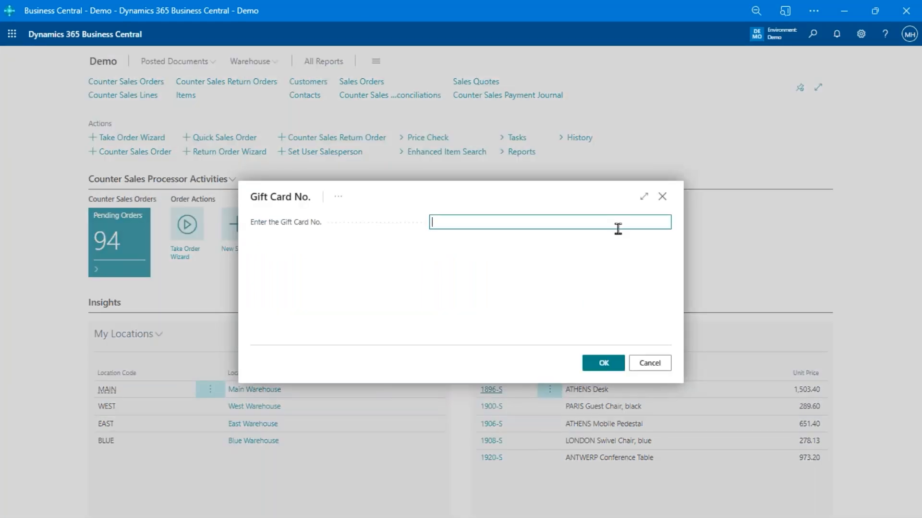
pyautogui.hotkey('ctrl', 'v')
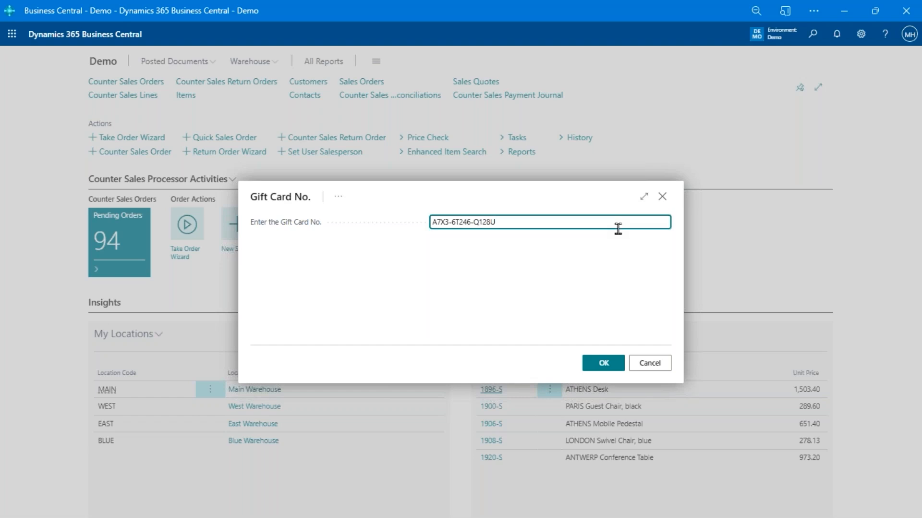
pyautogui.click(609, 371)
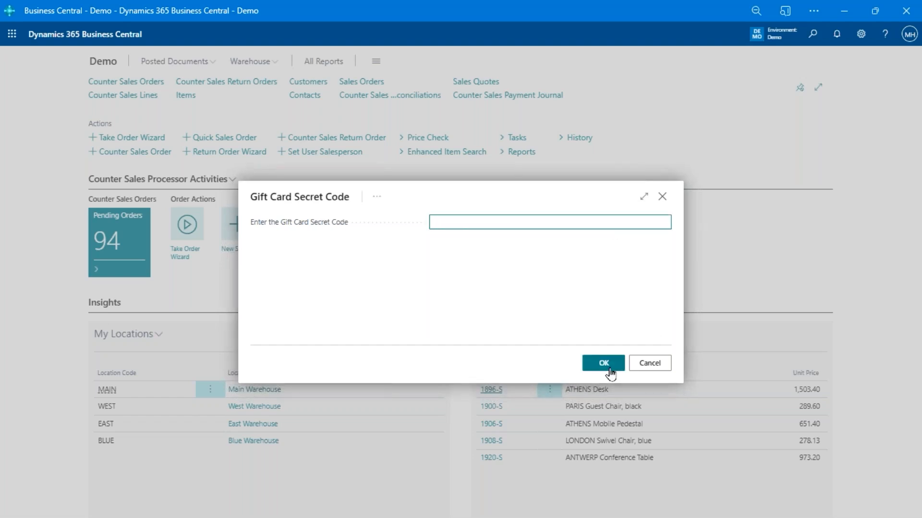
pyautogui.write('••••••')
pyautogui.click(594, 365)
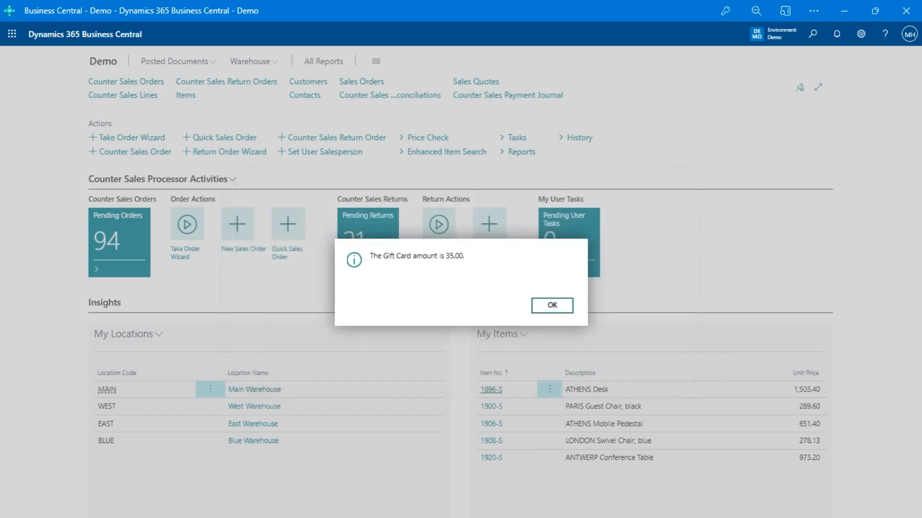
pyautogui.click(547, 308)
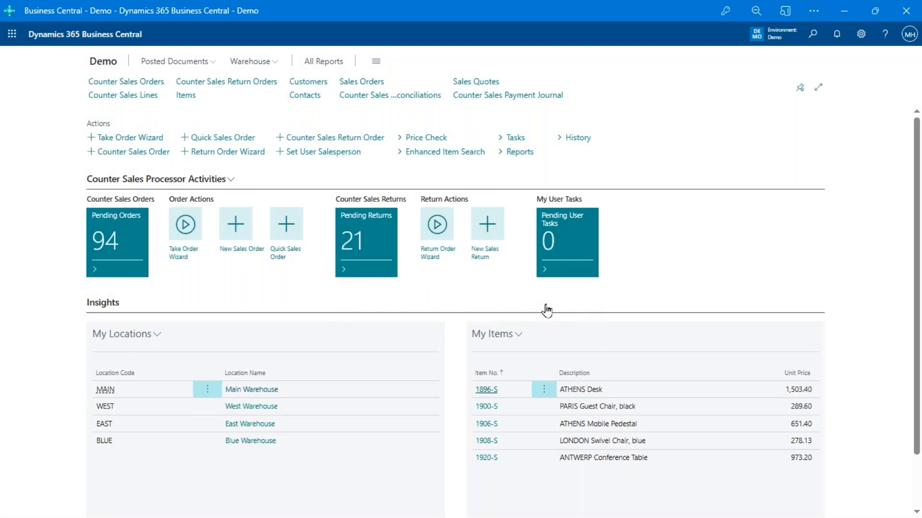
# Create quick sales order CSO00157 with one LS-2 item at 21.00 and bring up its payments
pyautogui.click(287, 225)
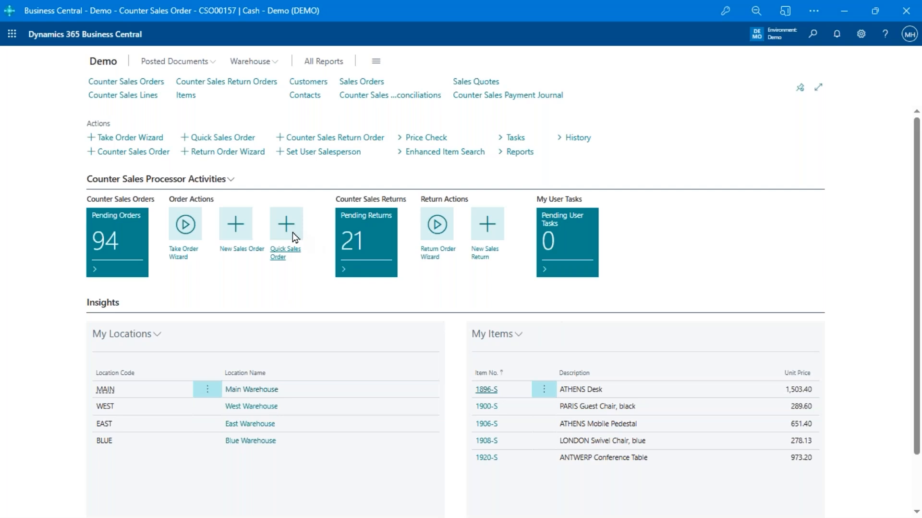
pyautogui.click(179, 267)
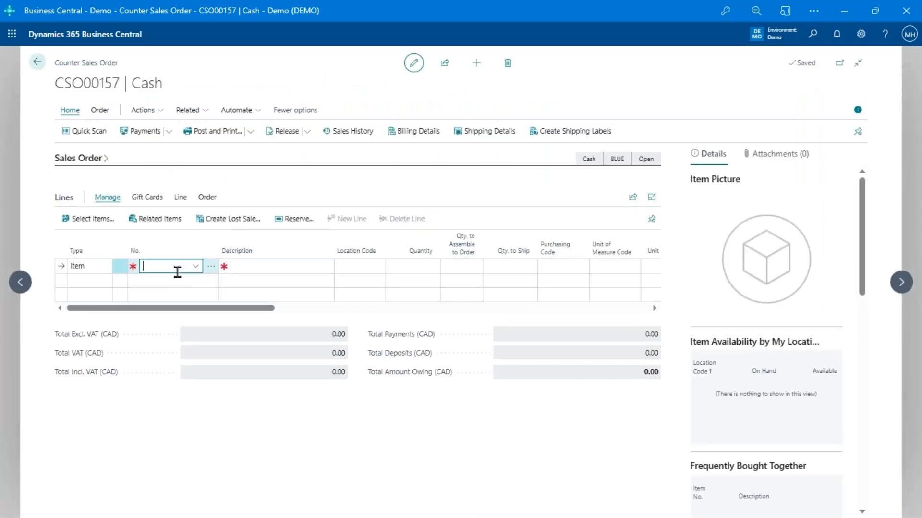
pyautogui.write('1')
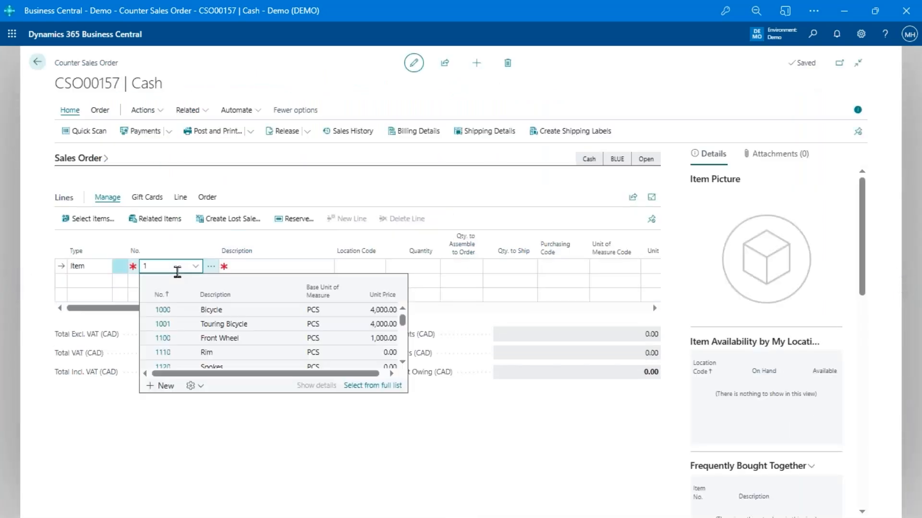
pyautogui.press('BackSpace')
pyautogui.write('ls-2')
pyautogui.press('Return')
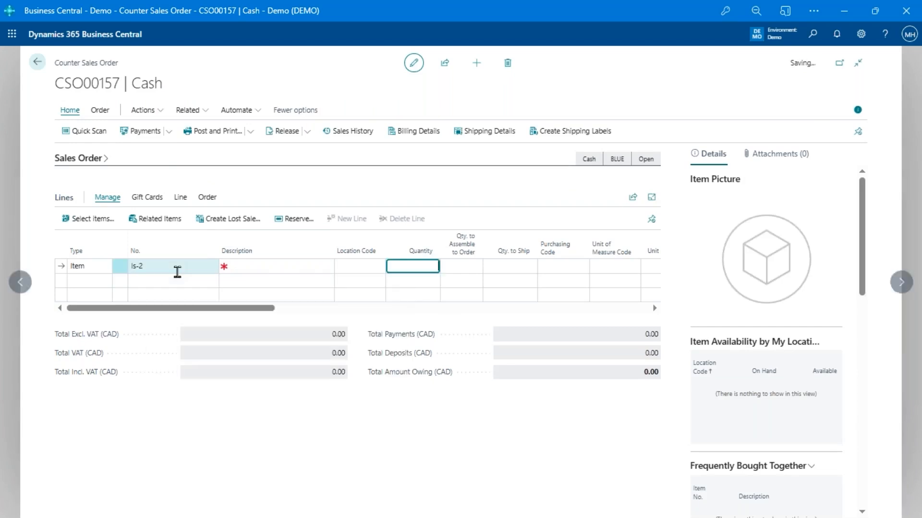
pyautogui.press('Return')
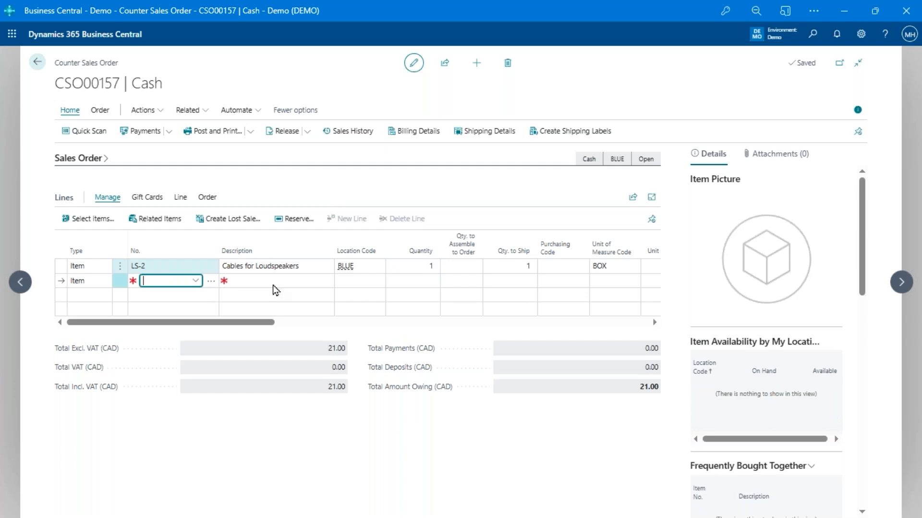
pyautogui.press('F9')
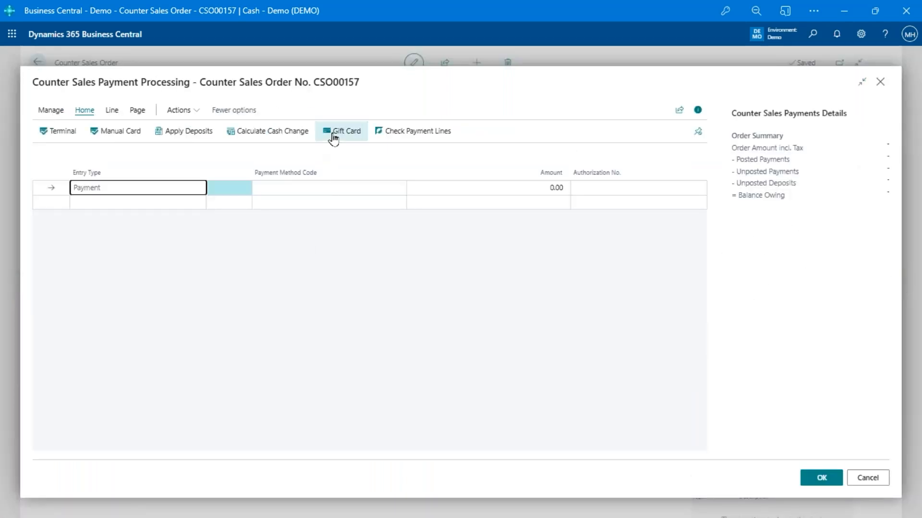
# Pay the full 21.00 by gift card, entering the card number and secret code, and post
pyautogui.click(343, 131)
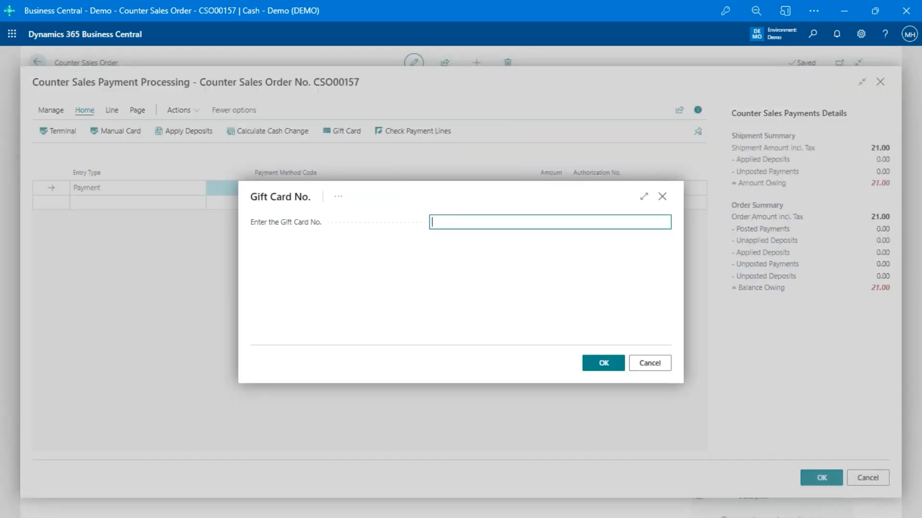
pyautogui.write('A7X3-6T246-Q128U')
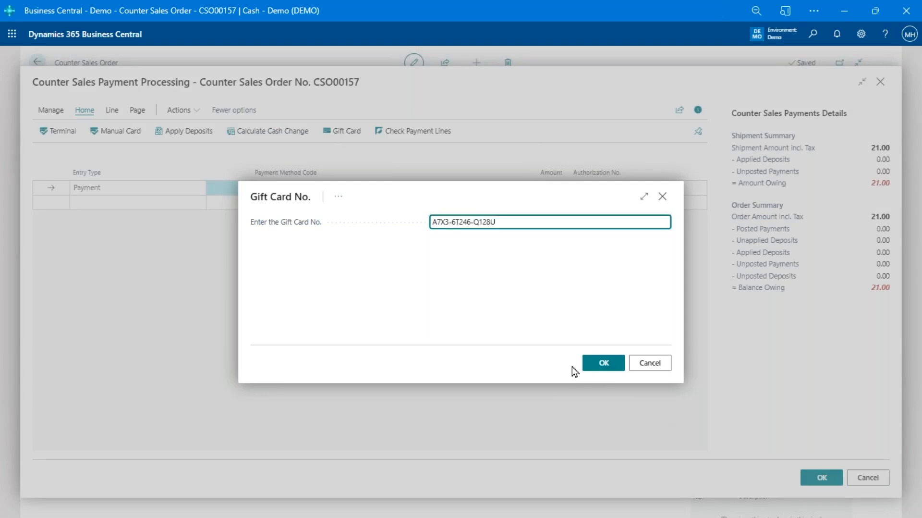
pyautogui.click(603, 363)
pyautogui.write('••••••')
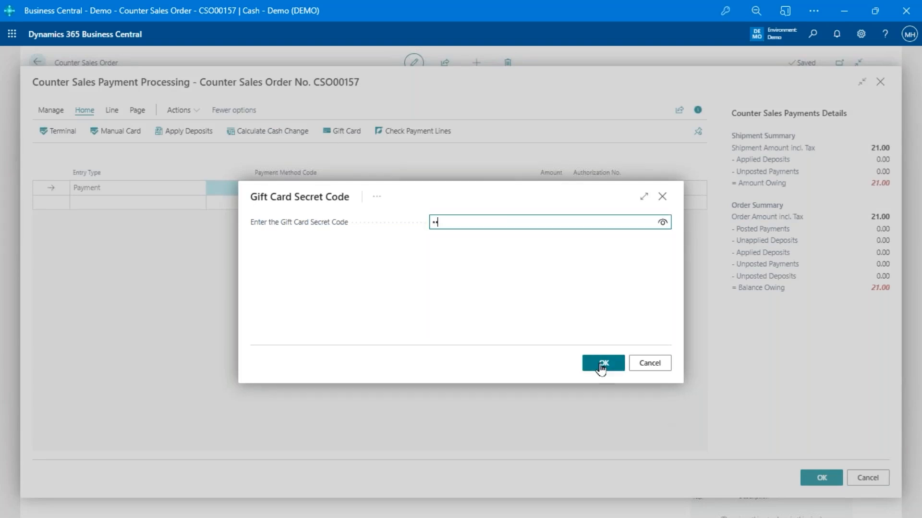
pyautogui.click(615, 369)
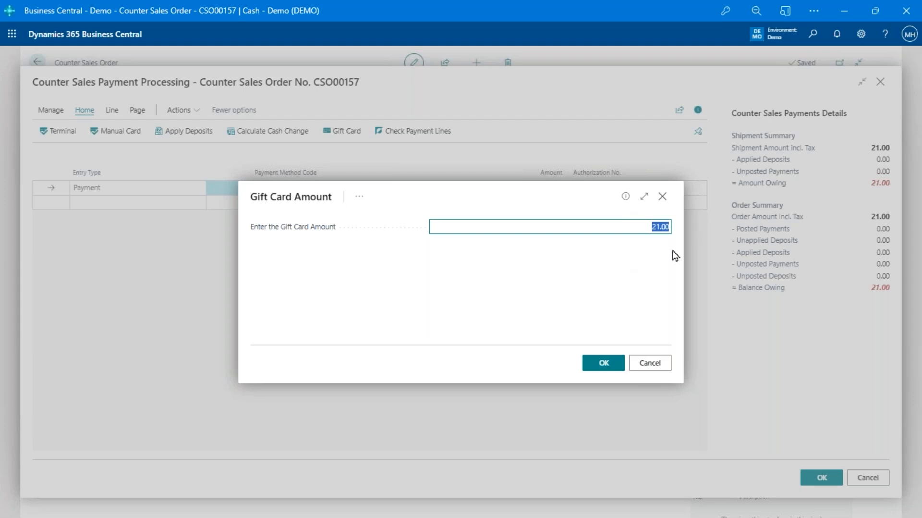
pyautogui.click(600, 371)
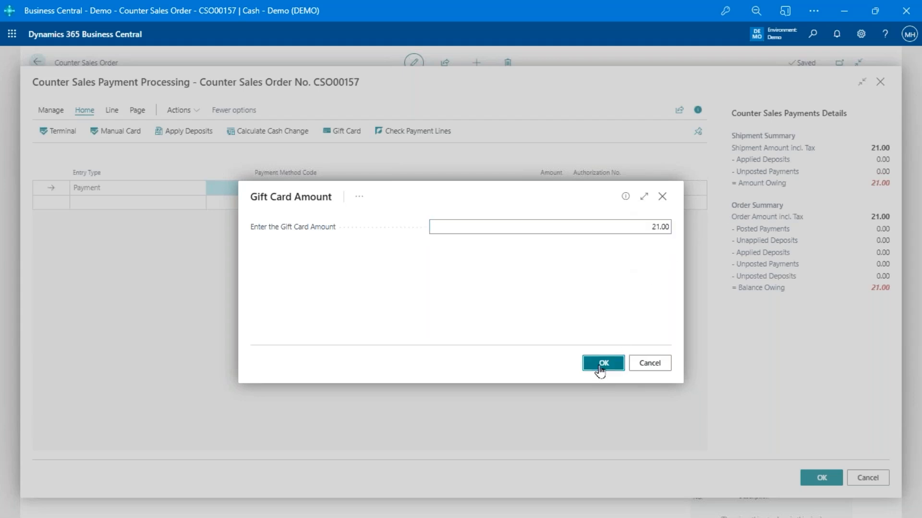
pyautogui.click(822, 478)
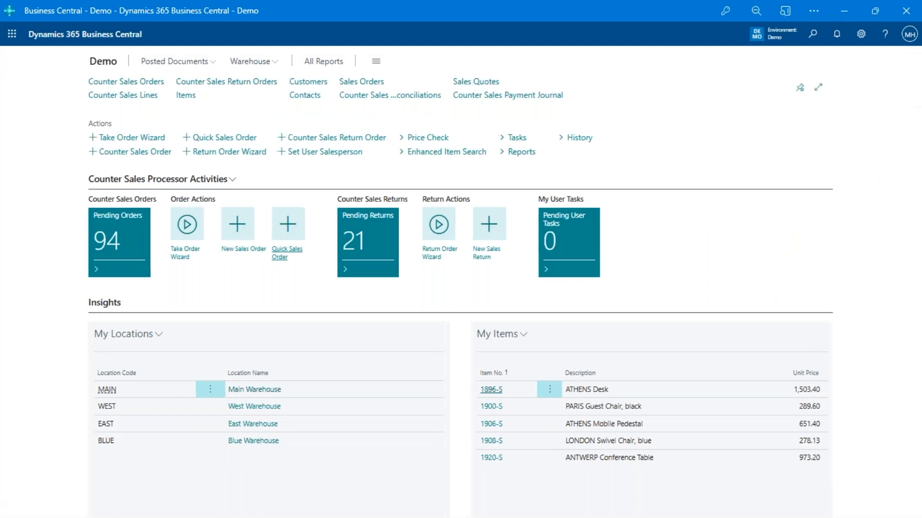
# Find the used gift card in Counter Sales Gift Cards, review its entries, then back out home
pyautogui.hotkey('alt', 'q')
pyautogui.write('count sale gift')
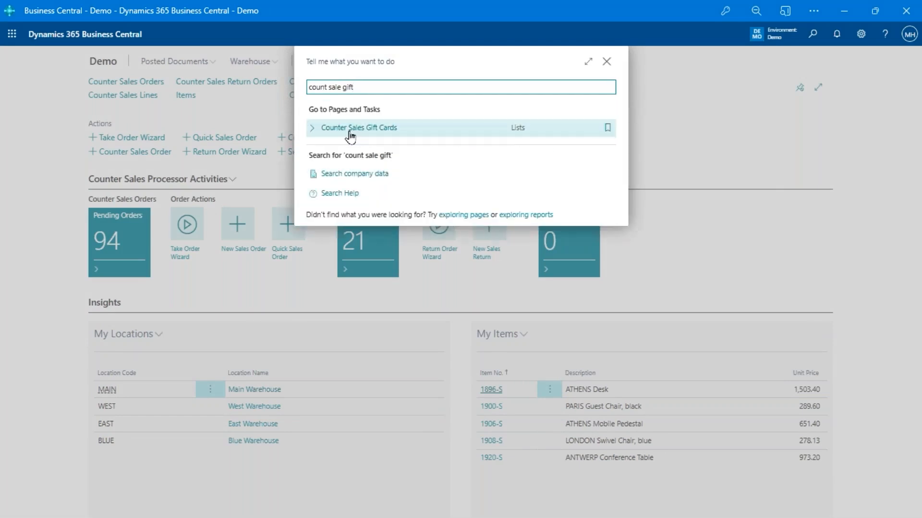
pyautogui.click(378, 134)
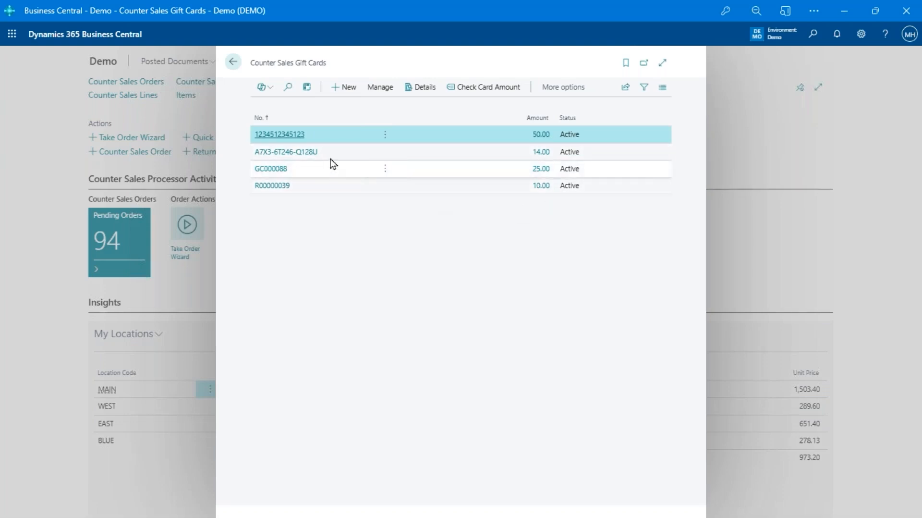
pyautogui.click(301, 153)
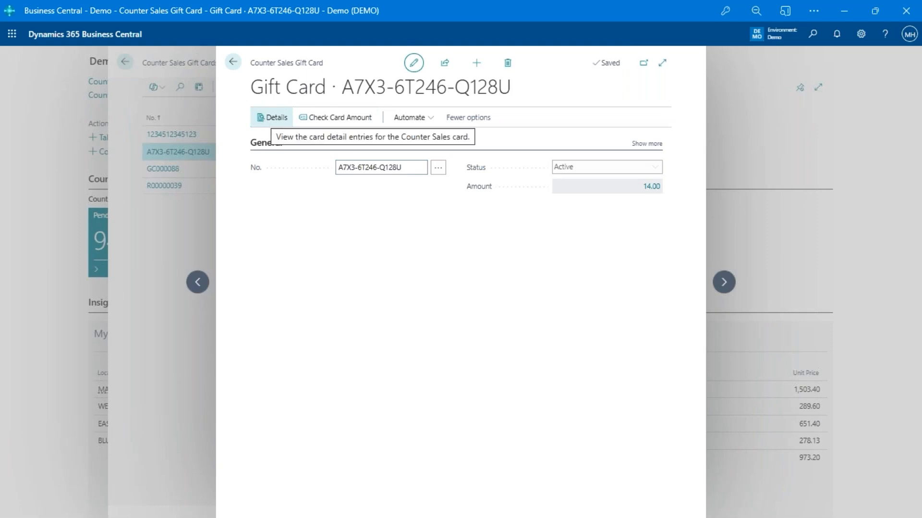
pyautogui.click(269, 117)
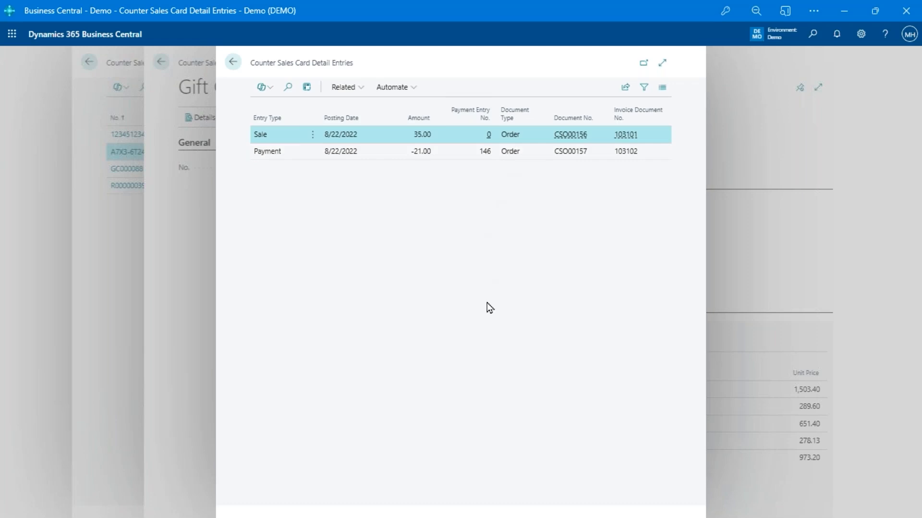
pyautogui.click(233, 62)
pyautogui.click(233, 62)
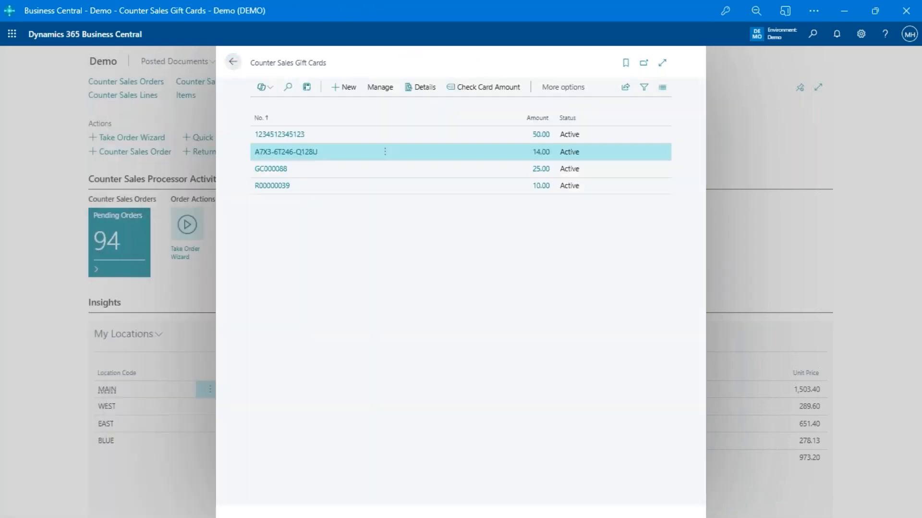
pyautogui.press('Escape')
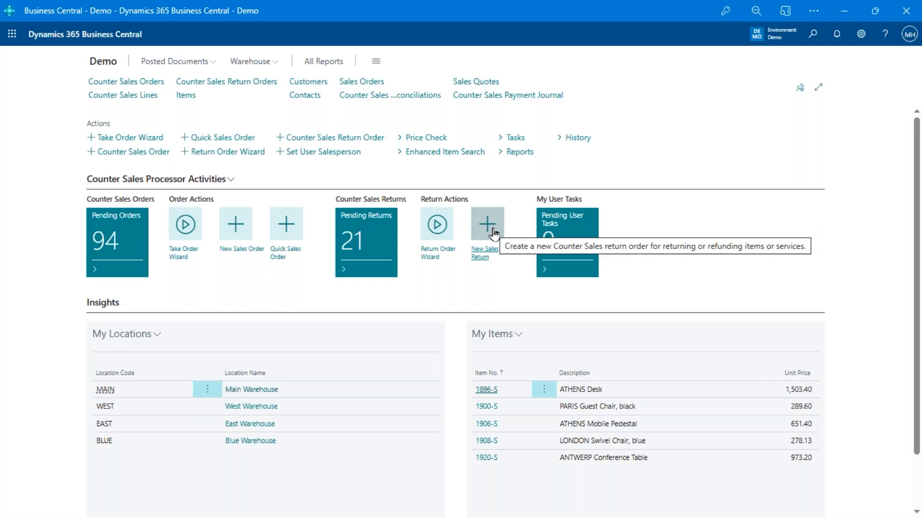
# Start a new counter sales return, logging in with the salesperson passcode
pyautogui.click(436, 226)
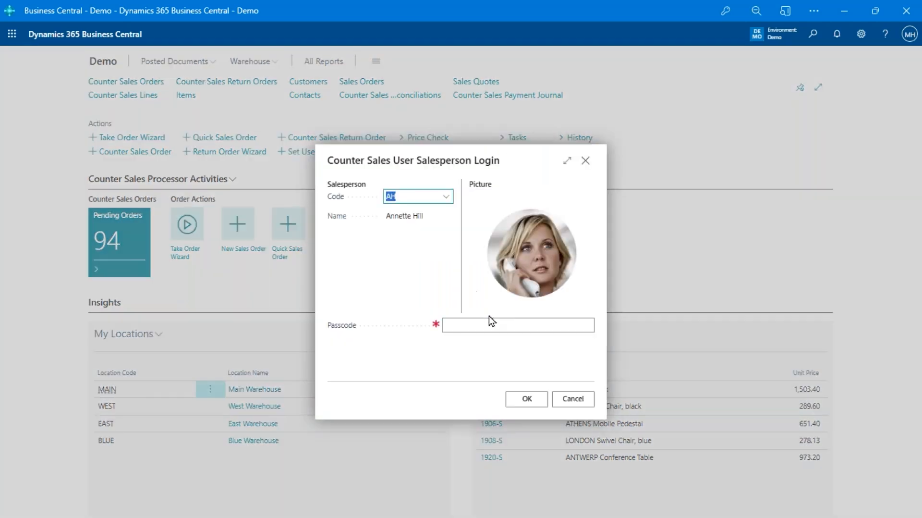
pyautogui.click(489, 323)
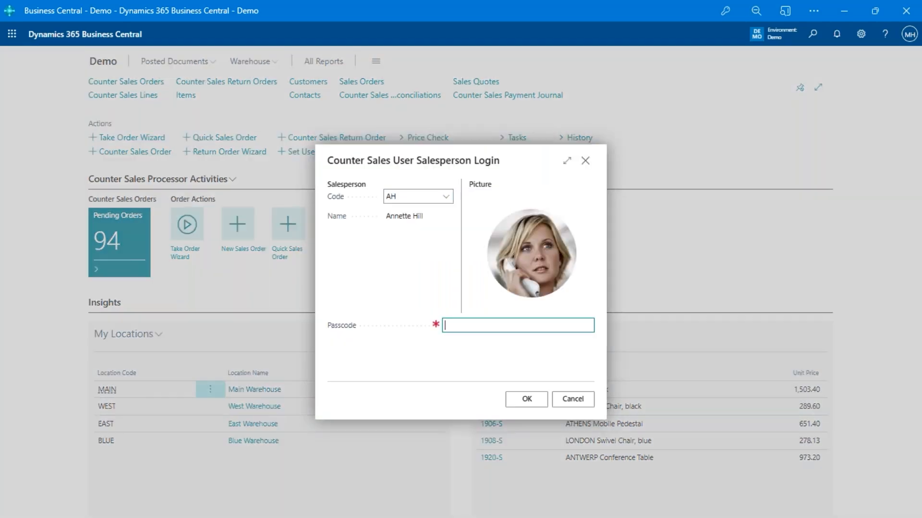
pyautogui.write('1234')
pyautogui.click(539, 402)
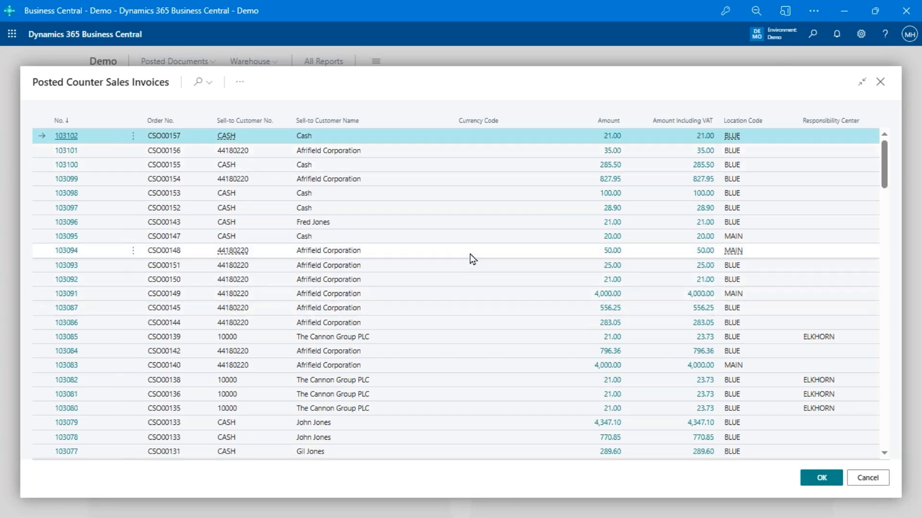
# Search the Posted Counter Sales Invoices list for '102', then clear the search
pyautogui.press('F3')
pyautogui.write('102')
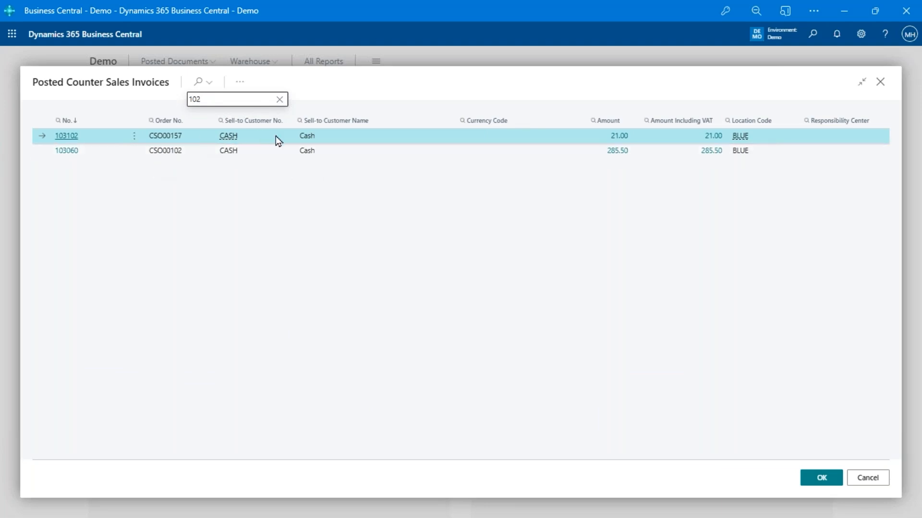
pyautogui.press('BackSpace')
pyautogui.press('BackSpace')
pyautogui.press('BackSpace')
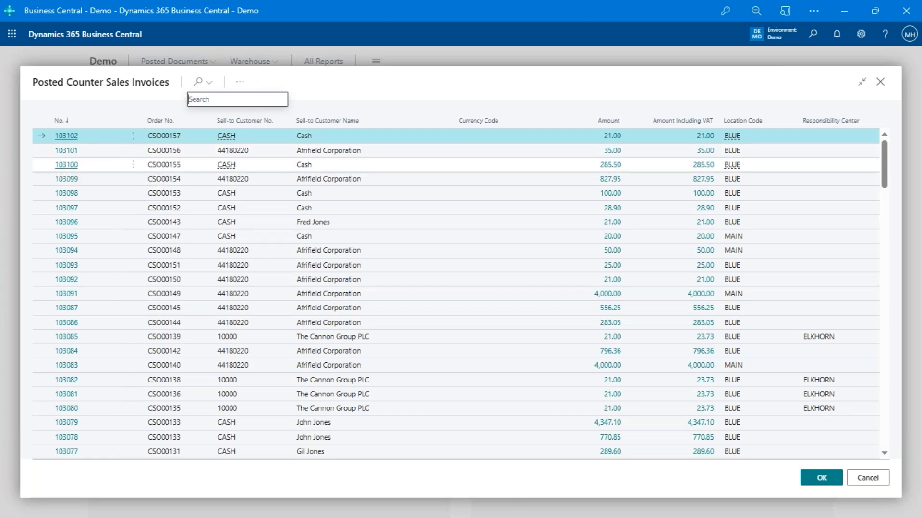
# Return the red MOSCOW Swivel Chair line from invoice 103100 as a return and refund
pyautogui.click(70, 167)
pyautogui.click(832, 483)
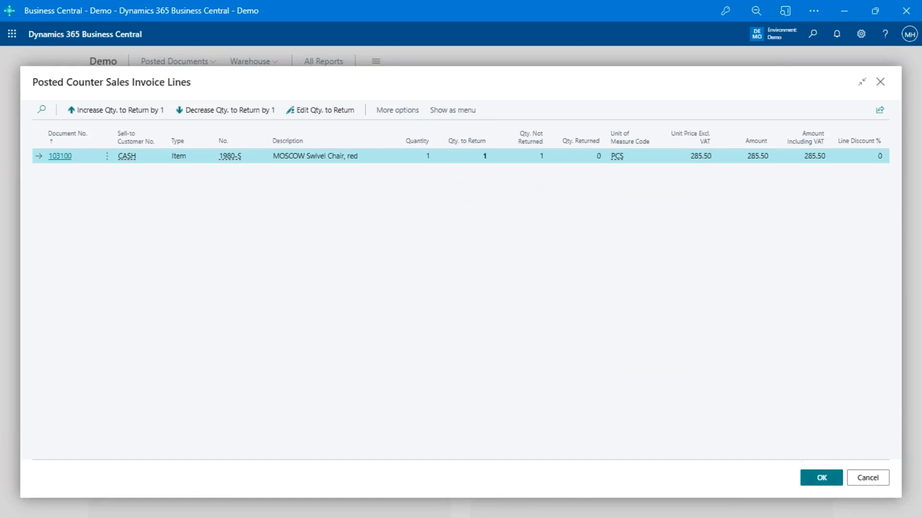
pyautogui.click(821, 477)
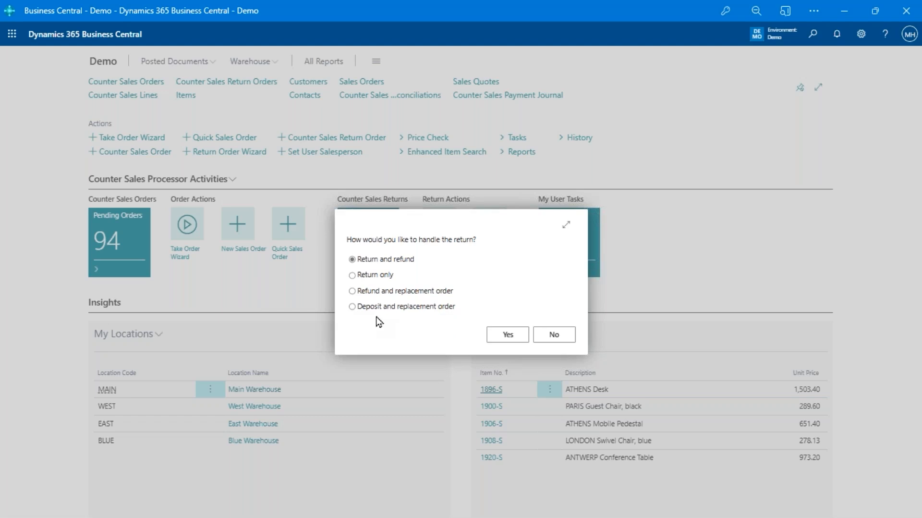
pyautogui.click(506, 334)
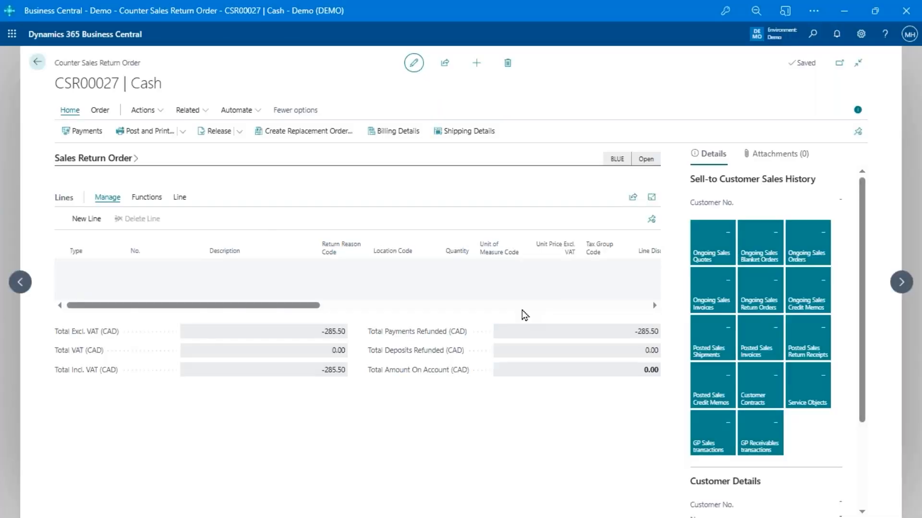
# Accept the -285.50 MASTERCARD refund line, then reopen payments and cancel processing to exit
pyautogui.click(75, 133)
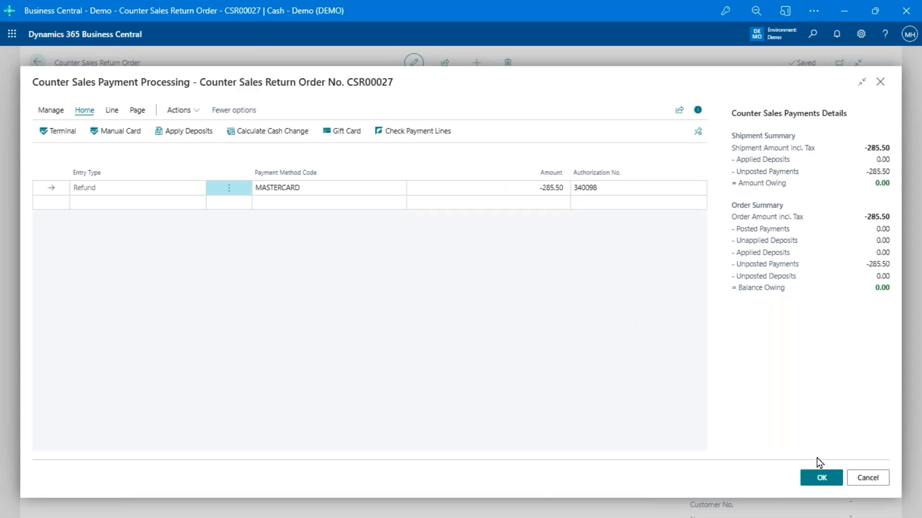
pyautogui.click(806, 478)
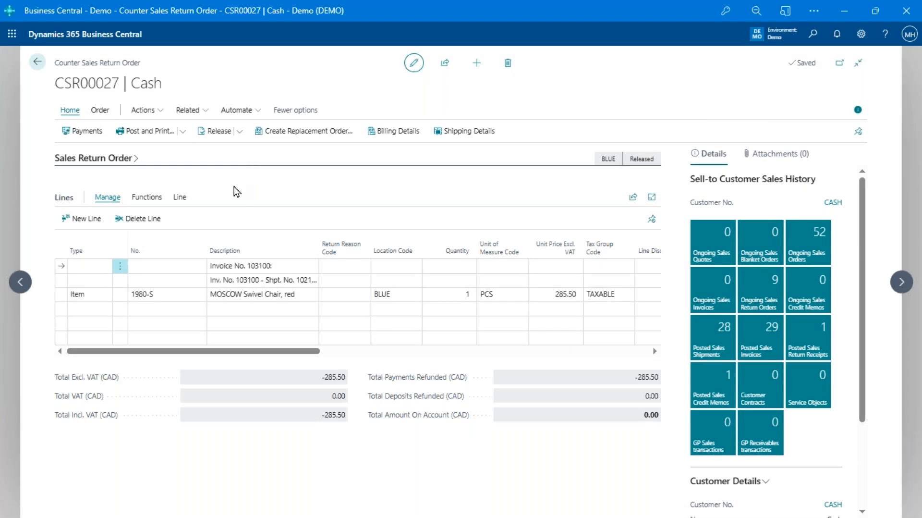
pyautogui.click(90, 142)
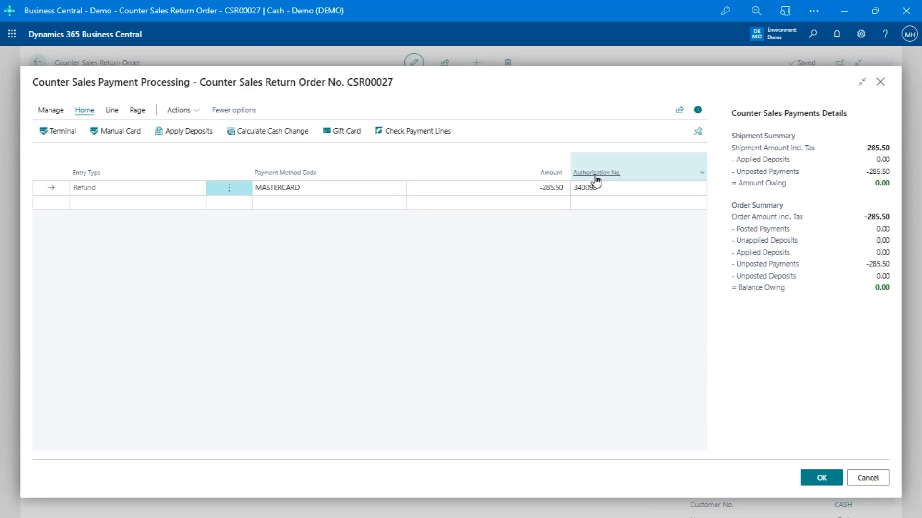
pyautogui.press('Escape')
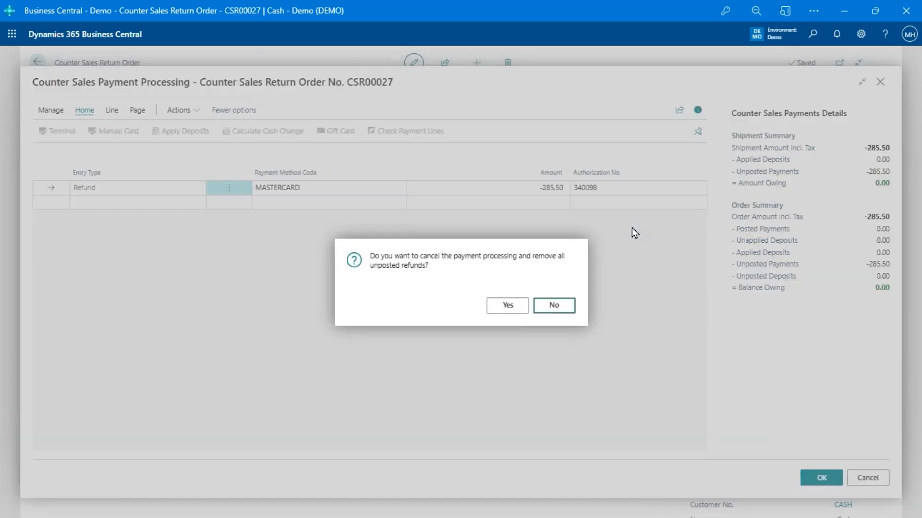
pyautogui.click(518, 310)
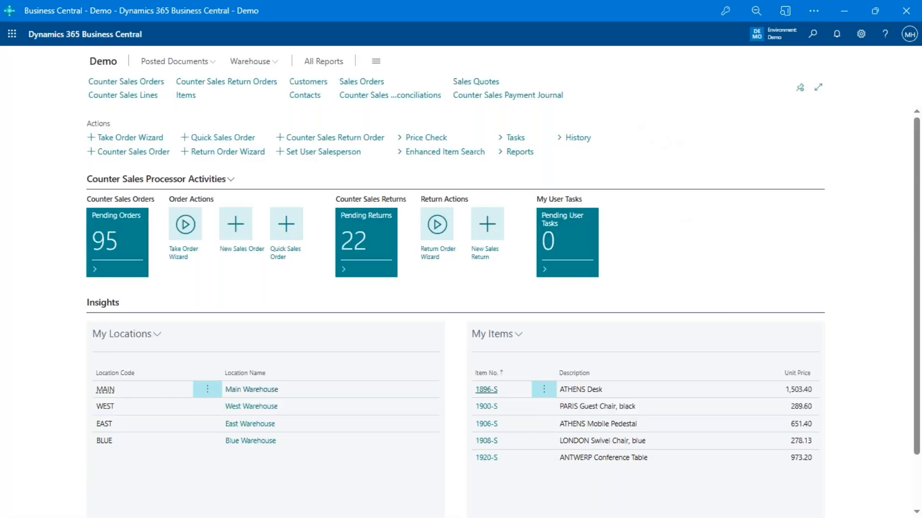
pyautogui.click(390, 95)
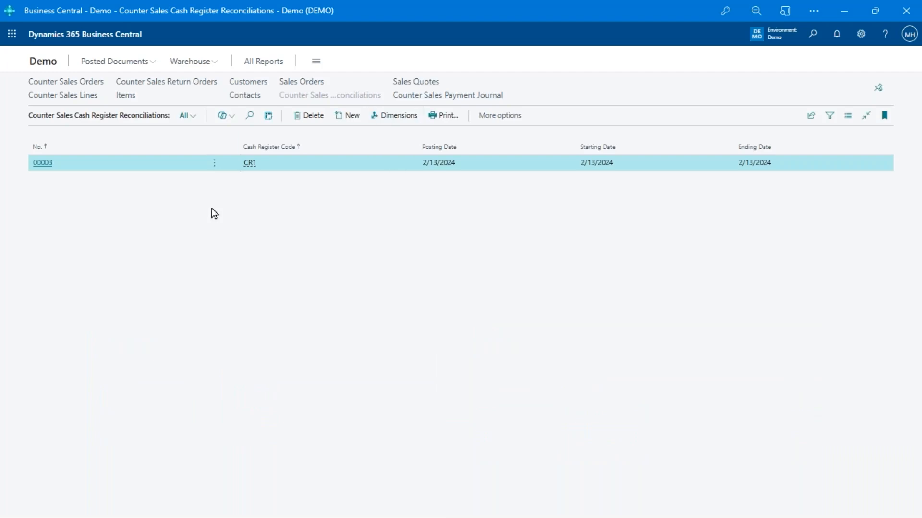
pyautogui.click(39, 165)
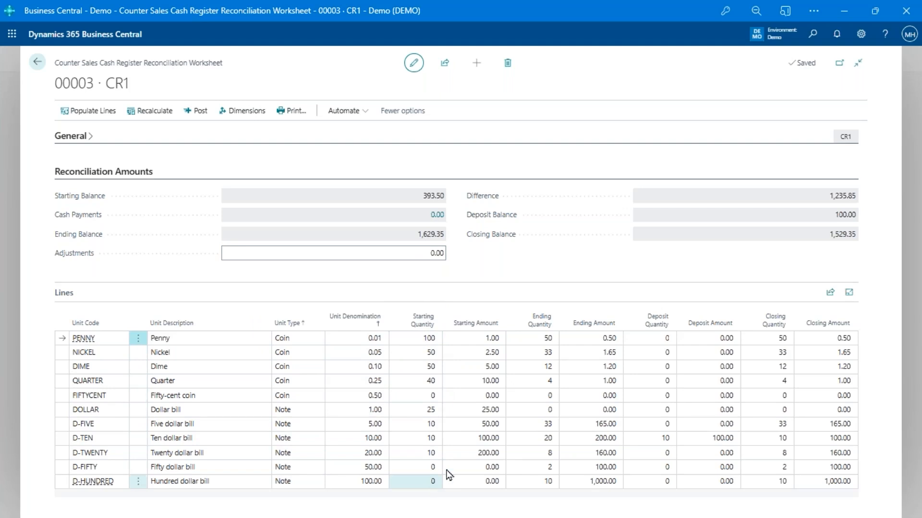
pyautogui.click(541, 339)
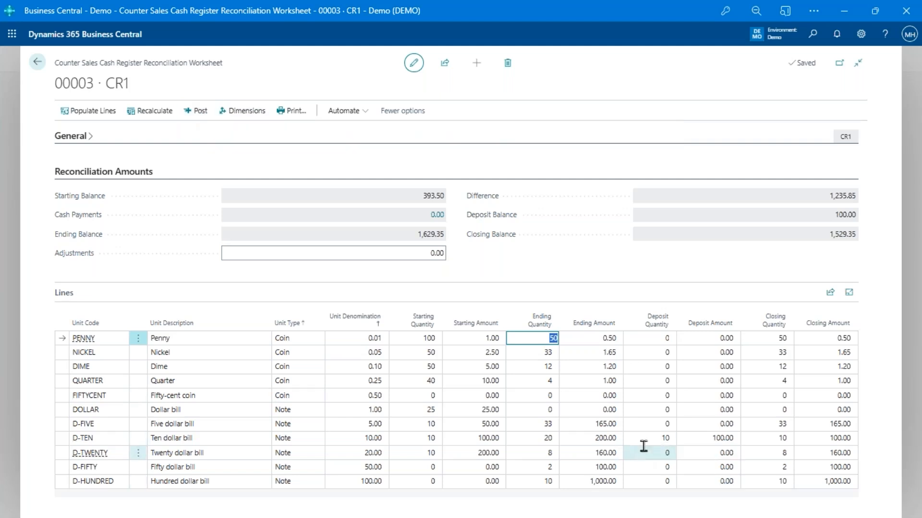
pyautogui.click(605, 205)
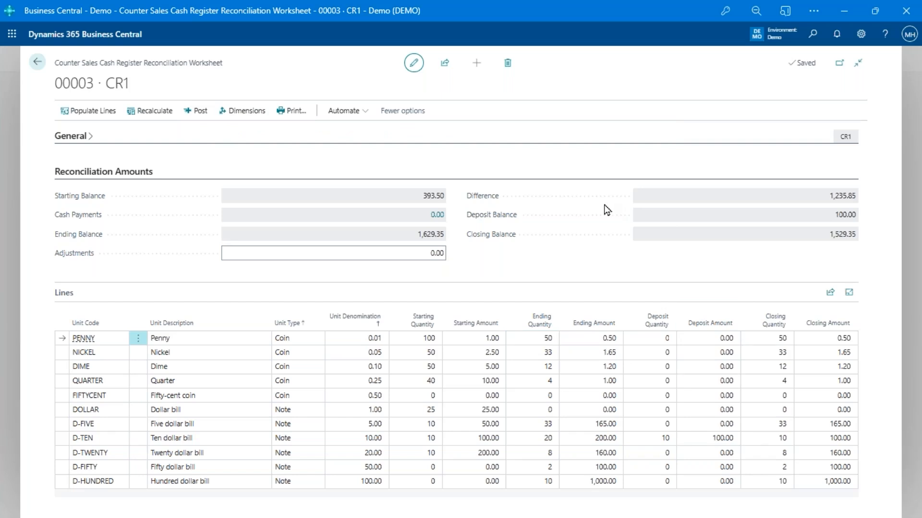
pyautogui.press('Escape')
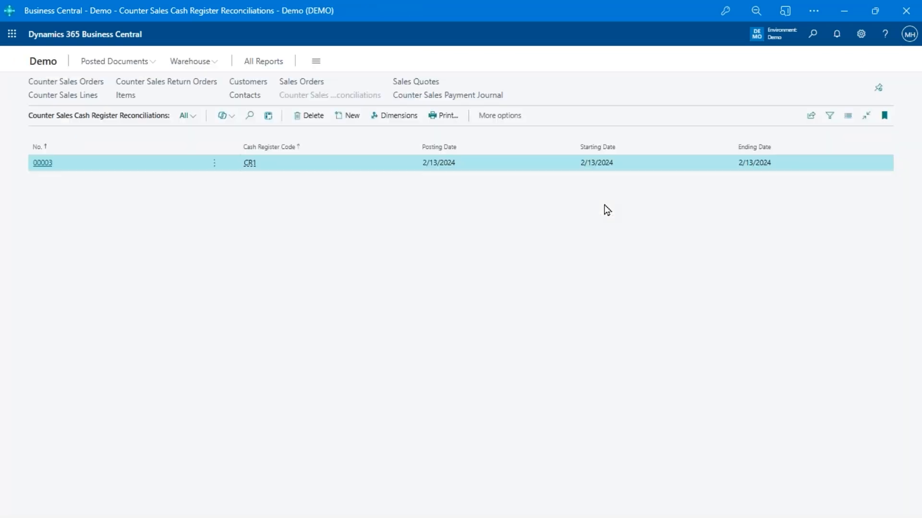
pyautogui.press('Escape')
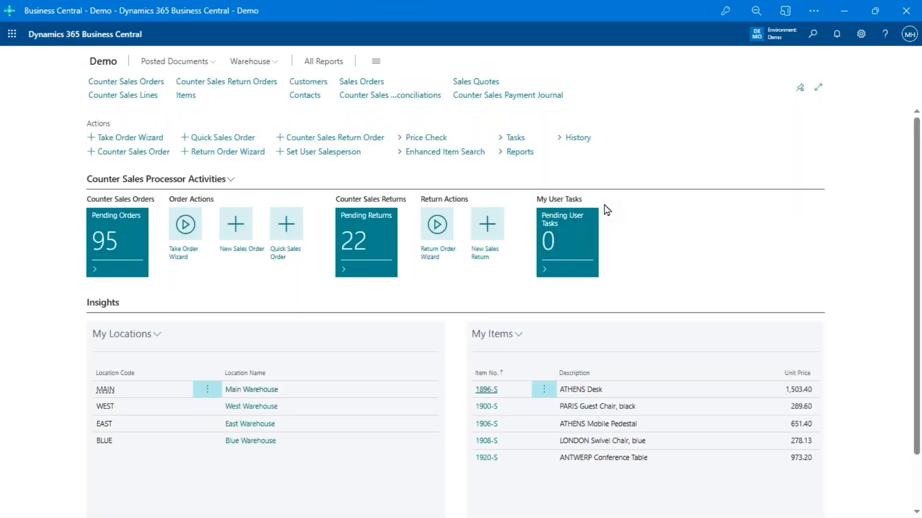